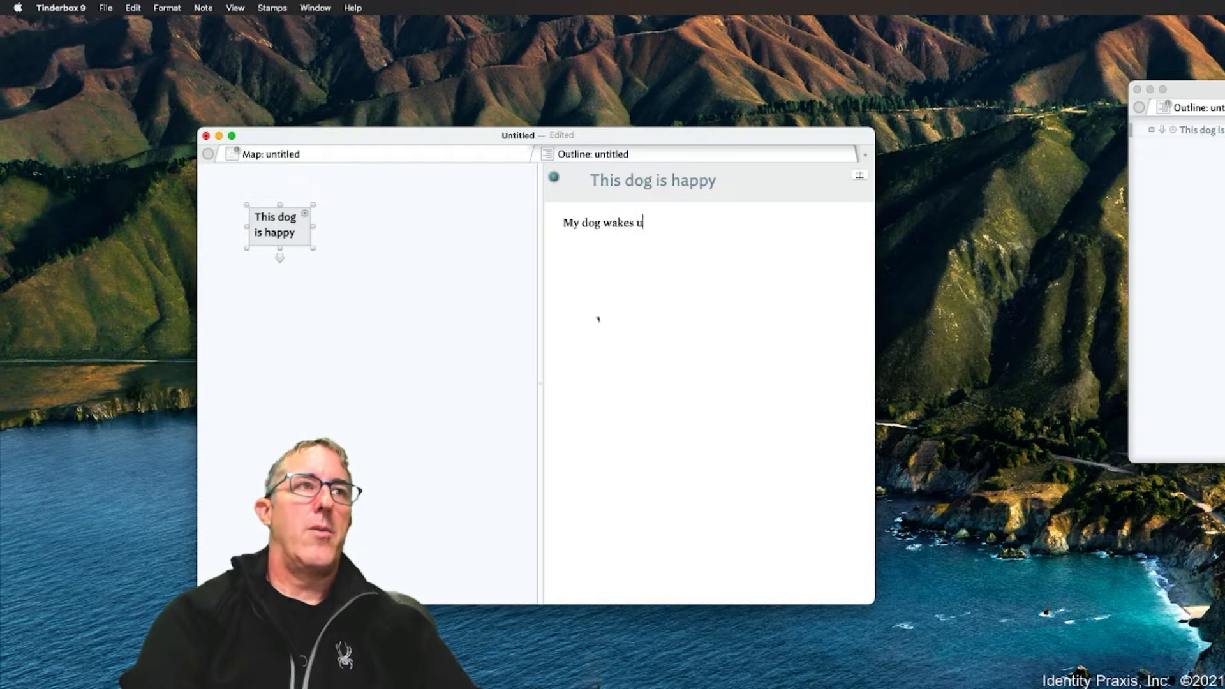
Complete the opening sentence of the "This dog is happy" note as "My dog wakes up happy every morning."
type("pa")
key("BackSpace")
key("BackSpace")
key("BackSpace")
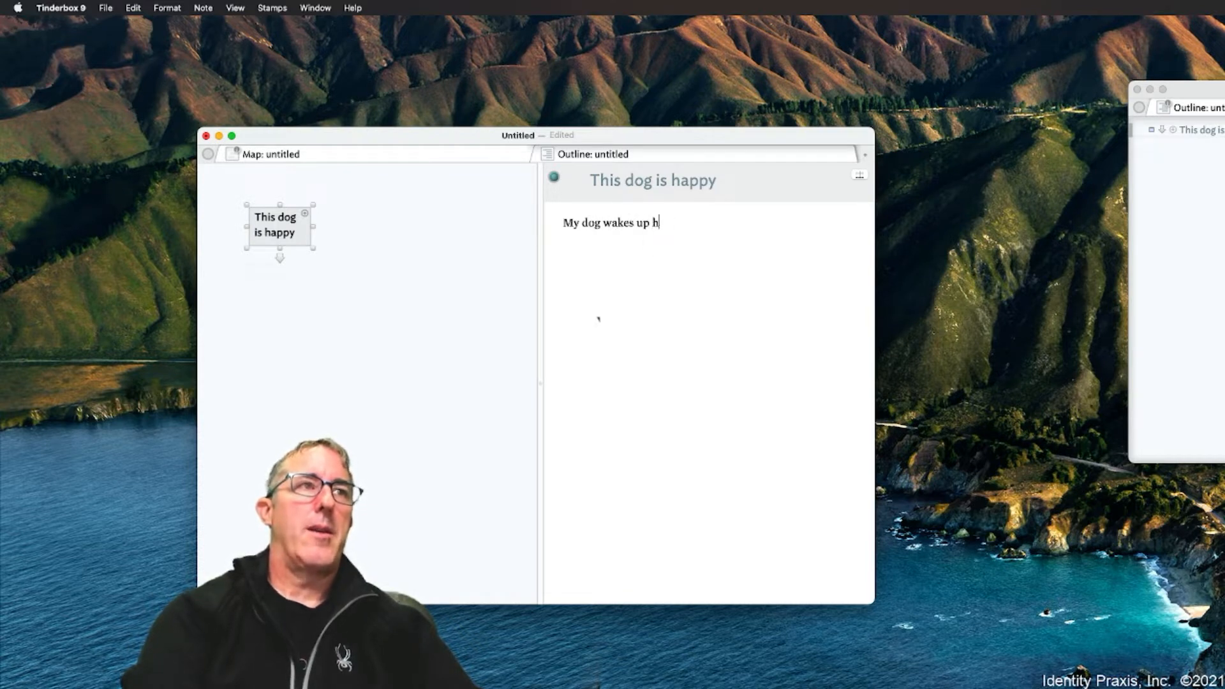
type("appy every m")
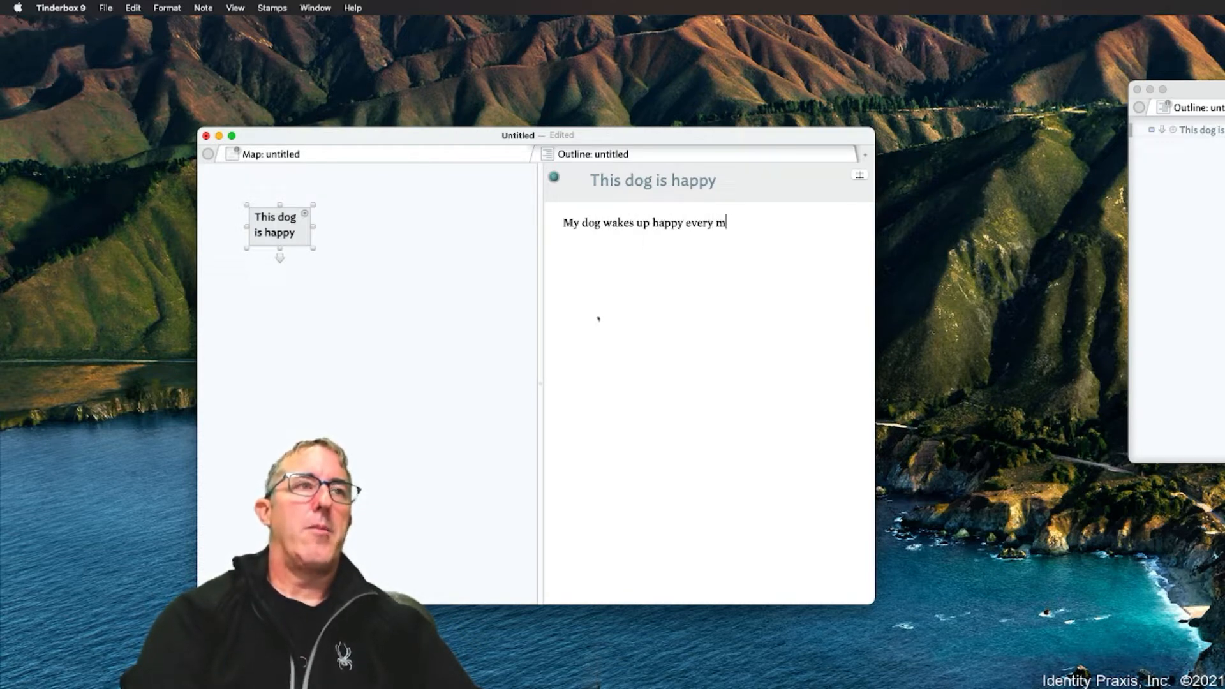
type("orning.")
Add a second paragraph to the note reading "She likes going for walks.", separated by a blank line
key("Return")
key("Return")
type("She li")
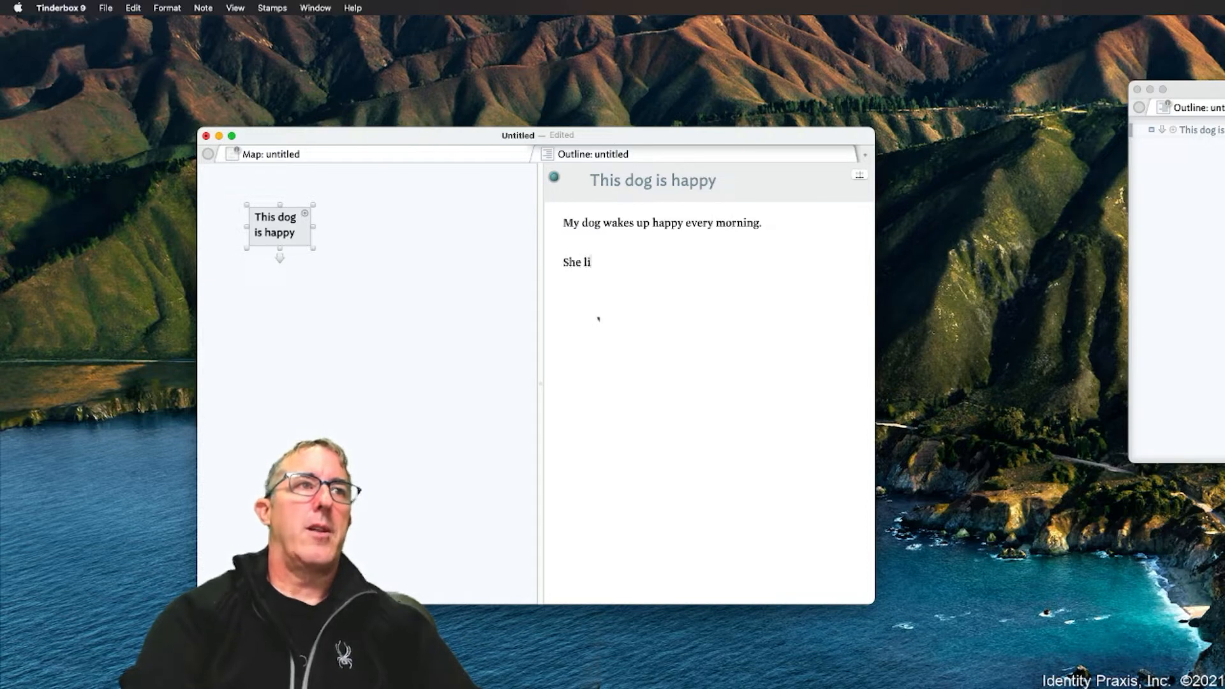
type("kes going fo")
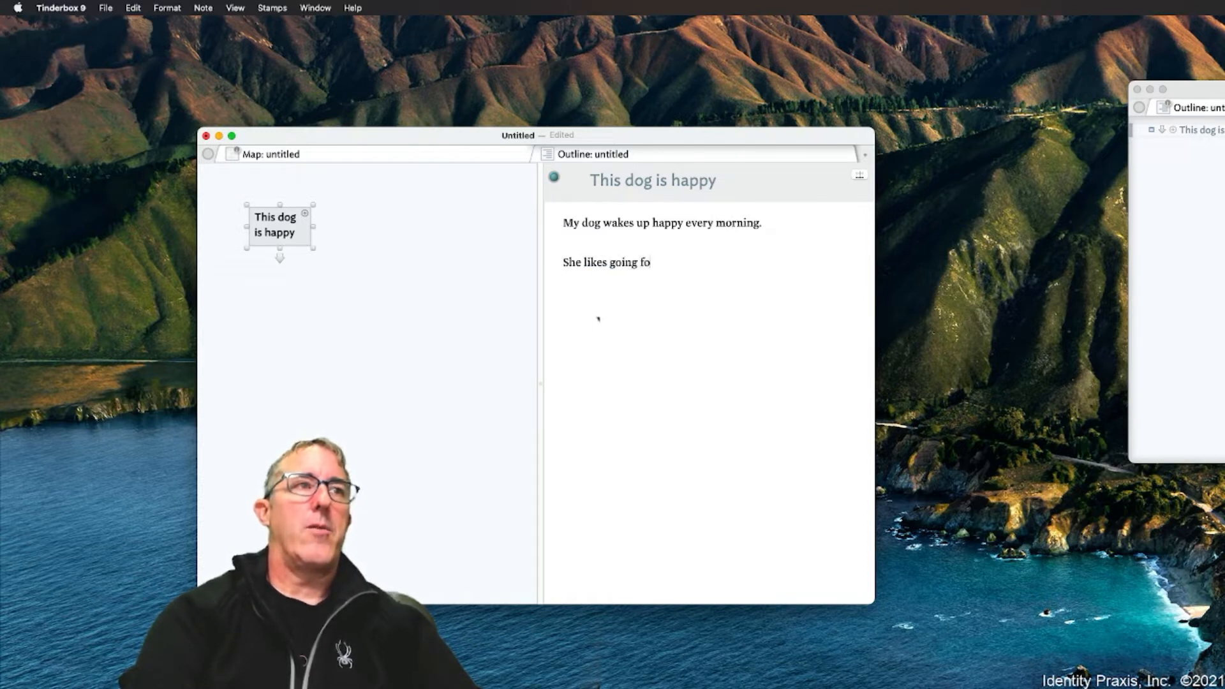
type("r walkd")
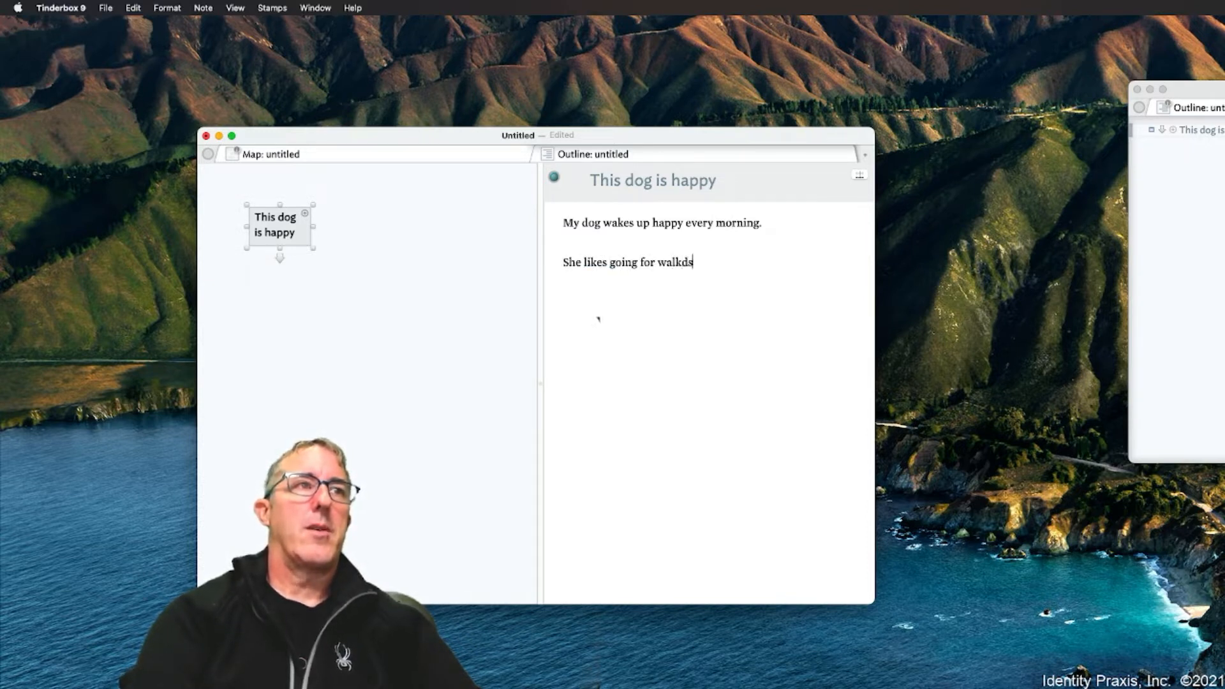
type("s")
key("BackSpace")
key("BackSpace")
type("s.")
Add a third paragraph to the note reading "She does not like cats. In fact, I think she hates them."
type("She")
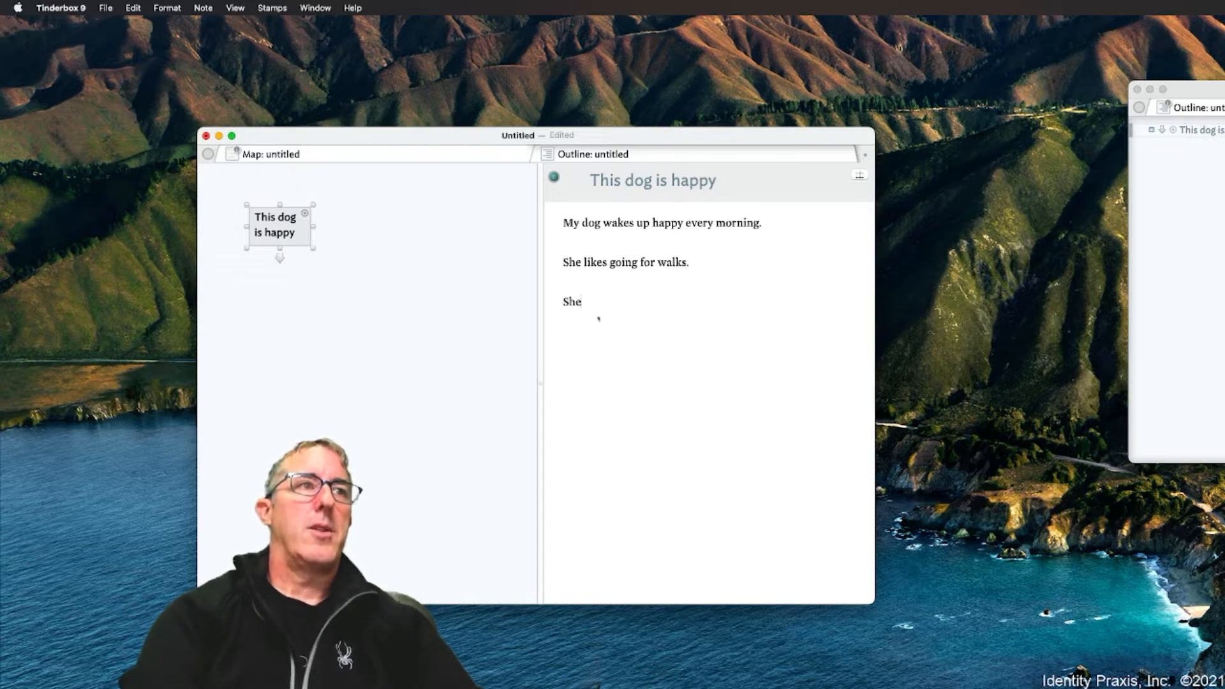
type(" does not like ")
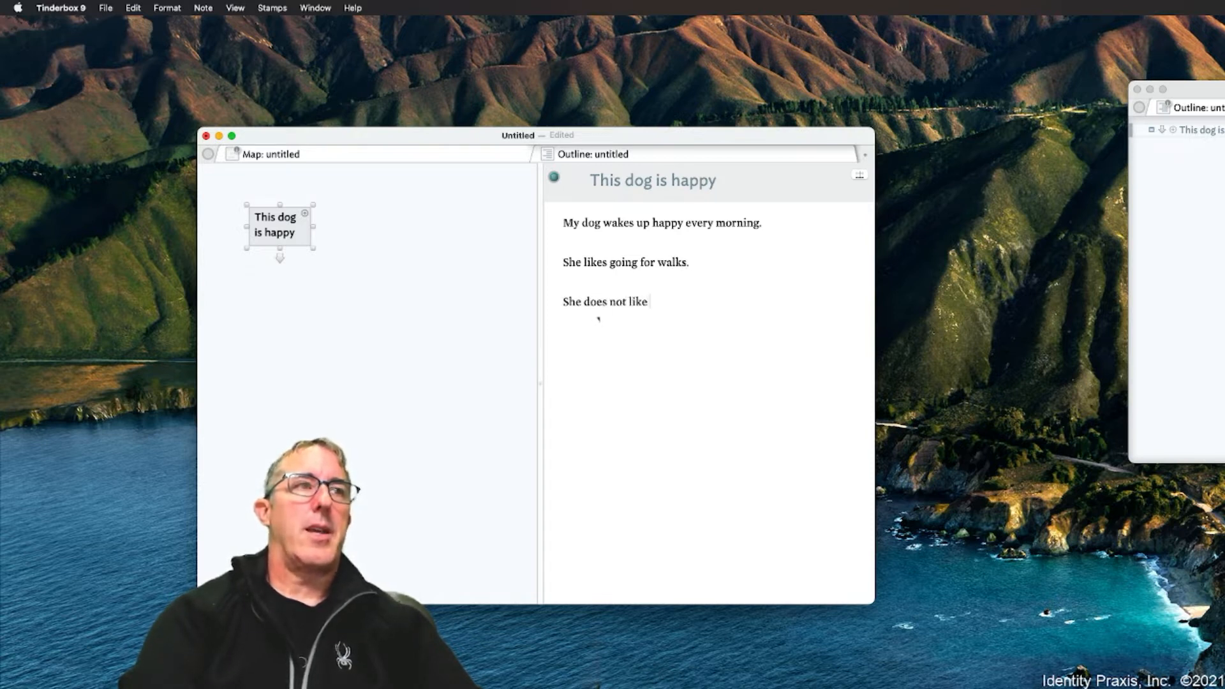
type("cates")
key("BackSpace")
key("BackSpace")
type("s. In ")
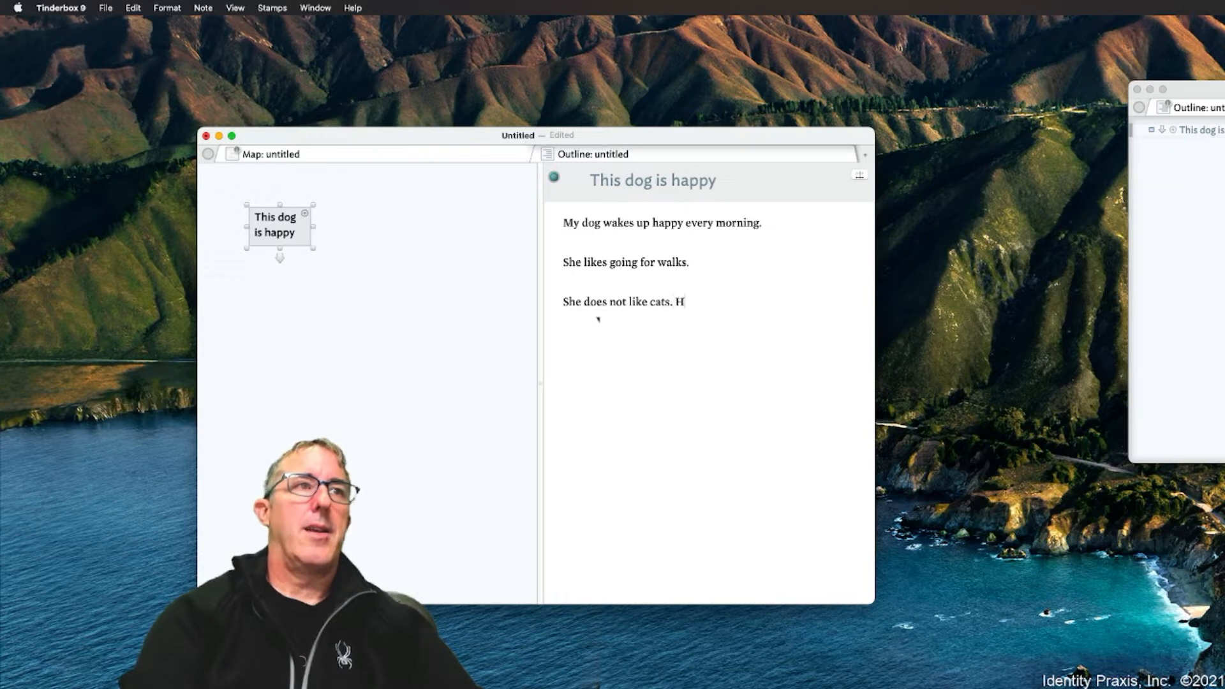
type("fact,")
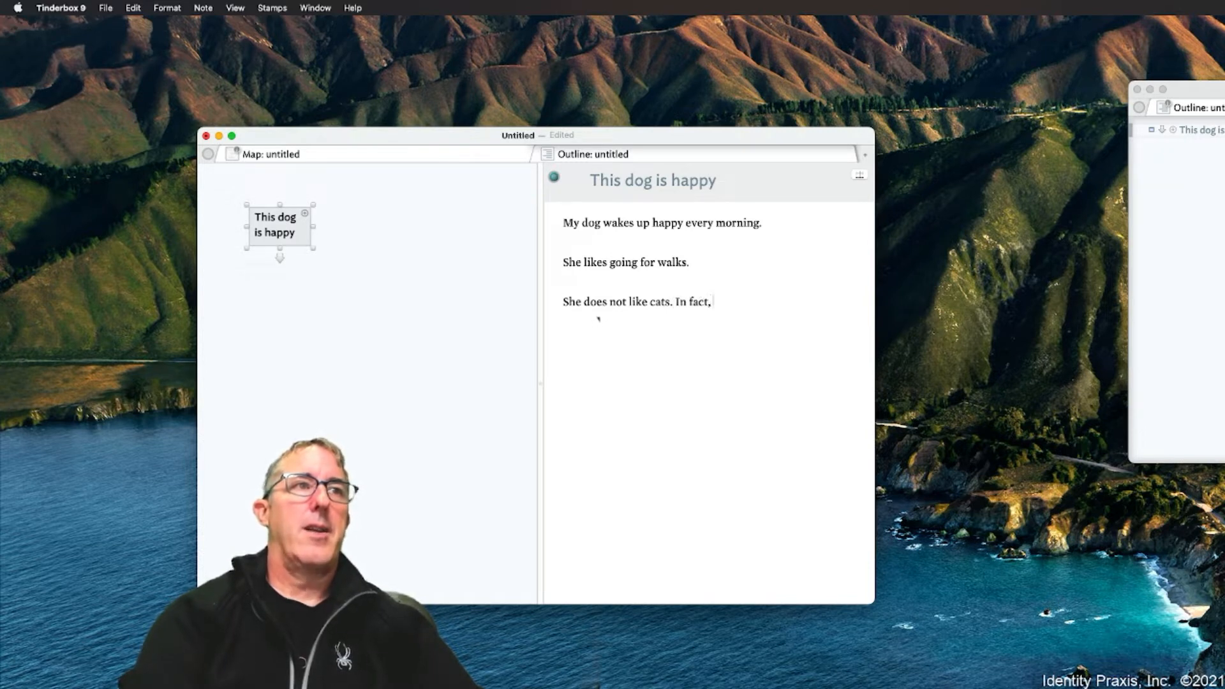
type(" I thinks s")
key("BackSpace")
key("BackSpace")
key("BackSpace")
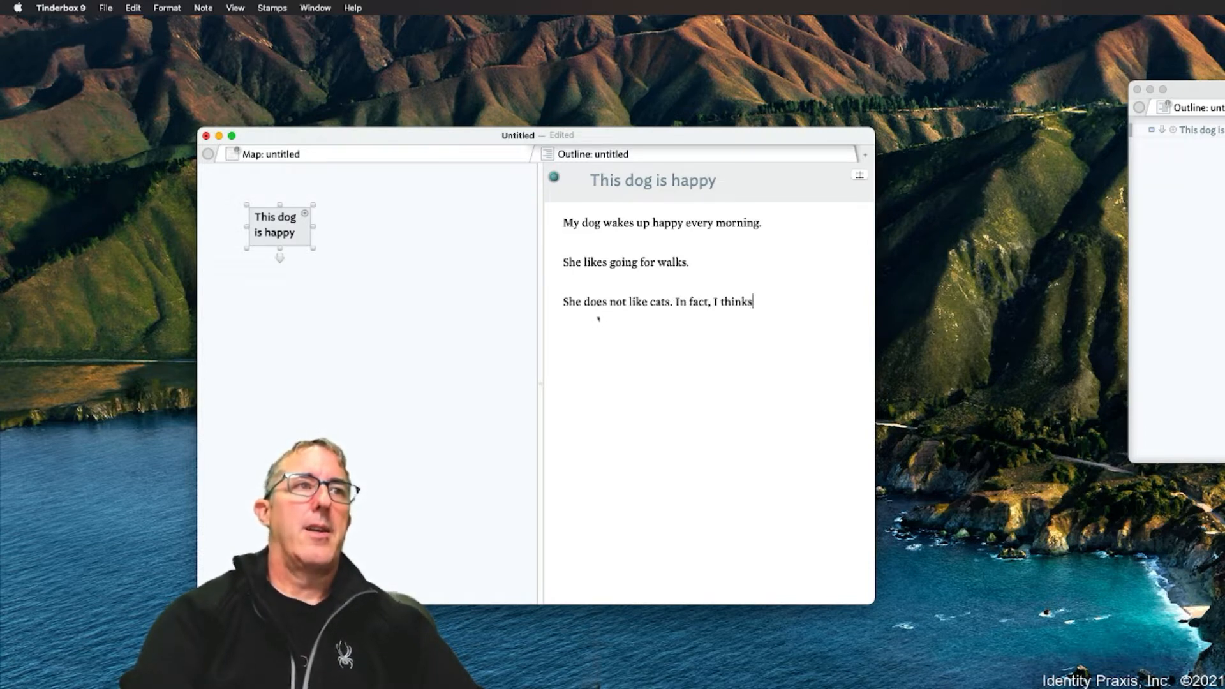
type("she hates")
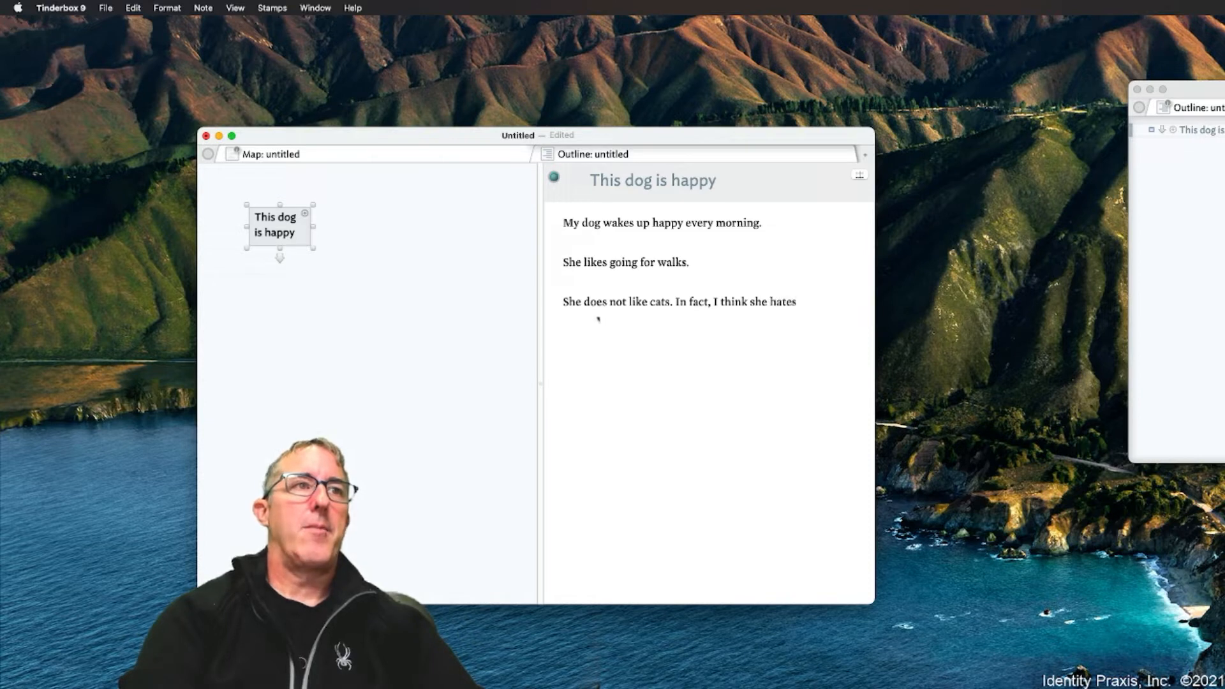
type(" them.")
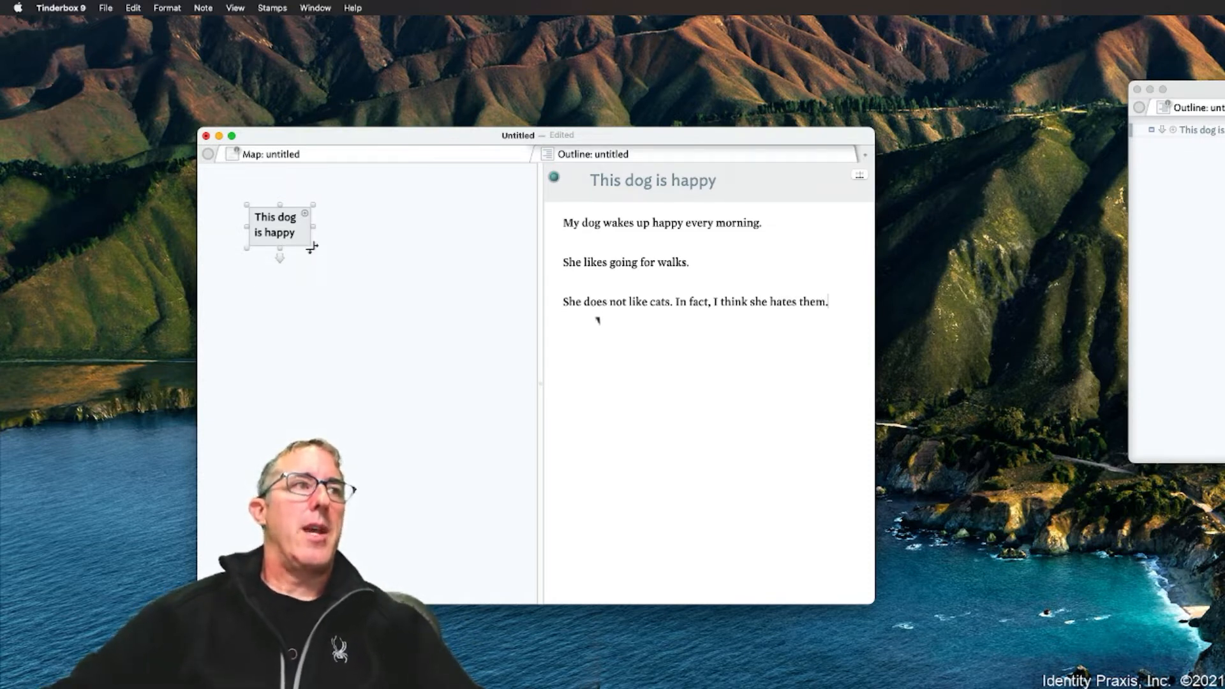
Widen the note on the map so its title fits one line, and add Sentiment to its displayed attributes
left_click_drag(313, 247, 454, 256)
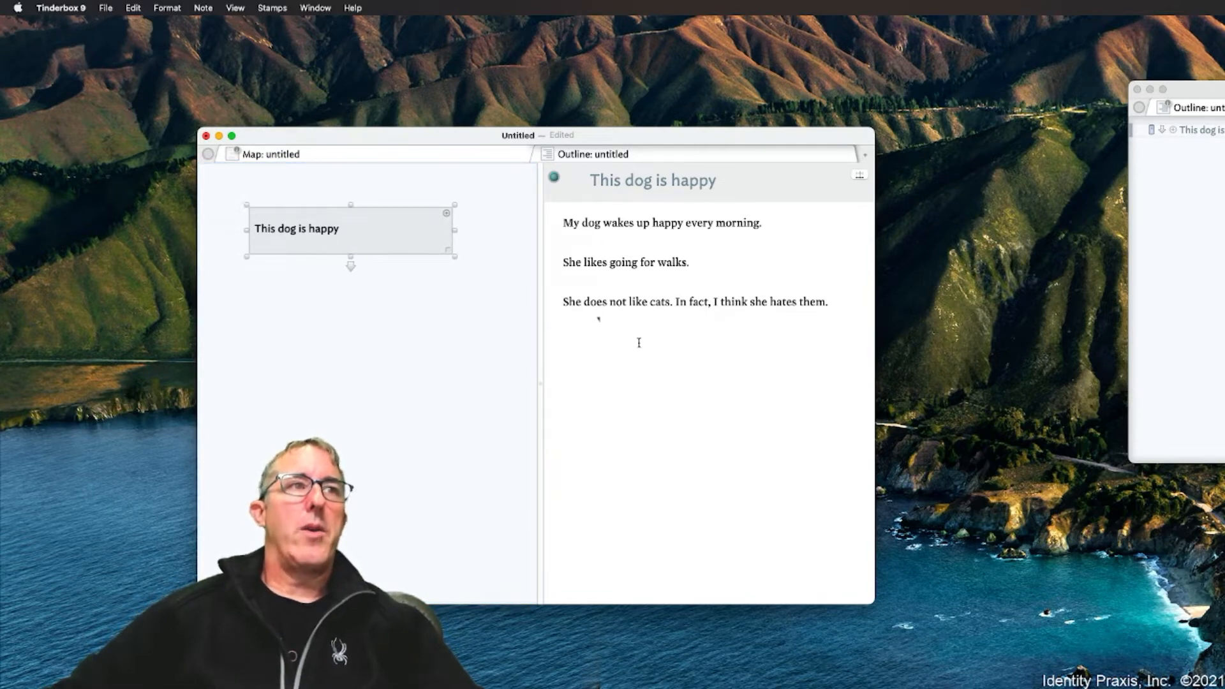
left_click(859, 176)
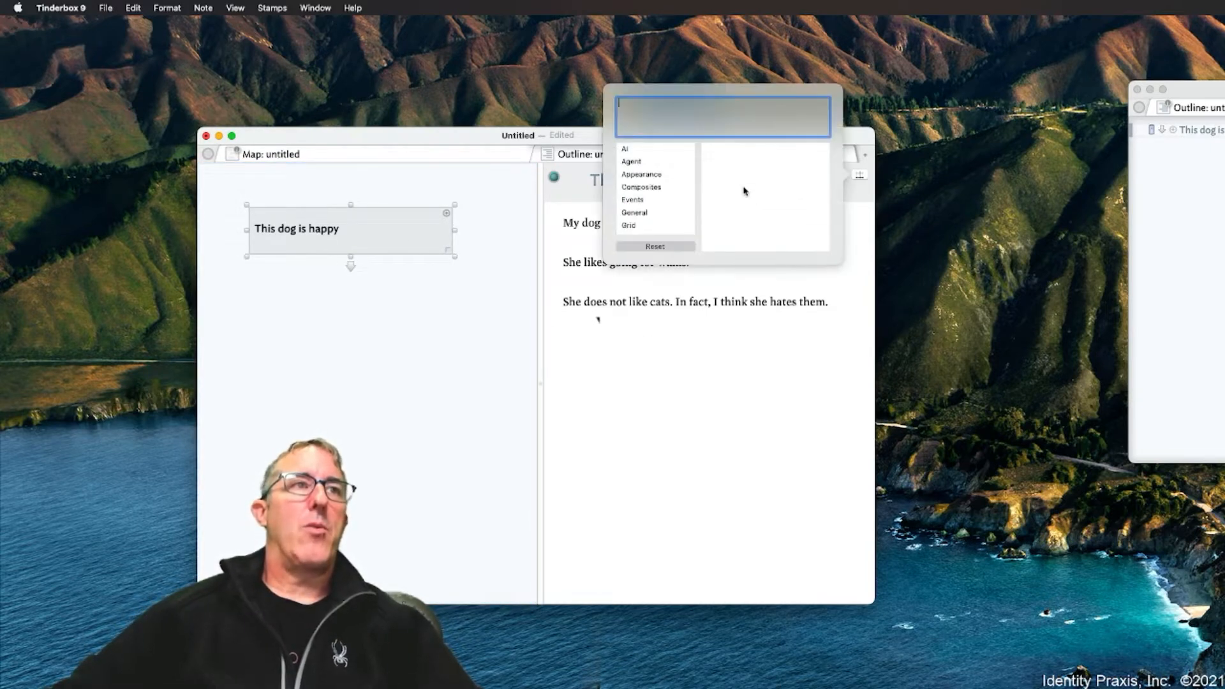
type("Snet")
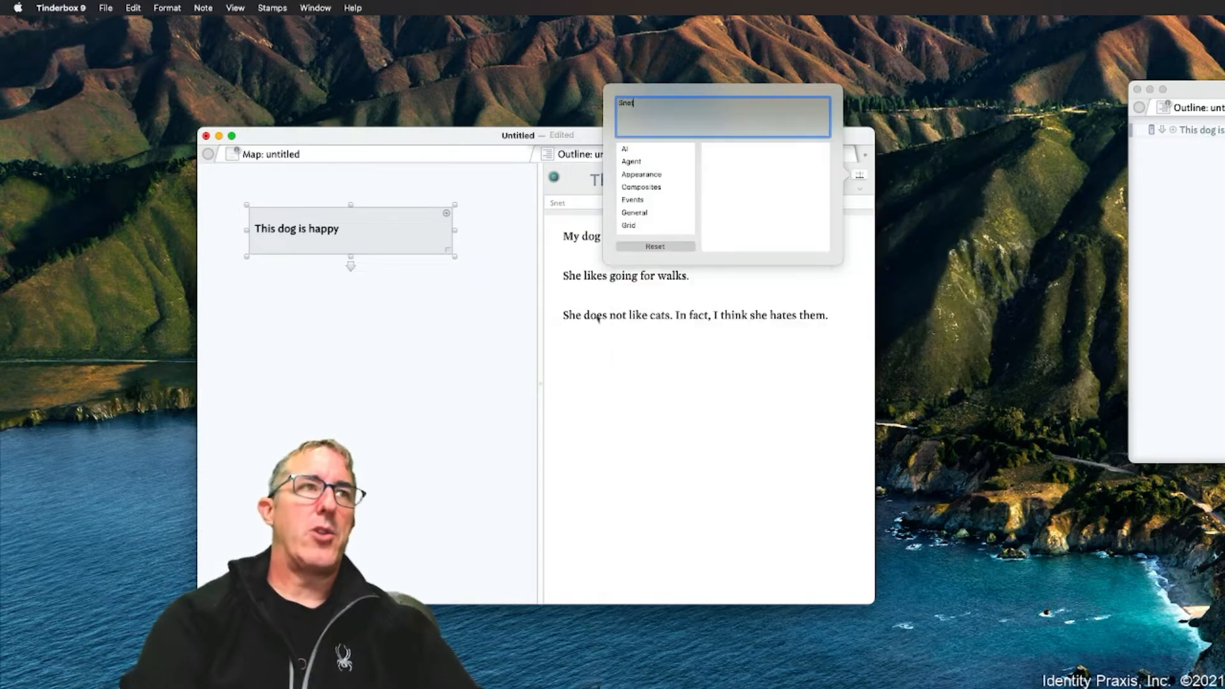
key("BackSpace")
key("BackSpace")
type("ent")
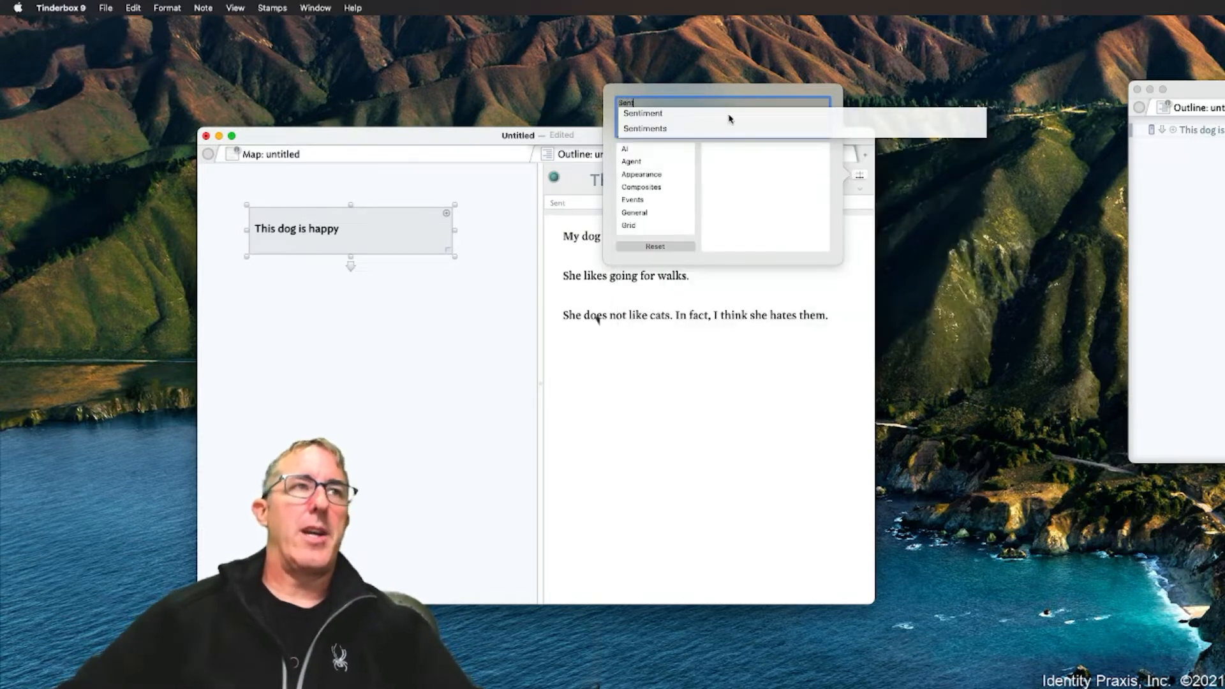
left_click(675, 118)
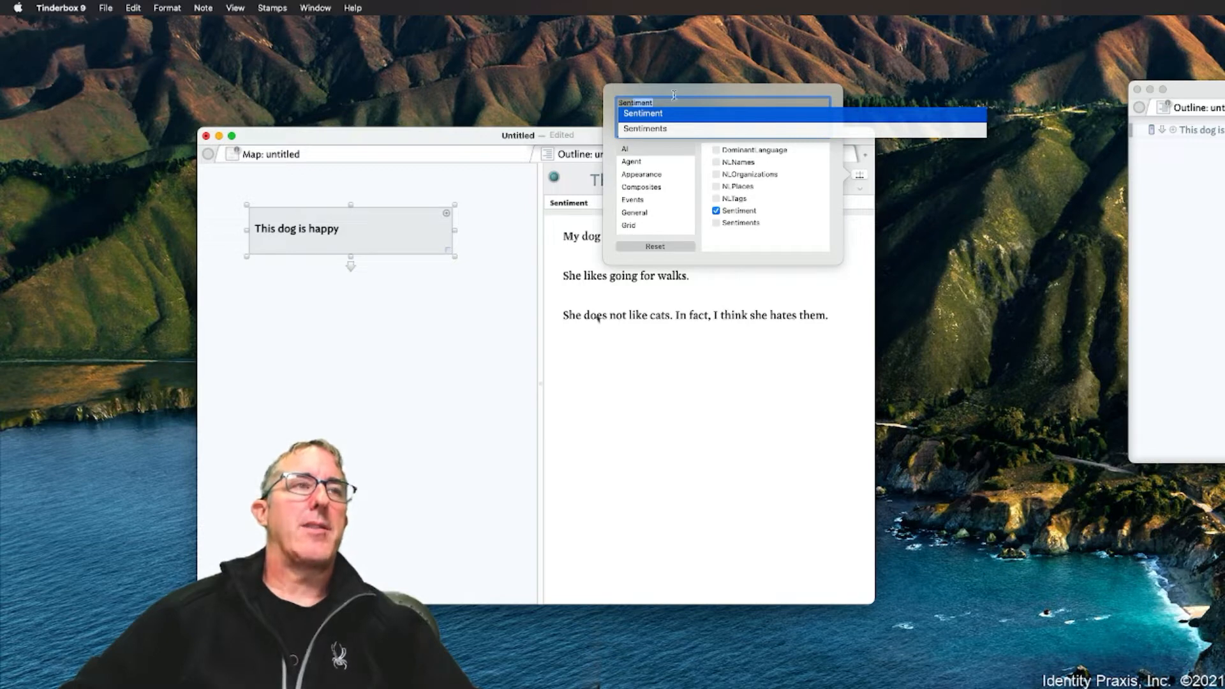
key("Return")
Add Sentiments as a second displayed attribute of the note and return to its text
type("S")
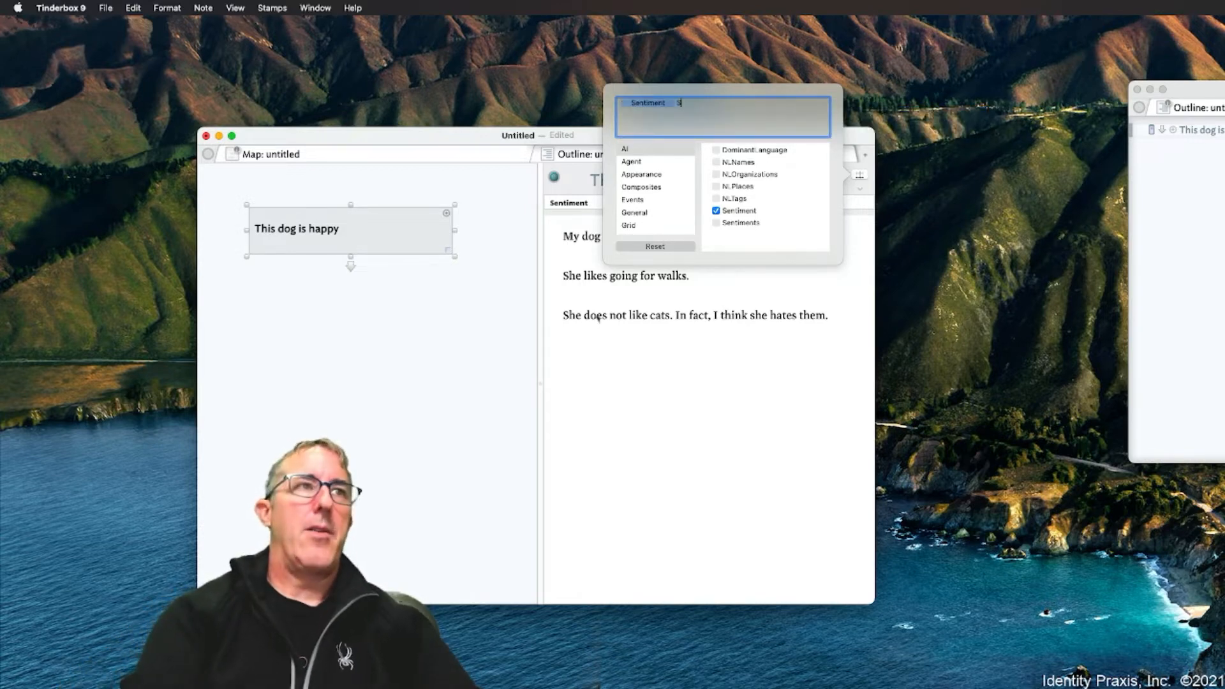
type("ent")
left_click(683, 114)
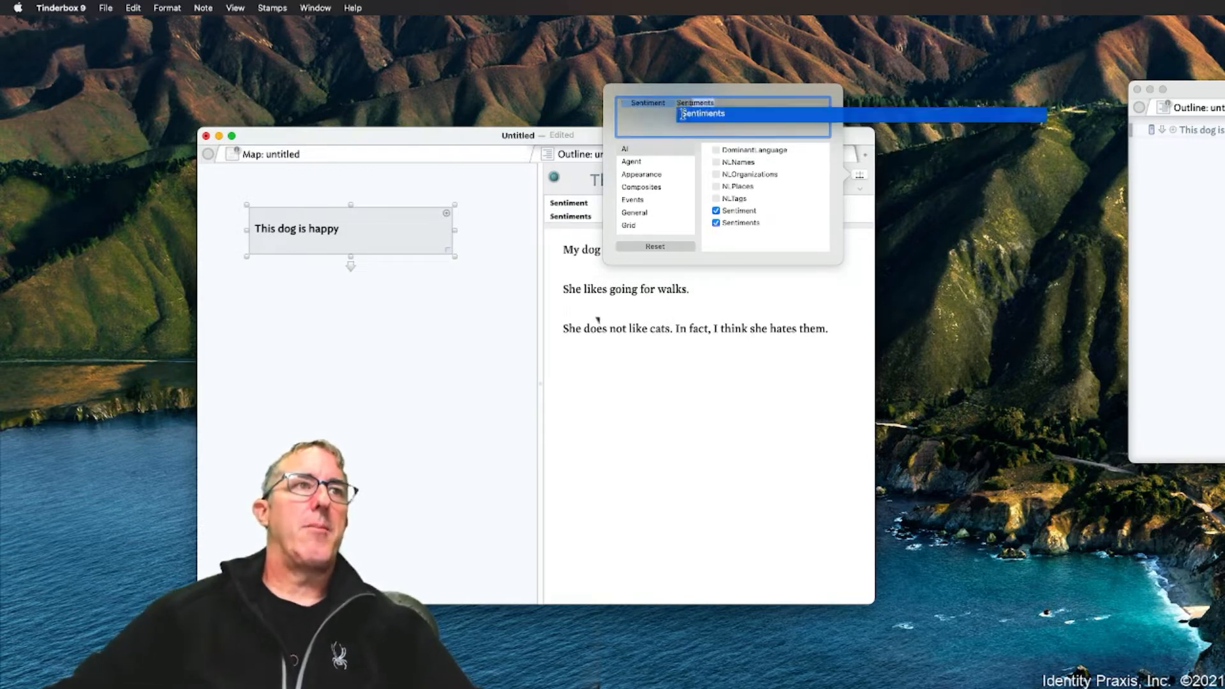
left_click(684, 370)
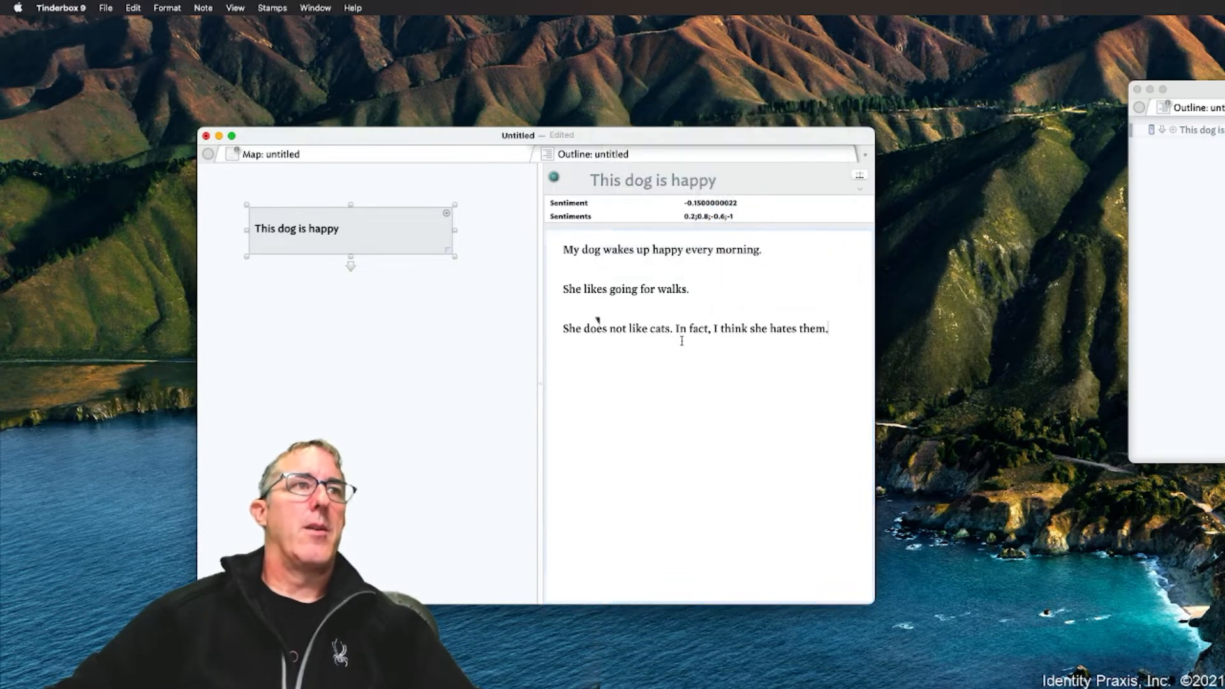
Examine each value in the note's Sentiments attribute one by one, leaving the list unedited
left_click(691, 221)
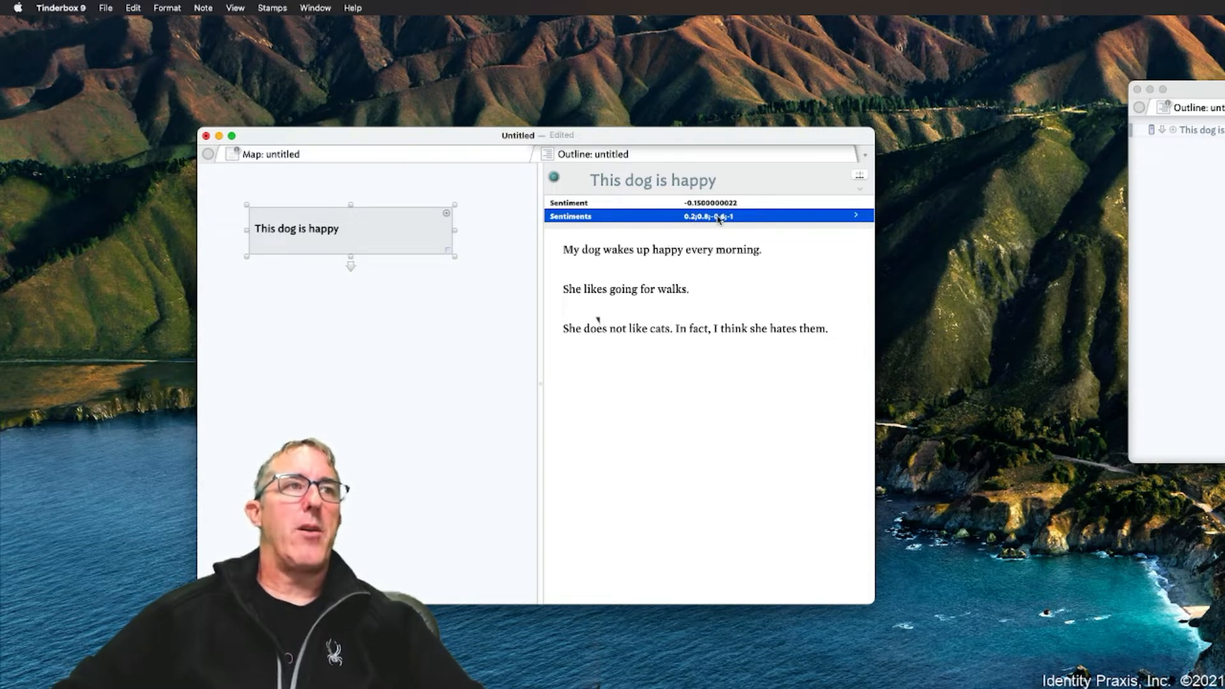
left_click(693, 217)
double_click(692, 216)
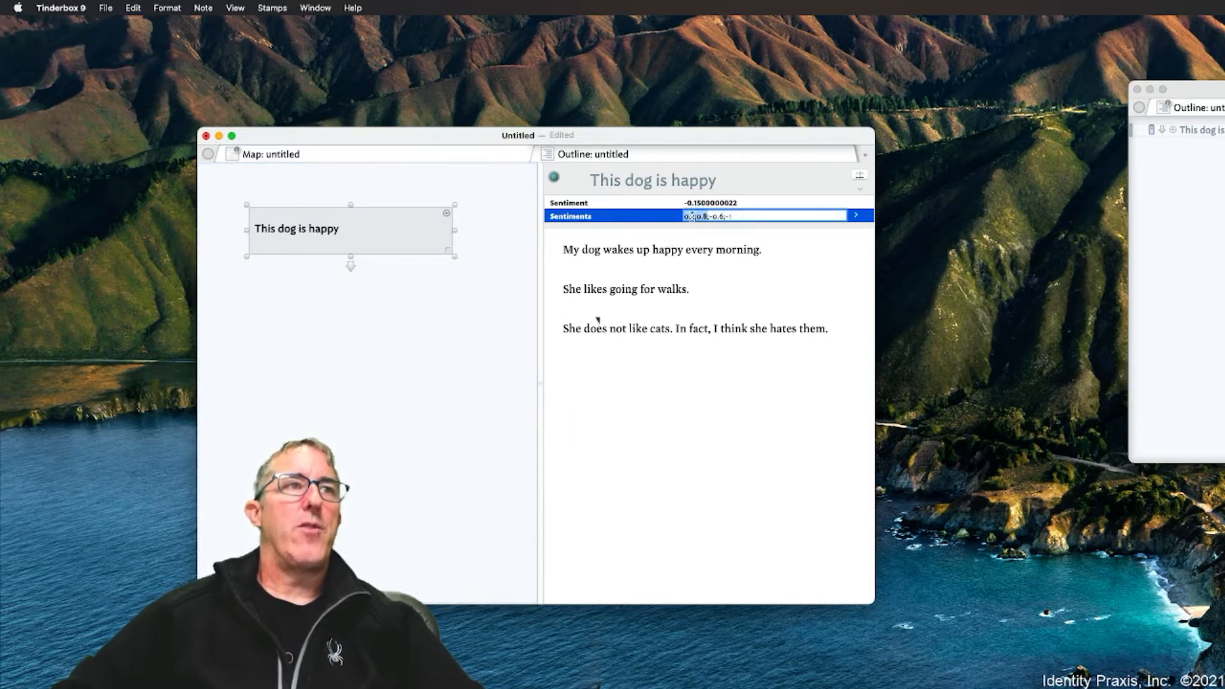
left_click_drag(694, 216, 674, 217)
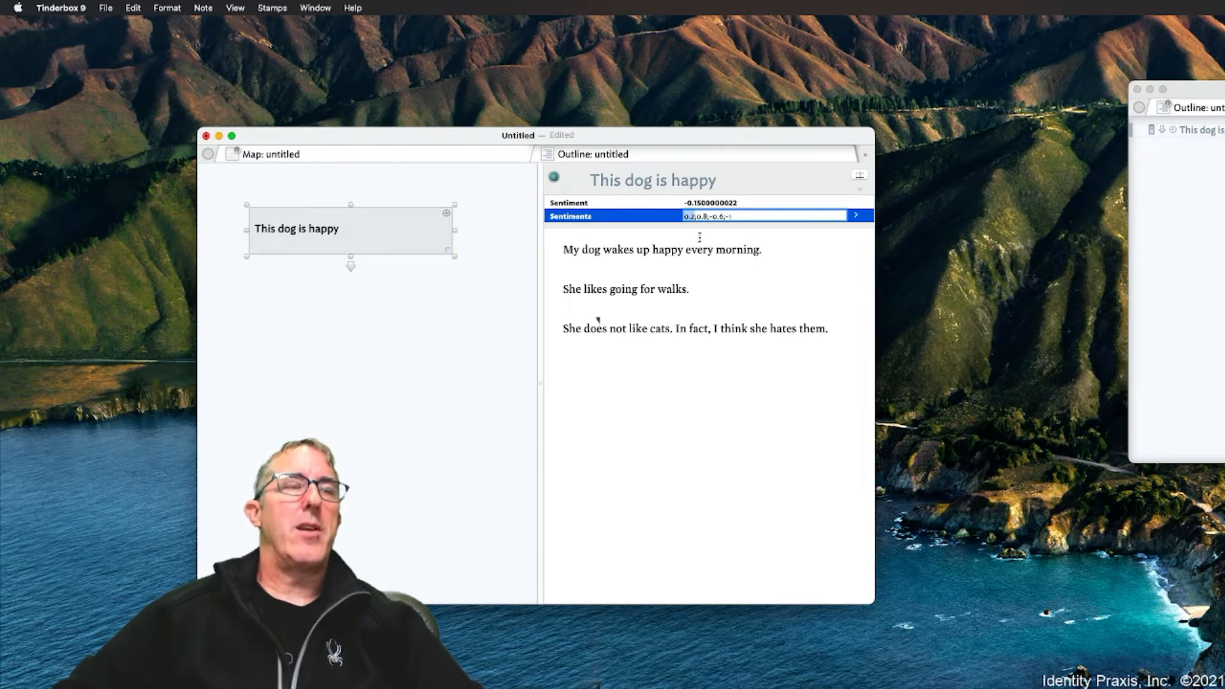
left_click(707, 218)
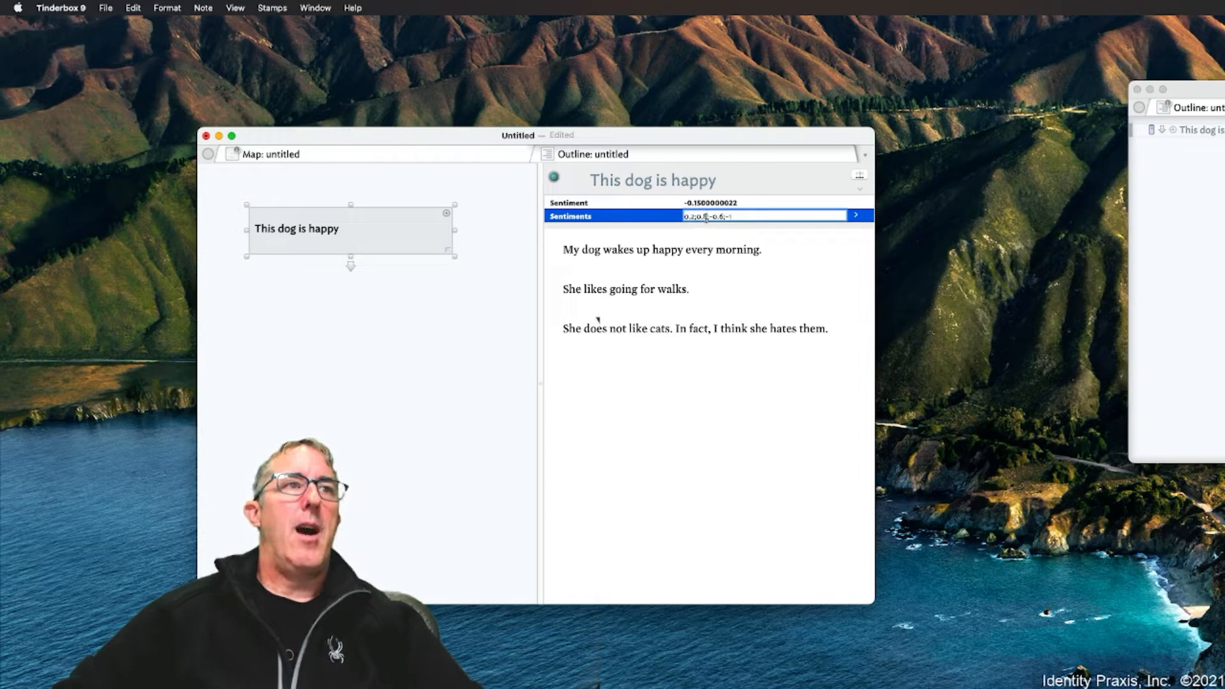
left_click_drag(708, 218, 696, 218)
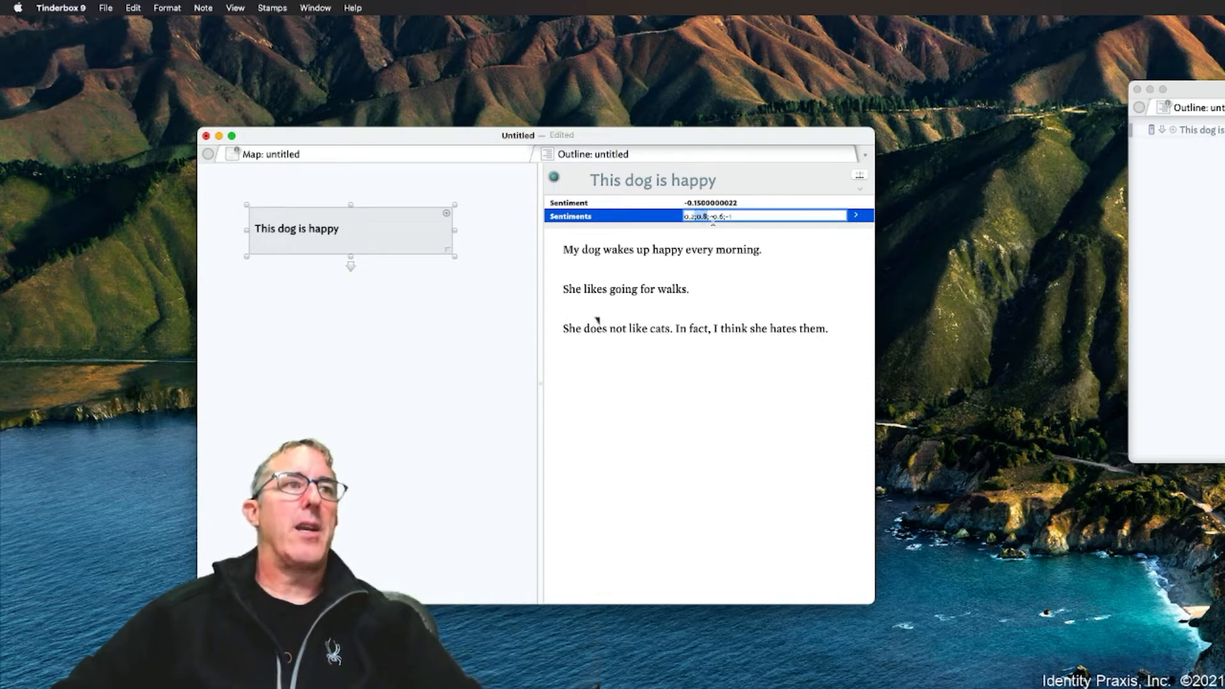
left_click(719, 218)
left_click_drag(724, 217, 711, 217)
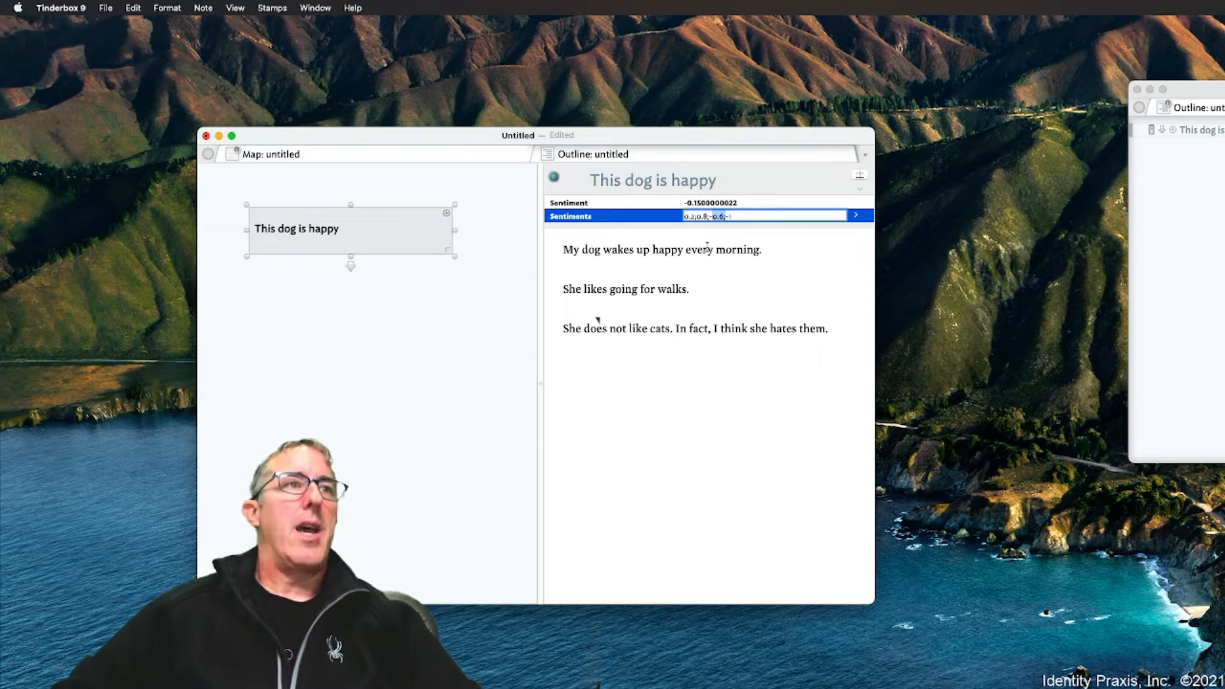
left_click(737, 216)
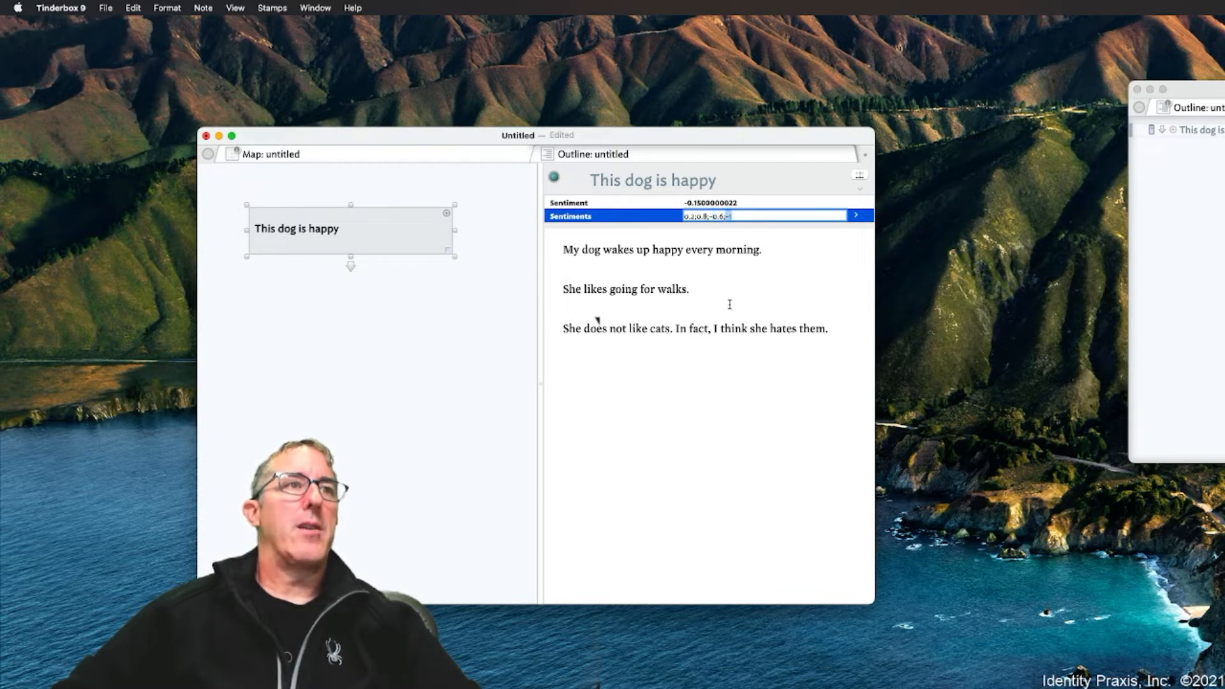
left_click(664, 270)
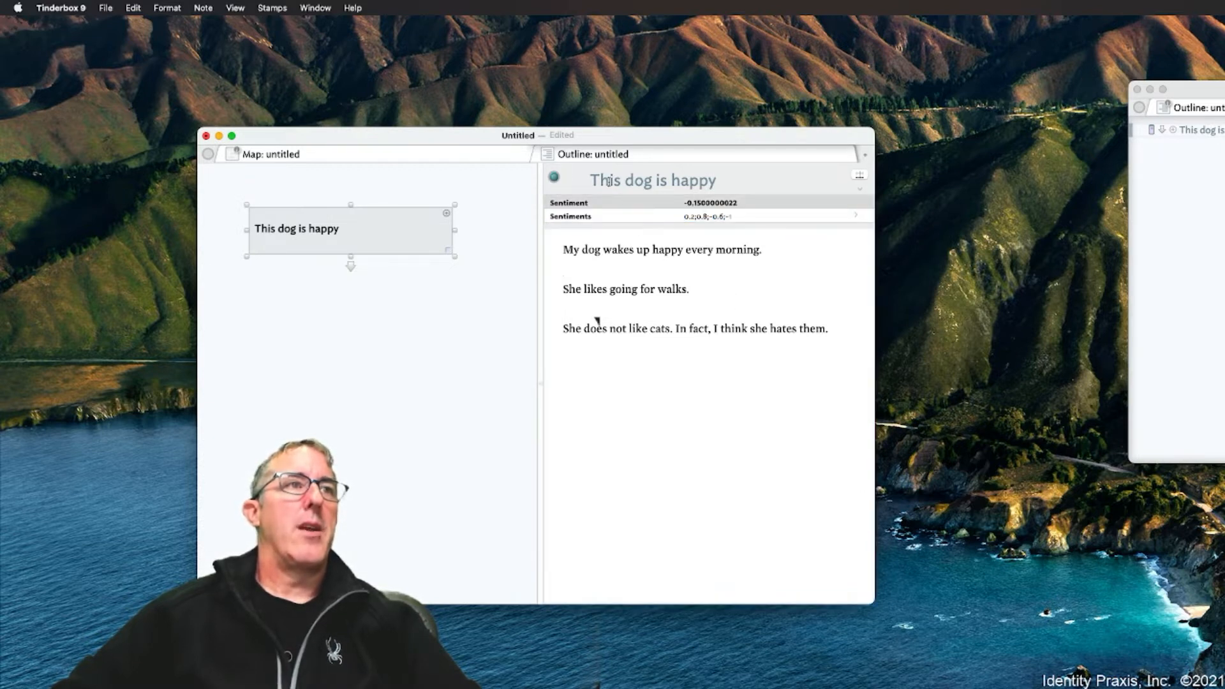
Compare the note's title and each paragraph of its text with the matching values in the Sentiments attribute
left_click_drag(610, 181, 719, 183)
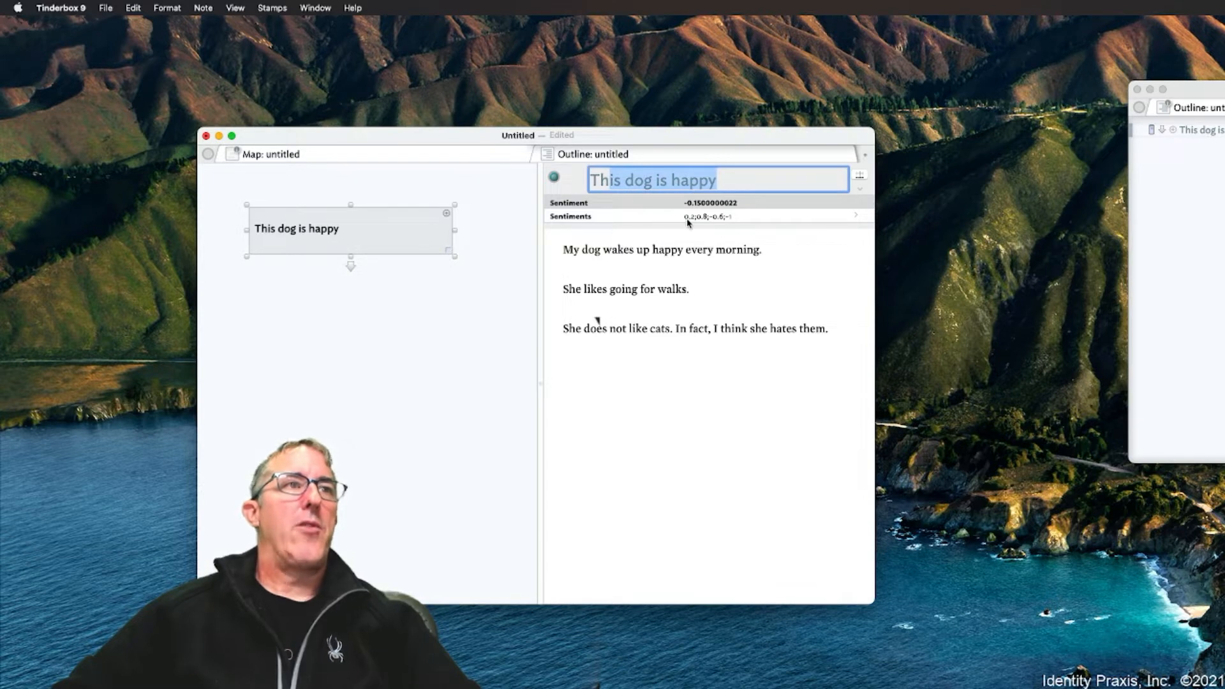
left_click(581, 249)
left_click_drag(581, 249, 698, 250)
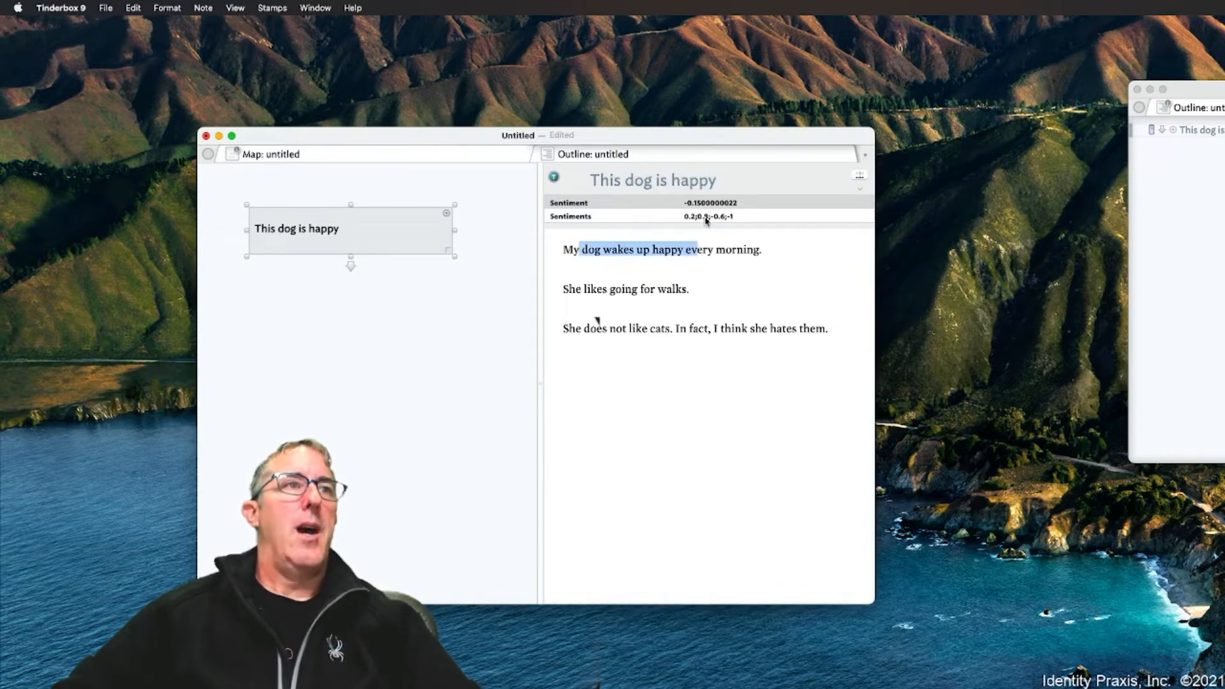
triple_click(565, 291)
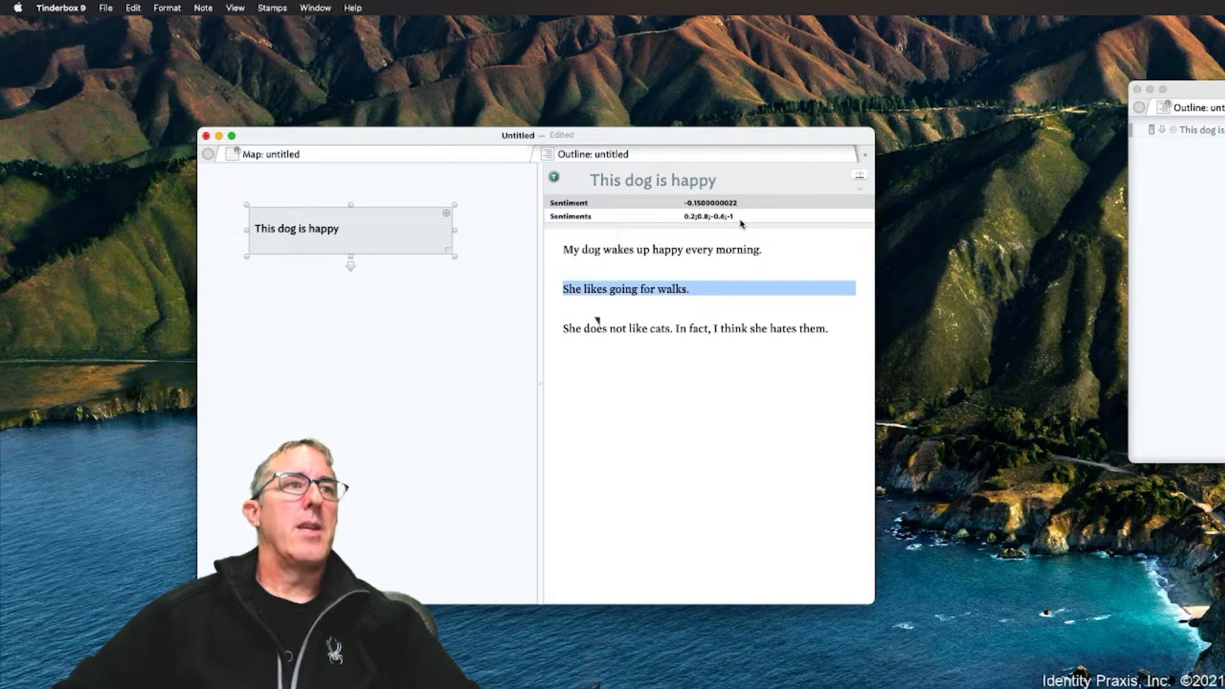
left_click(720, 220)
left_click(575, 329)
left_click_drag(570, 329, 834, 332)
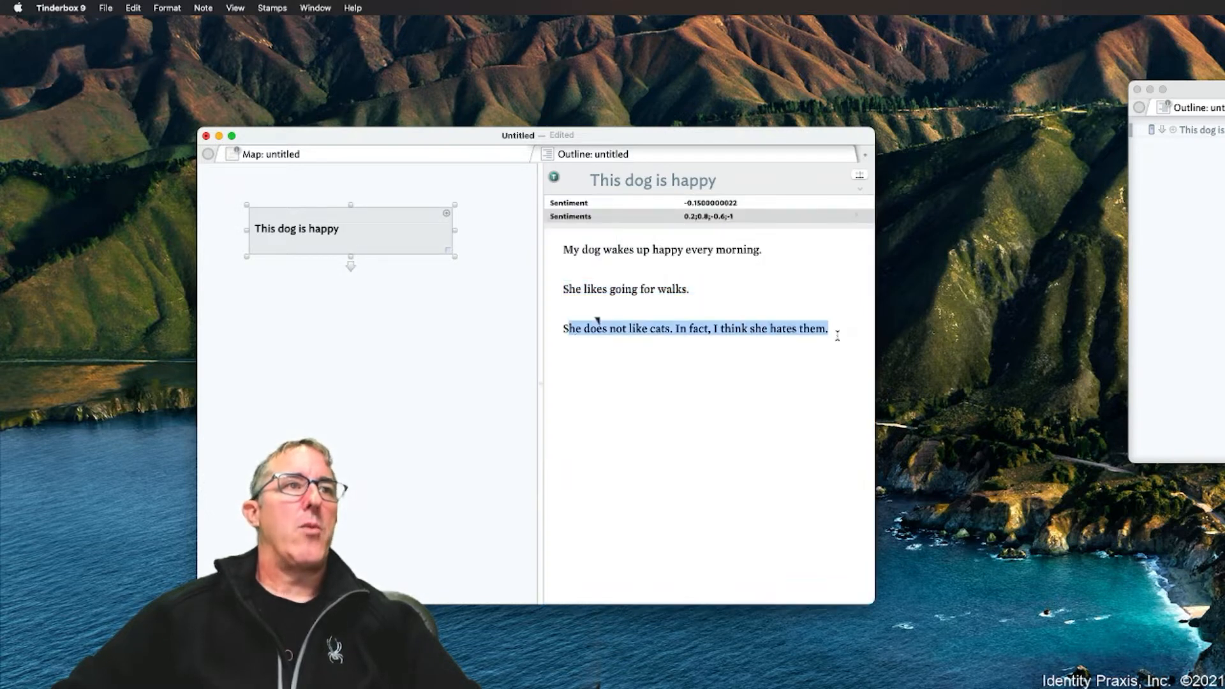
left_click(731, 220)
left_click(732, 220)
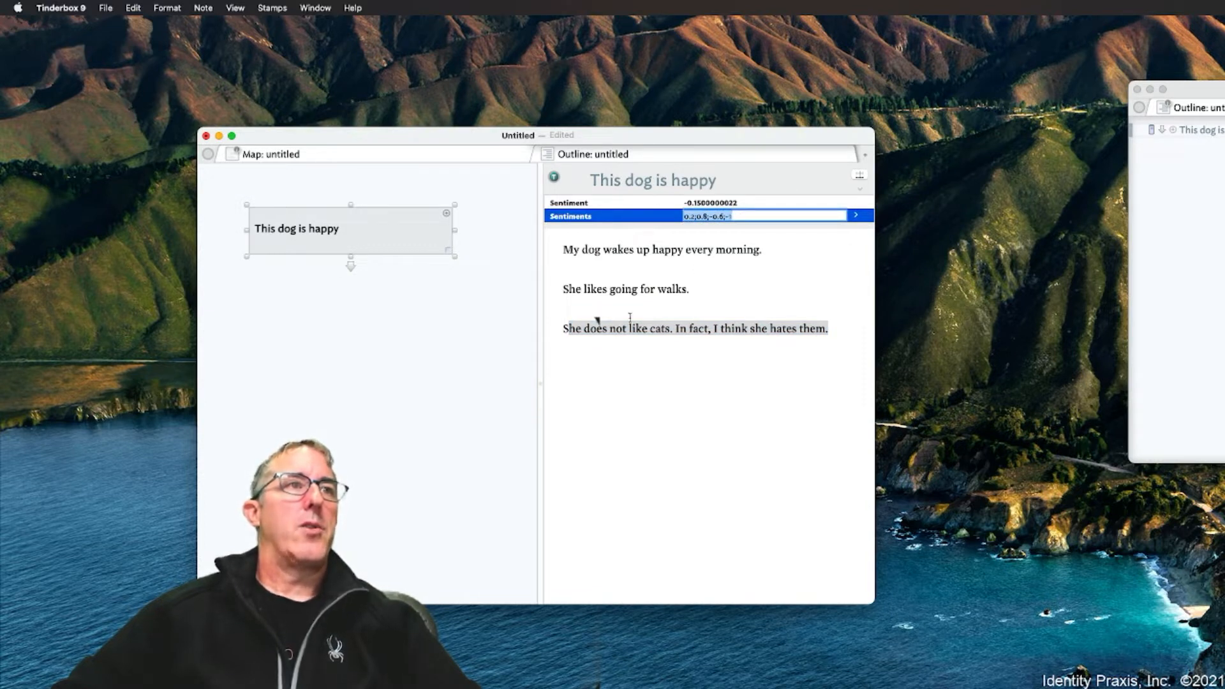
left_click(645, 360)
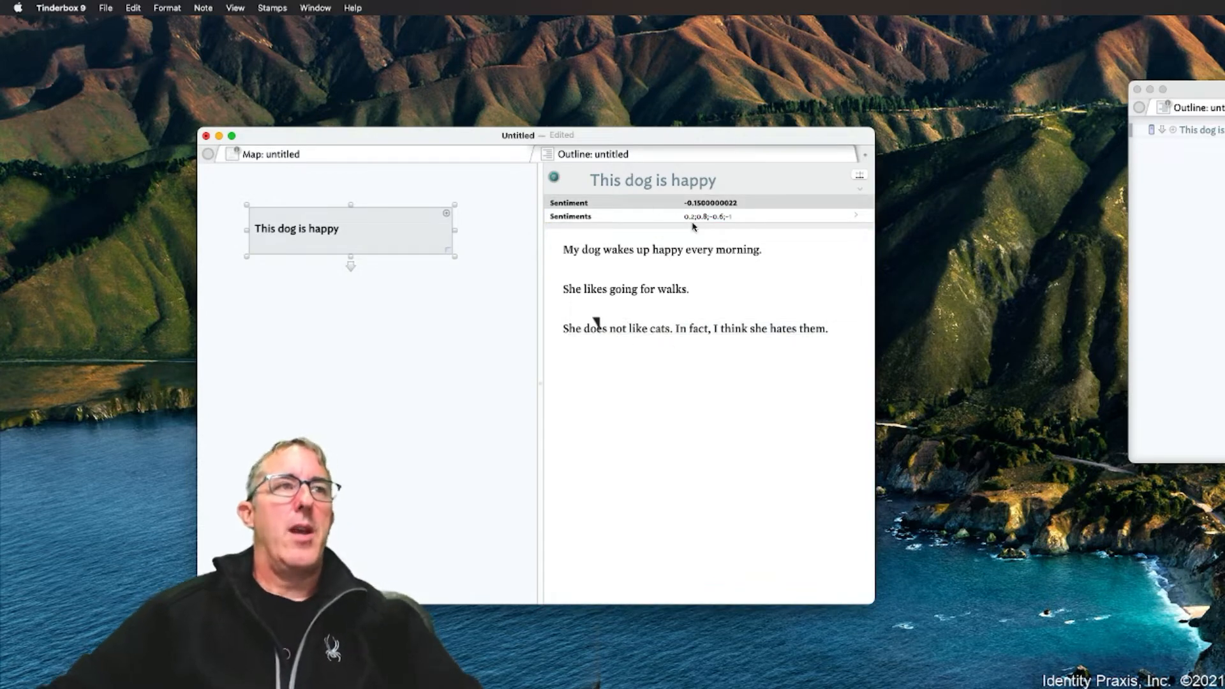
Move the "This dog is happy" note slightly up and to the left on the map
left_click(478, 282)
left_click(411, 238)
left_click_drag(427, 231, 391, 218)
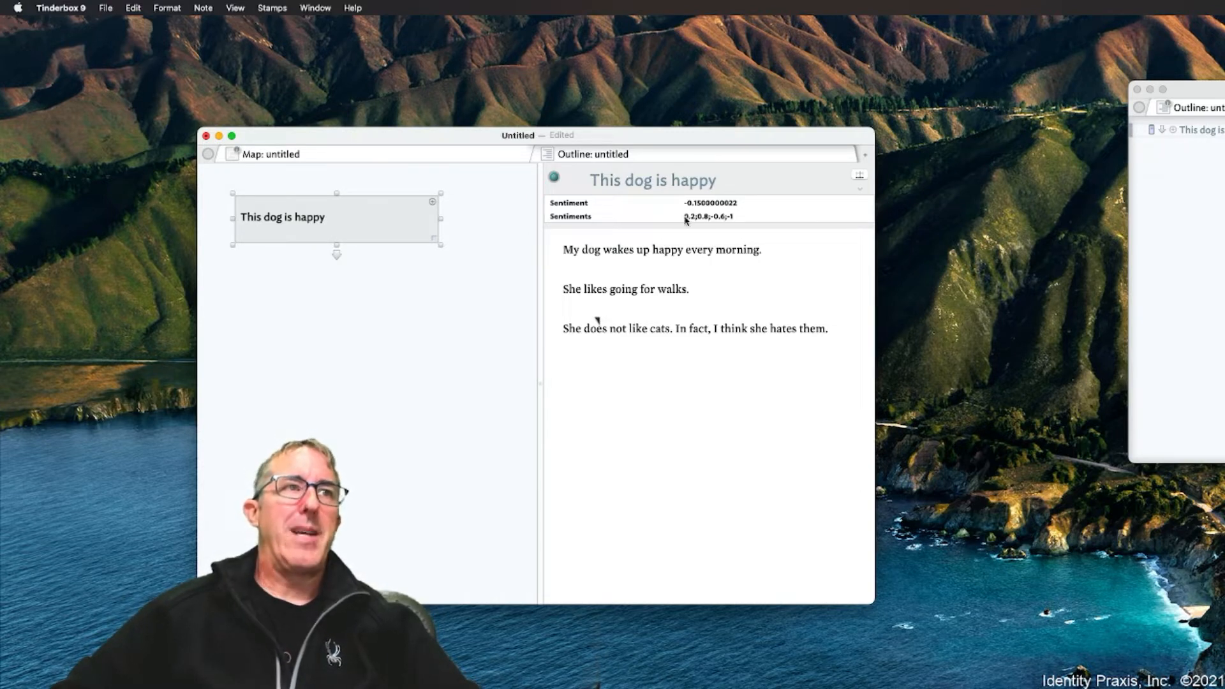
Add SentimentWithoutTitle and SentimentsWithoutTitle to the displayed attributes of the "This dog is happy" note
key("super+Tab")
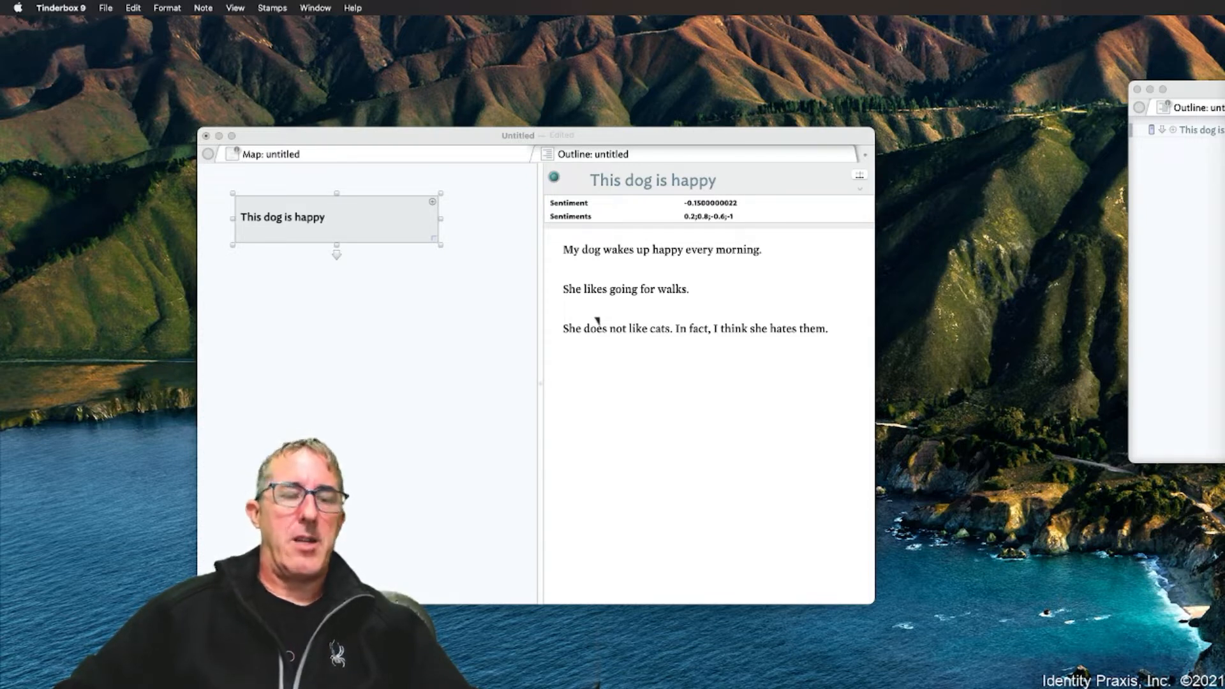
left_click(824, 181)
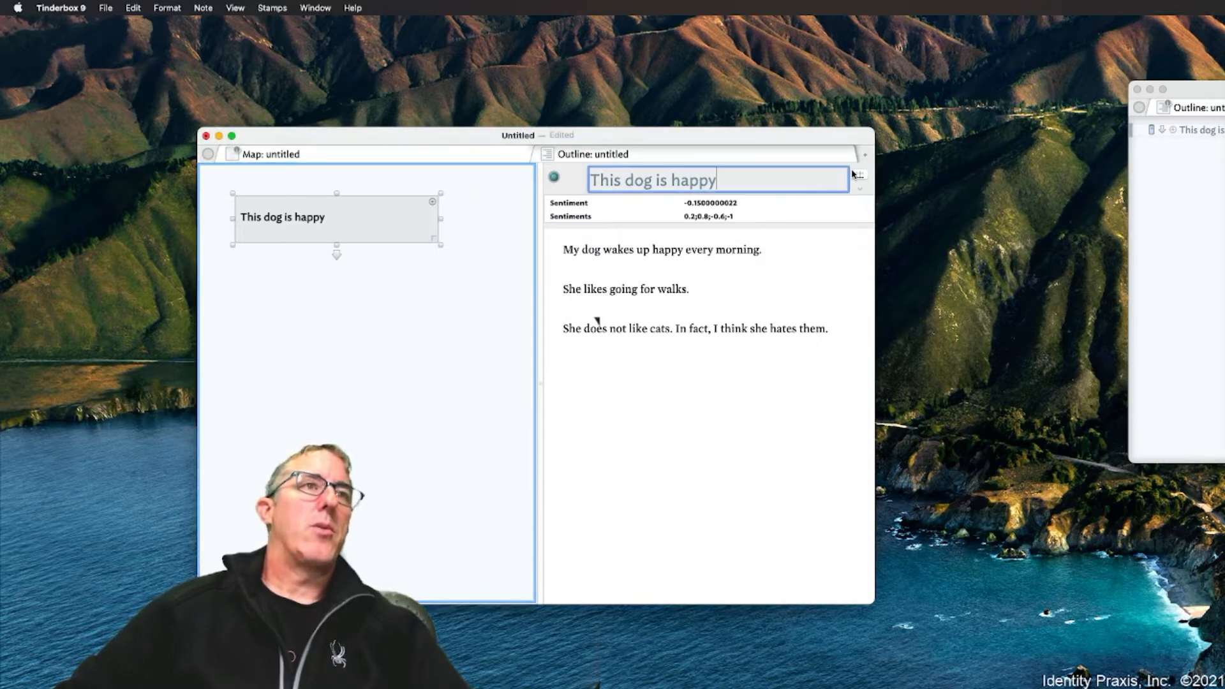
left_click(859, 177)
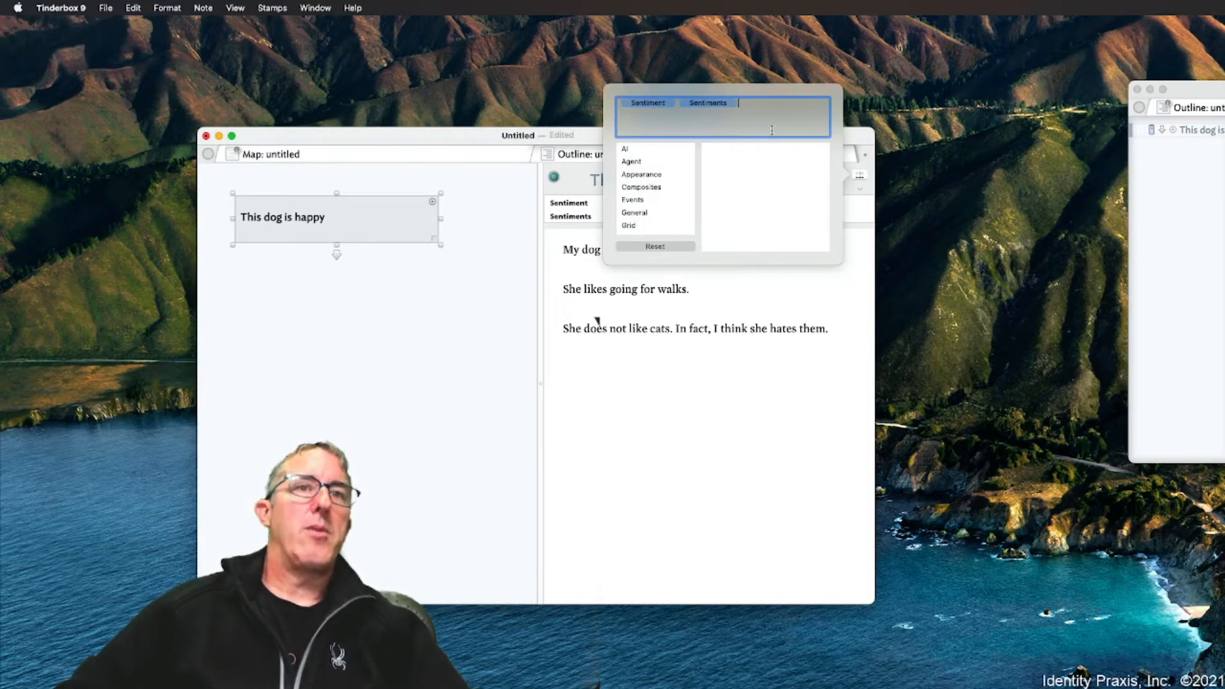
key("super+v")
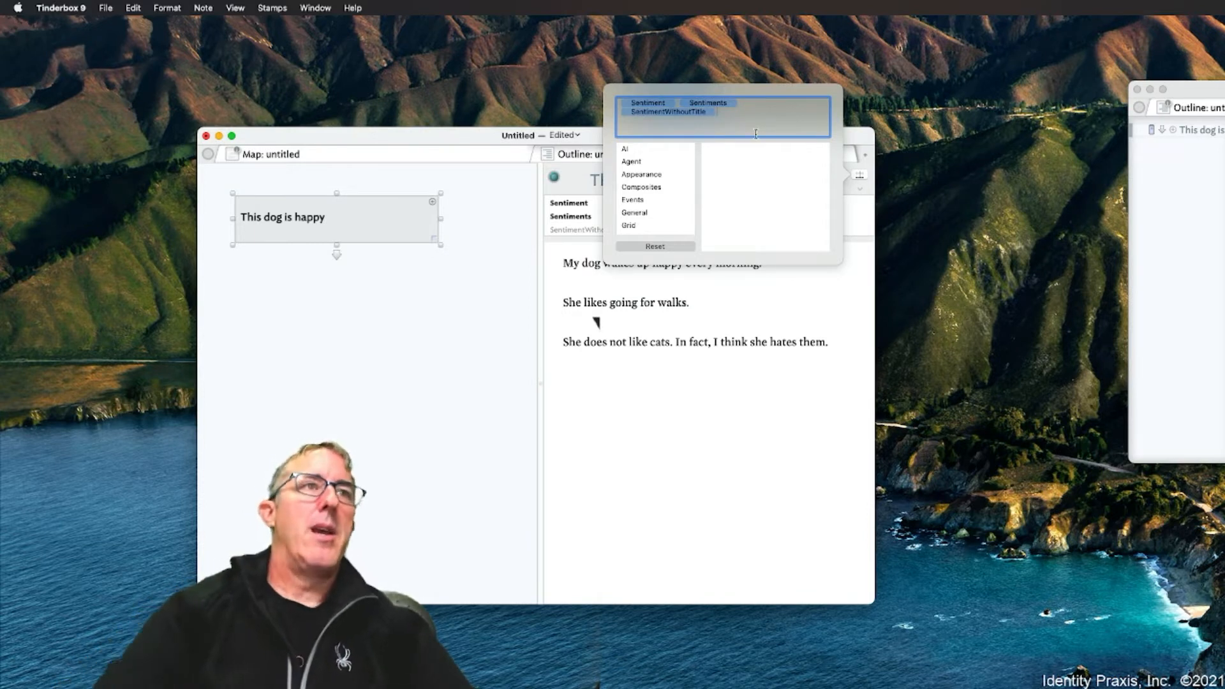
key("super+Tab")
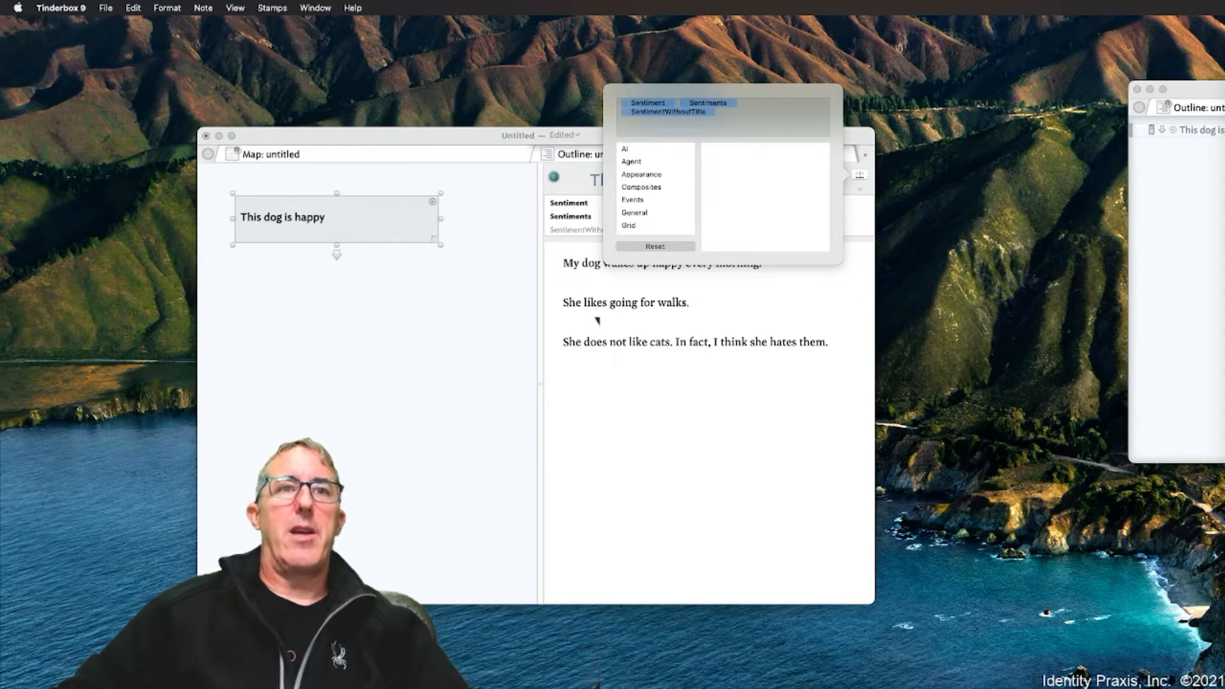
left_click(748, 112)
key("super+v")
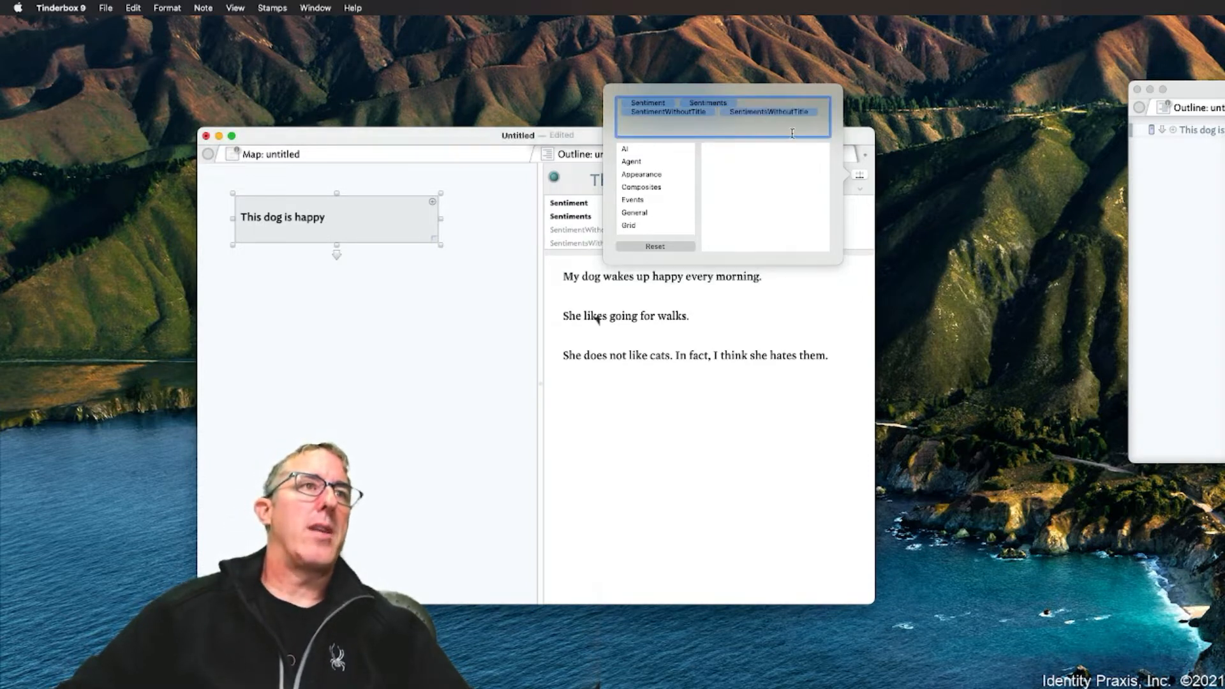
key("super+a")
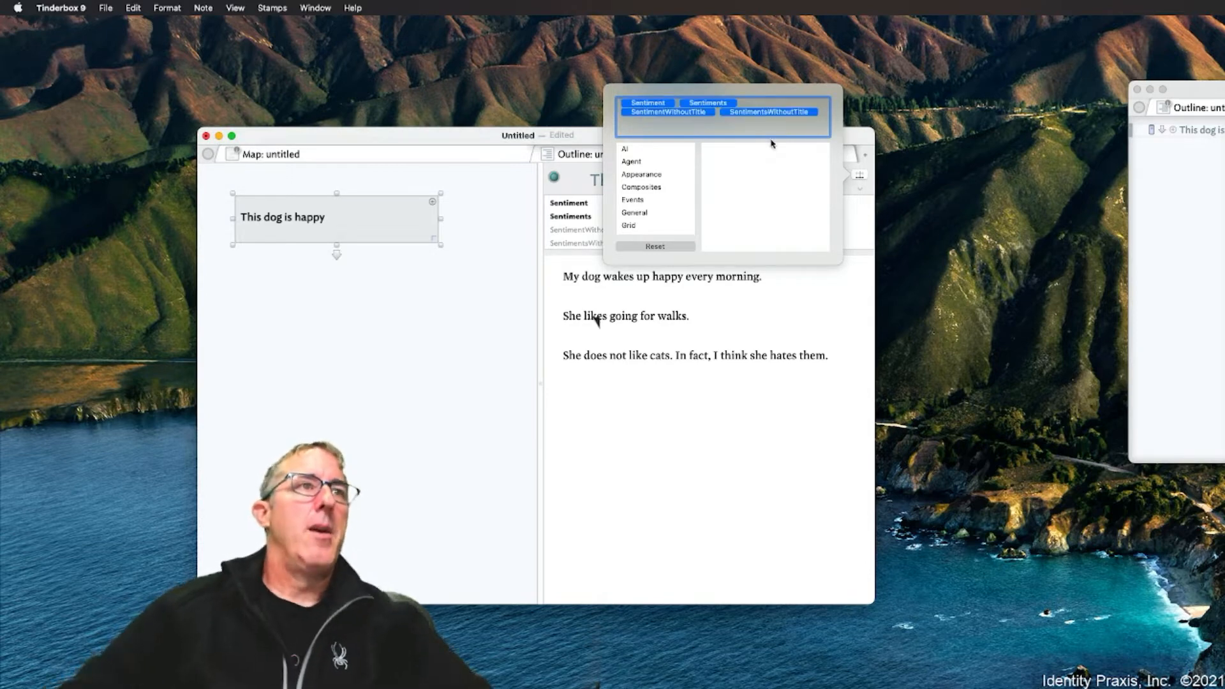
left_click(726, 348)
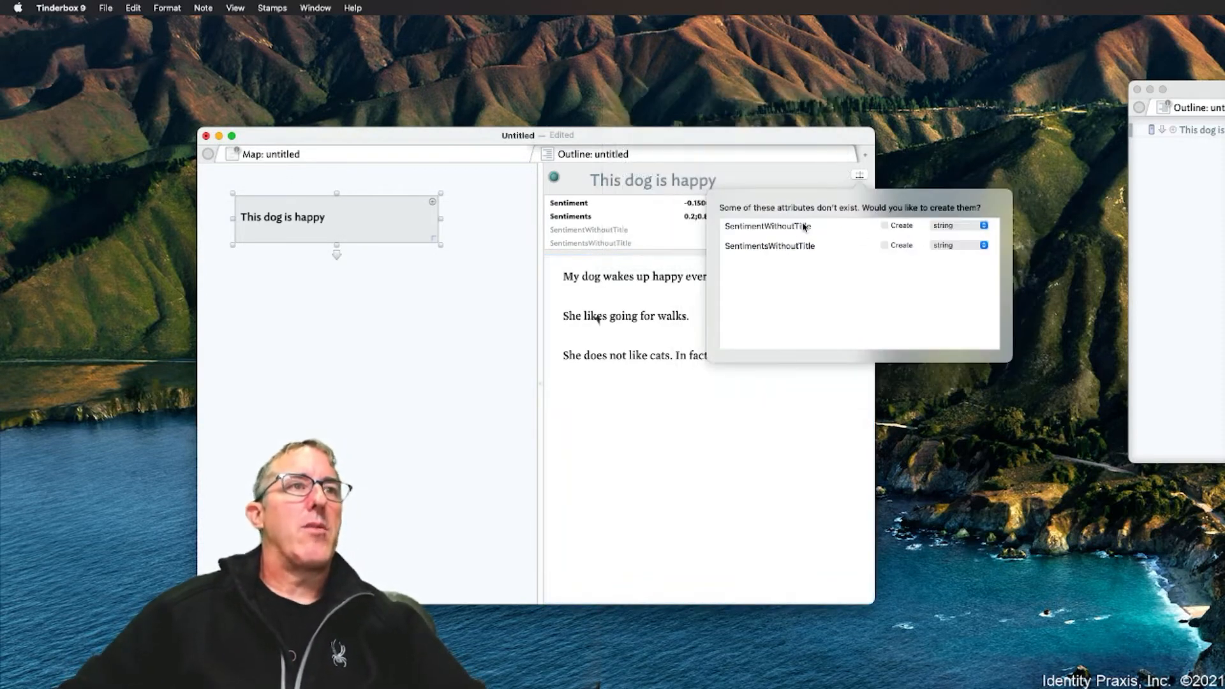
Create the missing user attributes, with SentimentWithoutTitle as a number and SentimentsWithoutTitle as a list
left_click(900, 226)
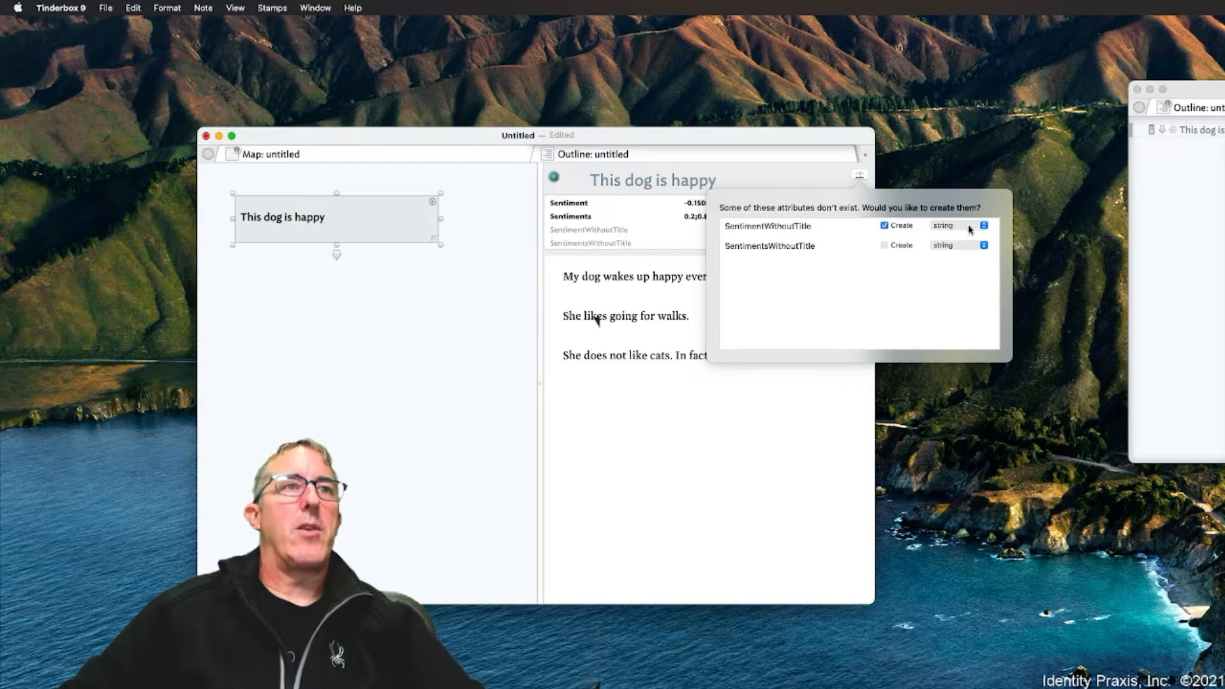
left_click(970, 227)
left_click(951, 237)
left_click(885, 245)
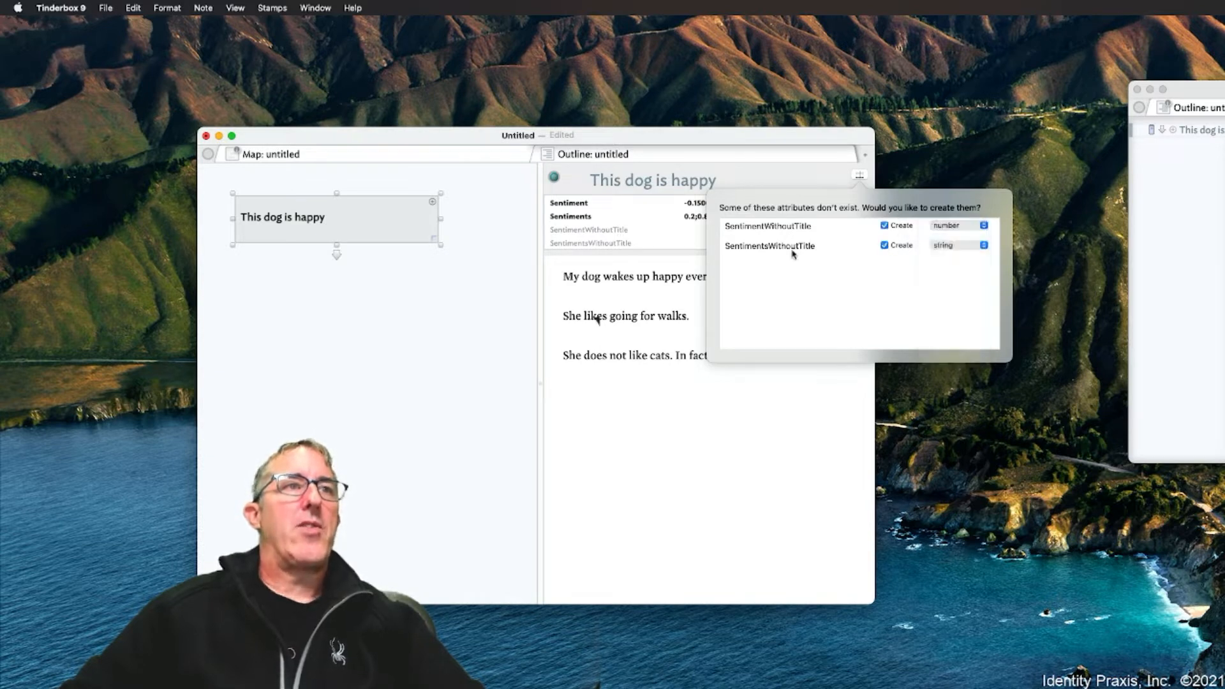
left_click(950, 247)
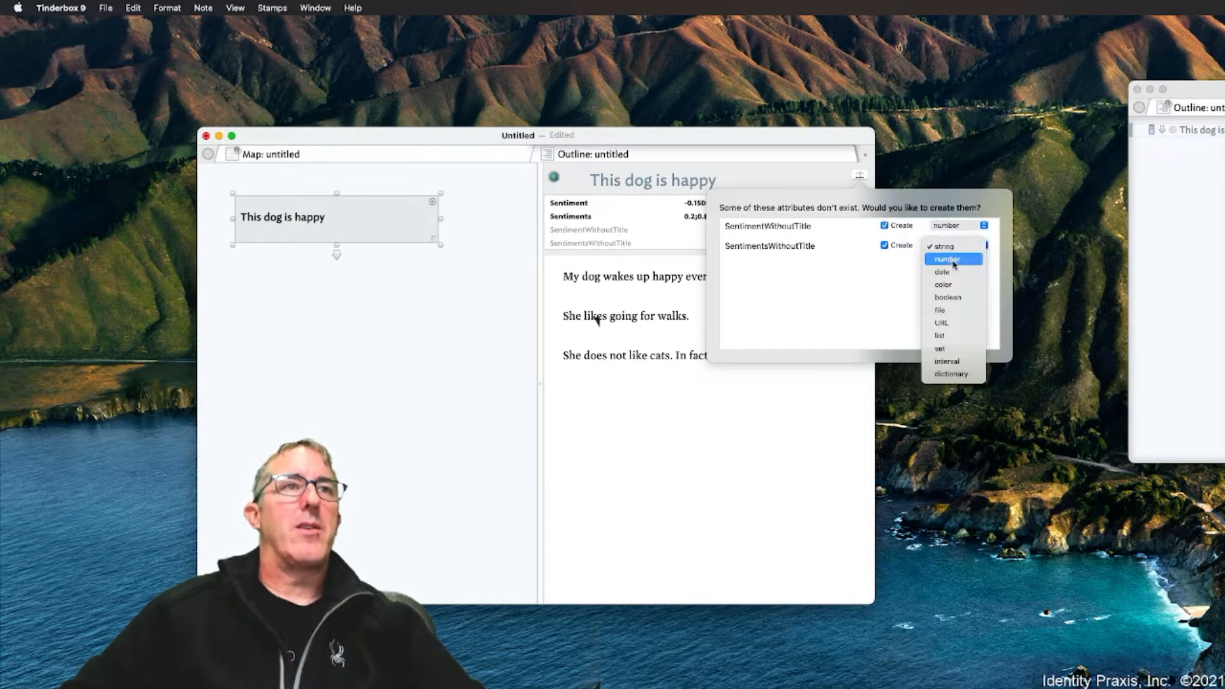
left_click(956, 349)
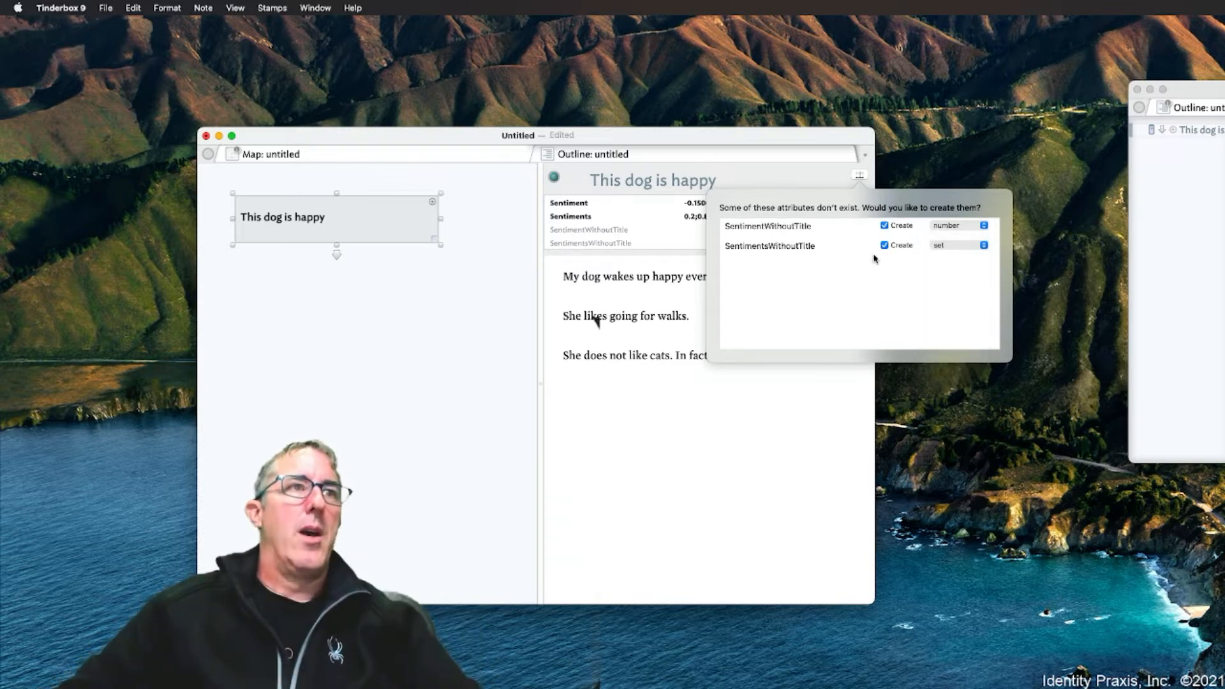
left_click(950, 245)
left_click(955, 236)
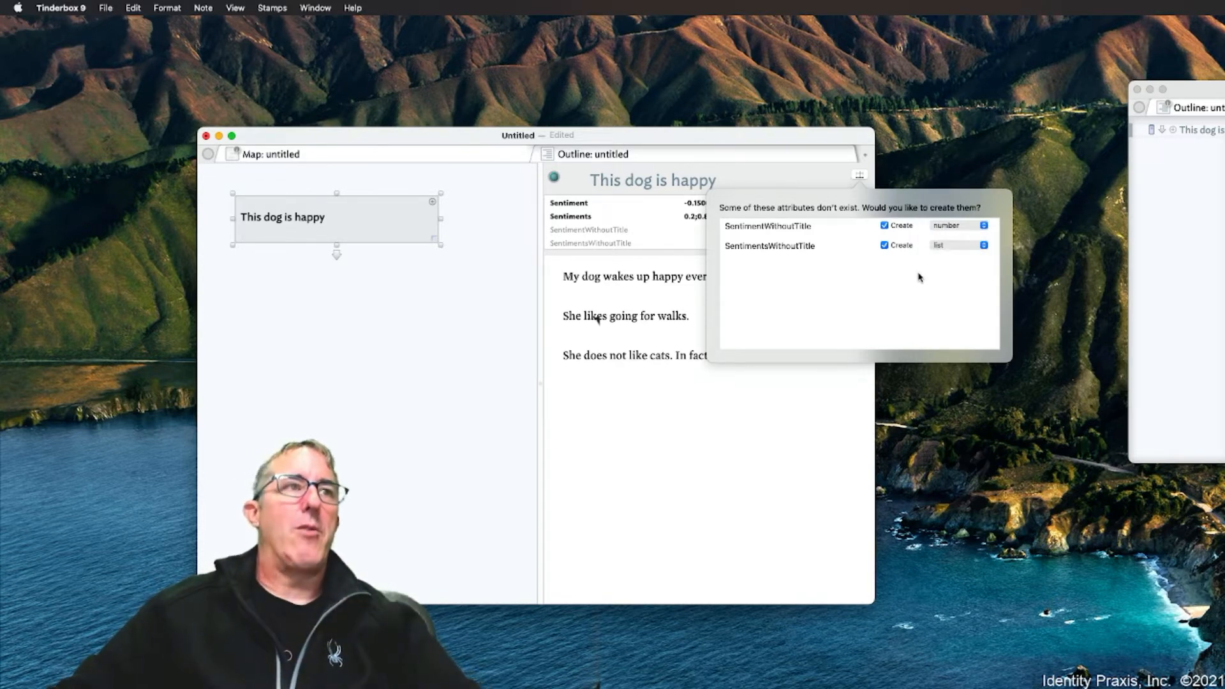
left_click(677, 306)
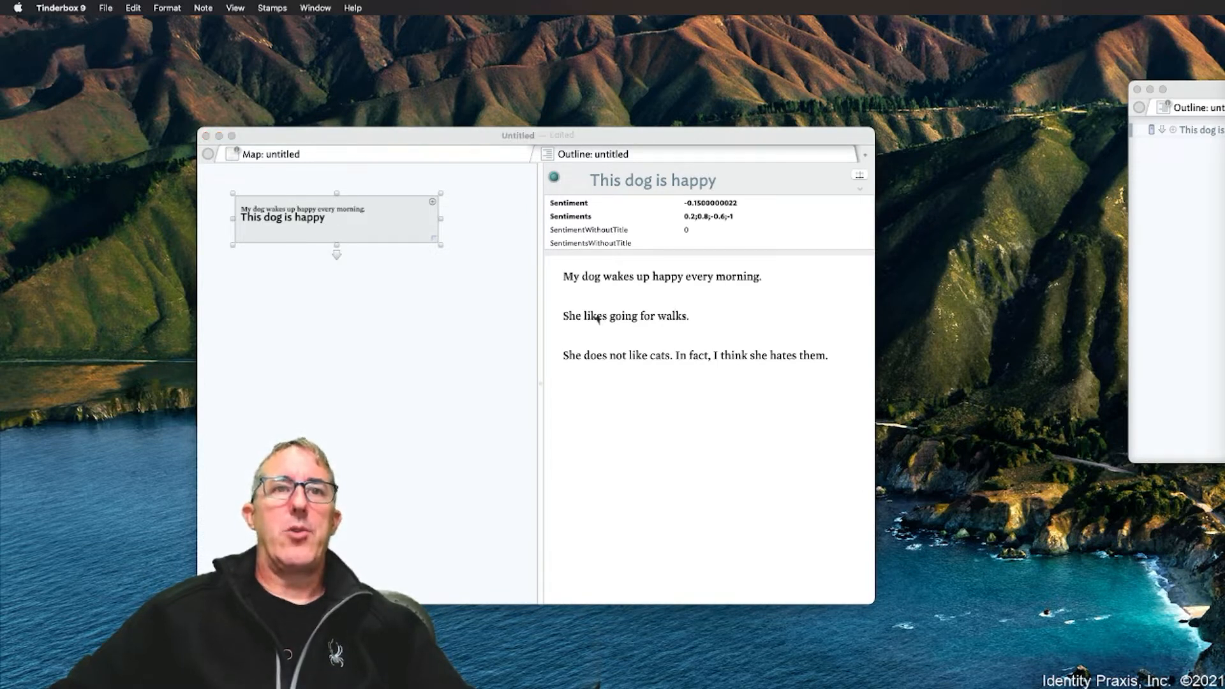
Give the note the edict $SentimentsWithoutTitle=$Sentiments-$Sentiments[0].format("2"); $SentimentWithoutTitle=$SentimentsWithoutTitle.avg.format("2"); and widen the Action Inspector to fit each statement on one line
left_click(757, 459)
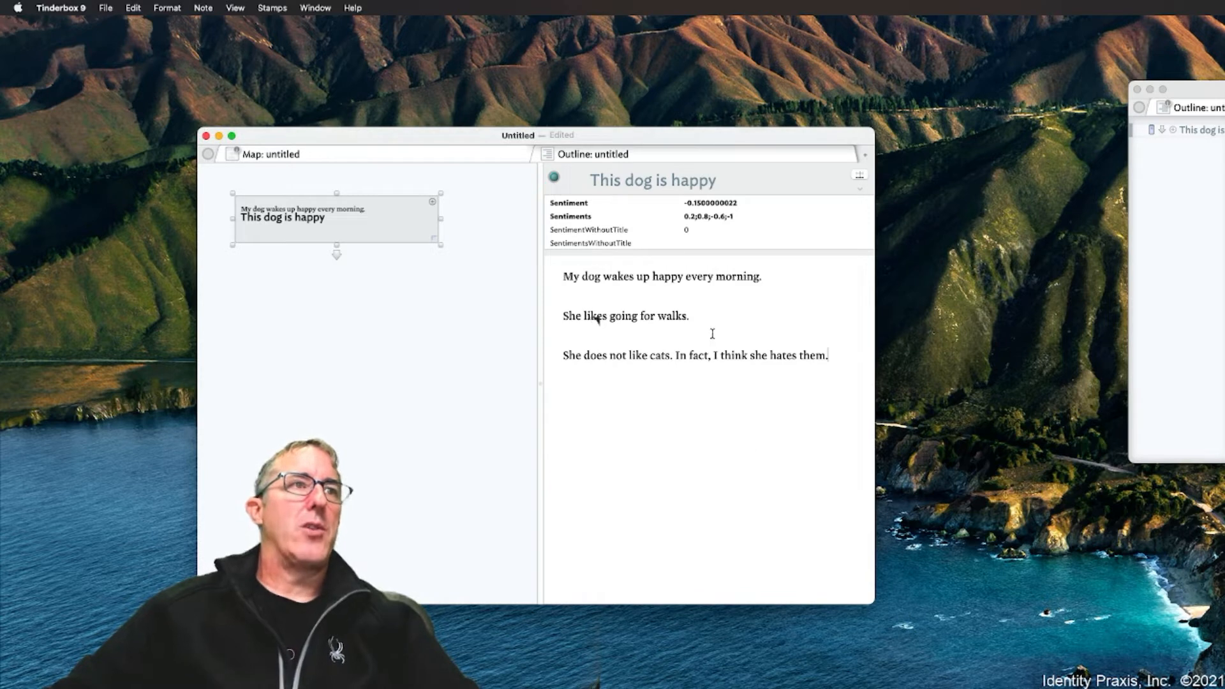
left_click(696, 221)
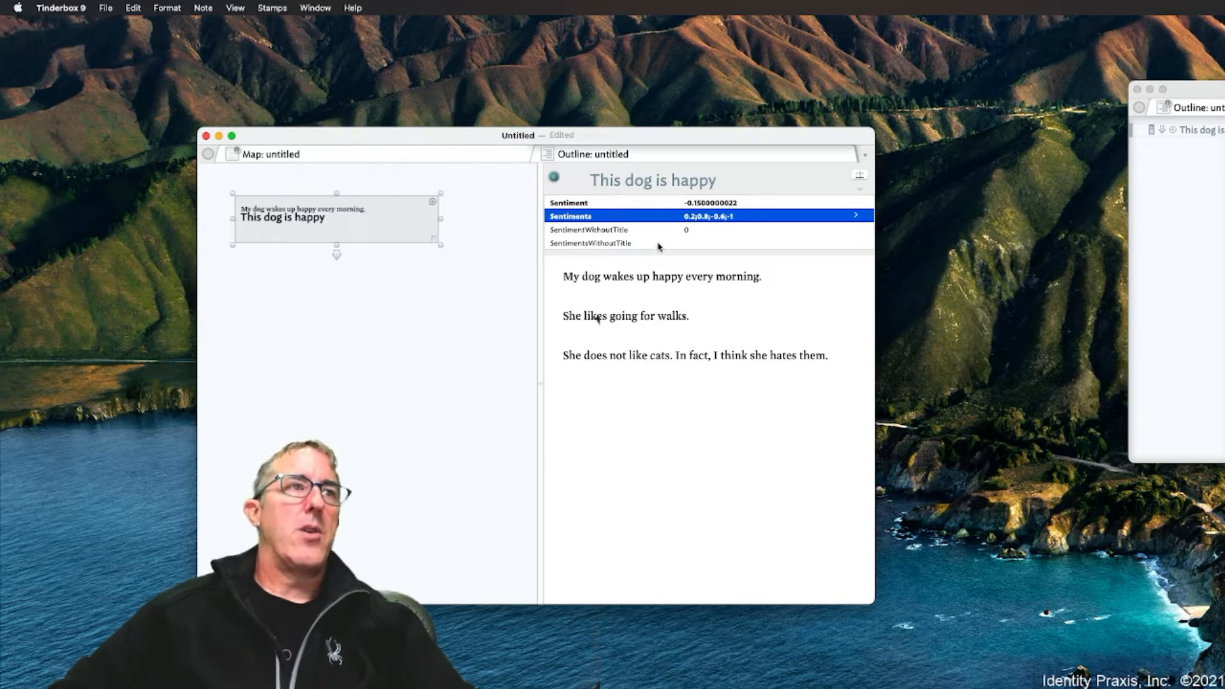
left_click_drag(1224, 402, 764, 346)
left_click(822, 468)
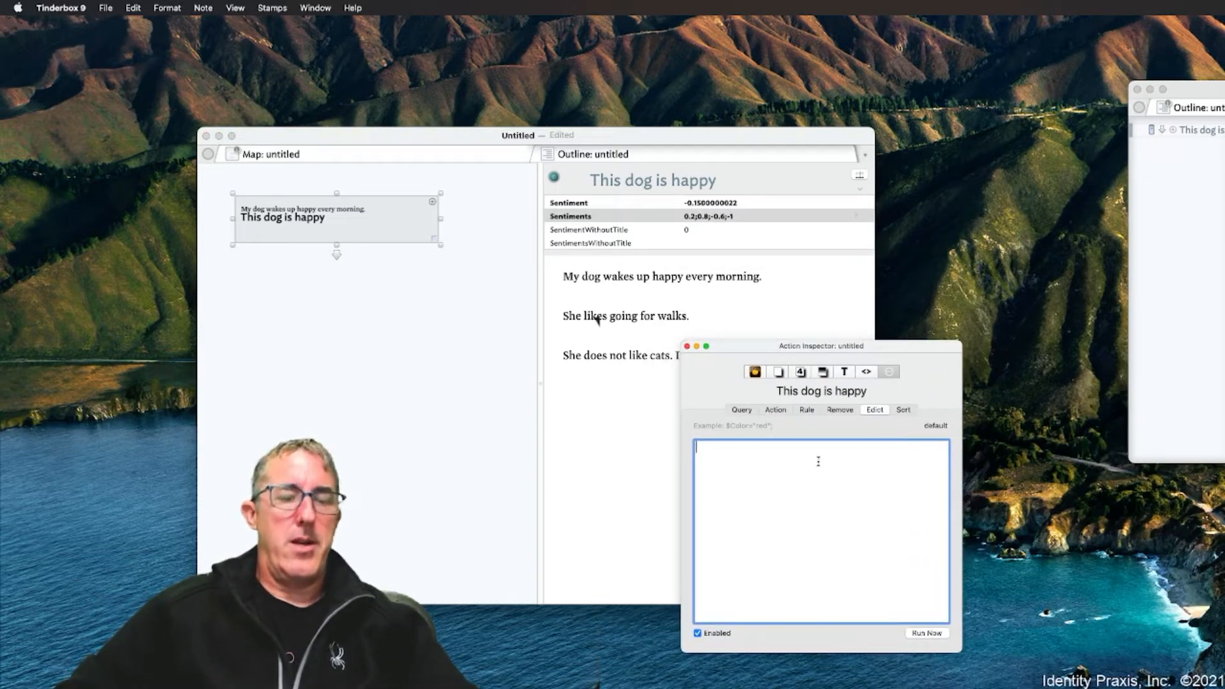
type("$SentimentsWithoutTitle=$Sentiments-$Sentiments[0].format(\"2\"); $SentimentWithoutTitle=$SentimentsWithoutTitle.avg.format(\"2\");")
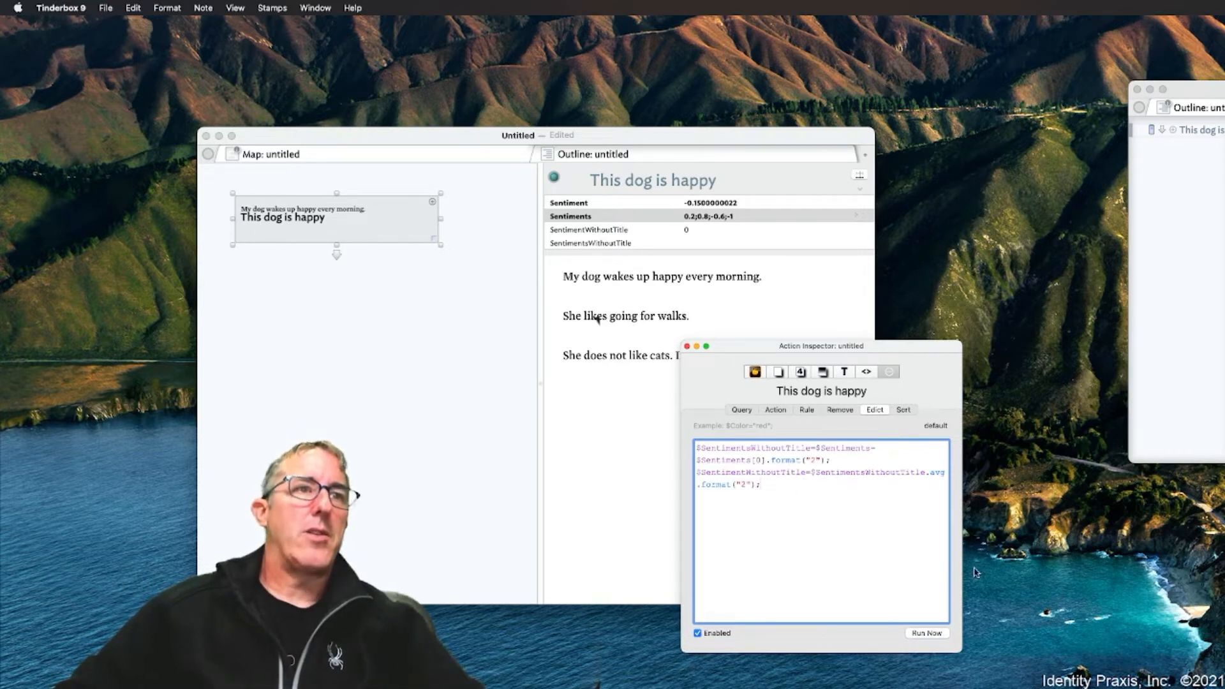
left_click_drag(957, 652, 1099, 643)
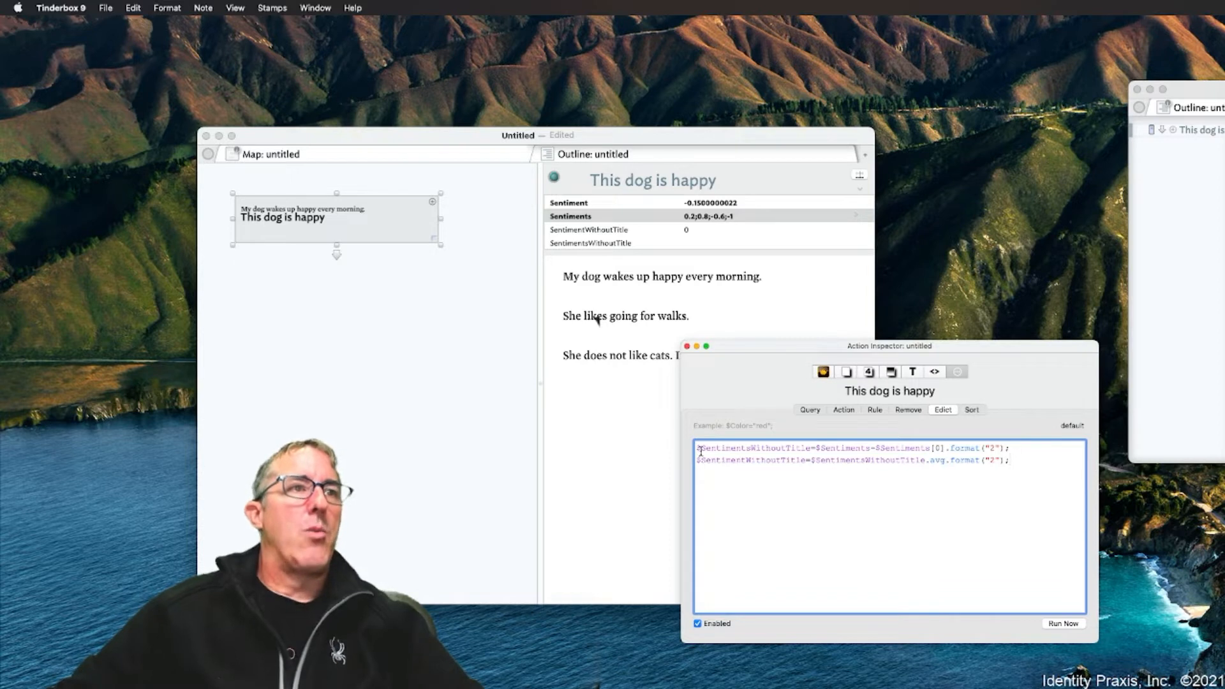
Examine the edict's two statements part by part, including the $Sentiments[0] subtraction, the zero index and the average calculation
left_click_drag(697, 448, 945, 450)
left_click(879, 448)
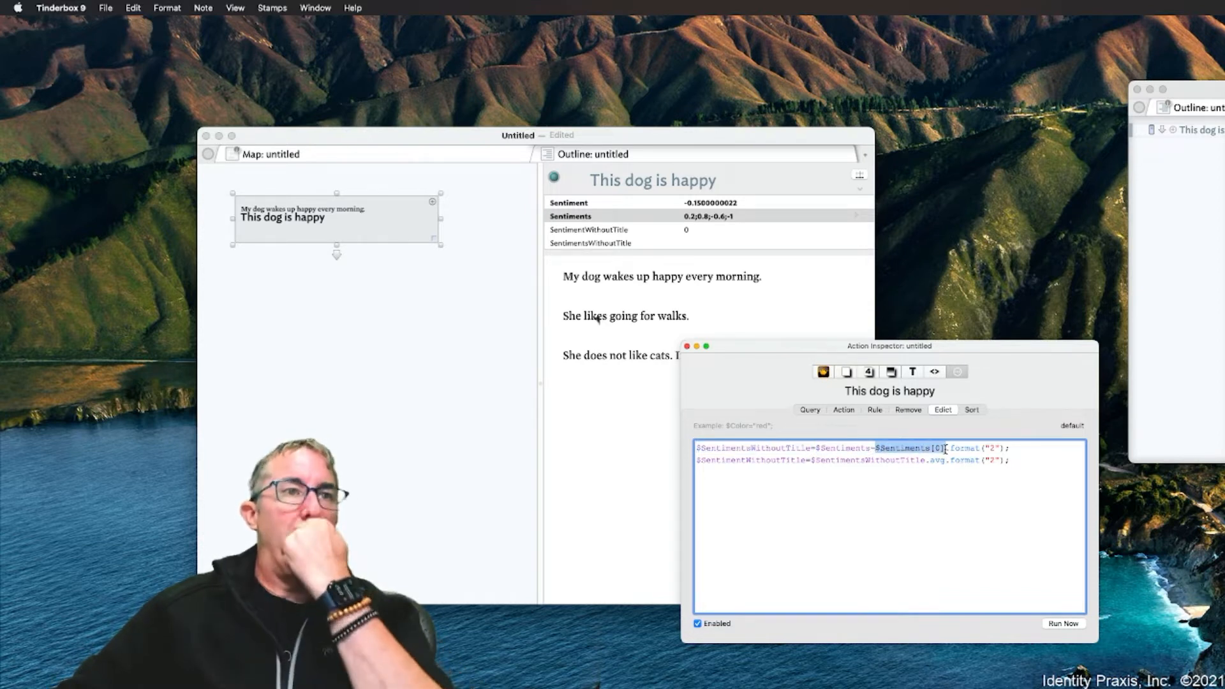
left_click(941, 449)
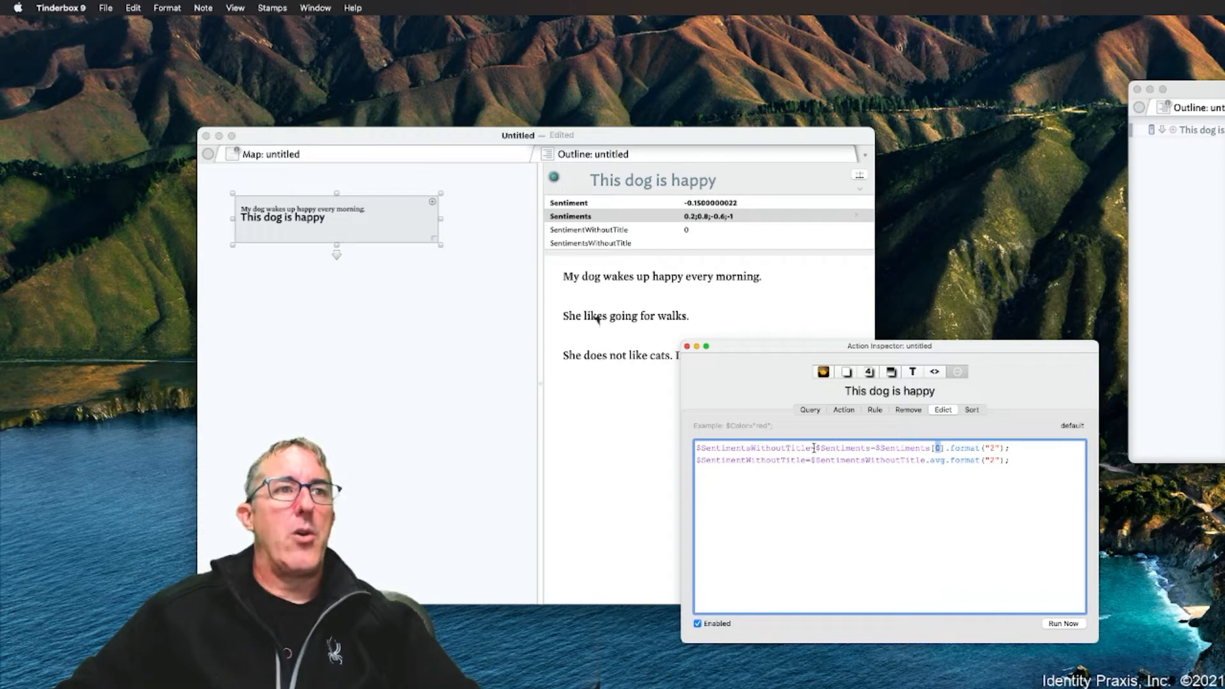
left_click_drag(814, 448, 948, 447)
left_click(878, 448)
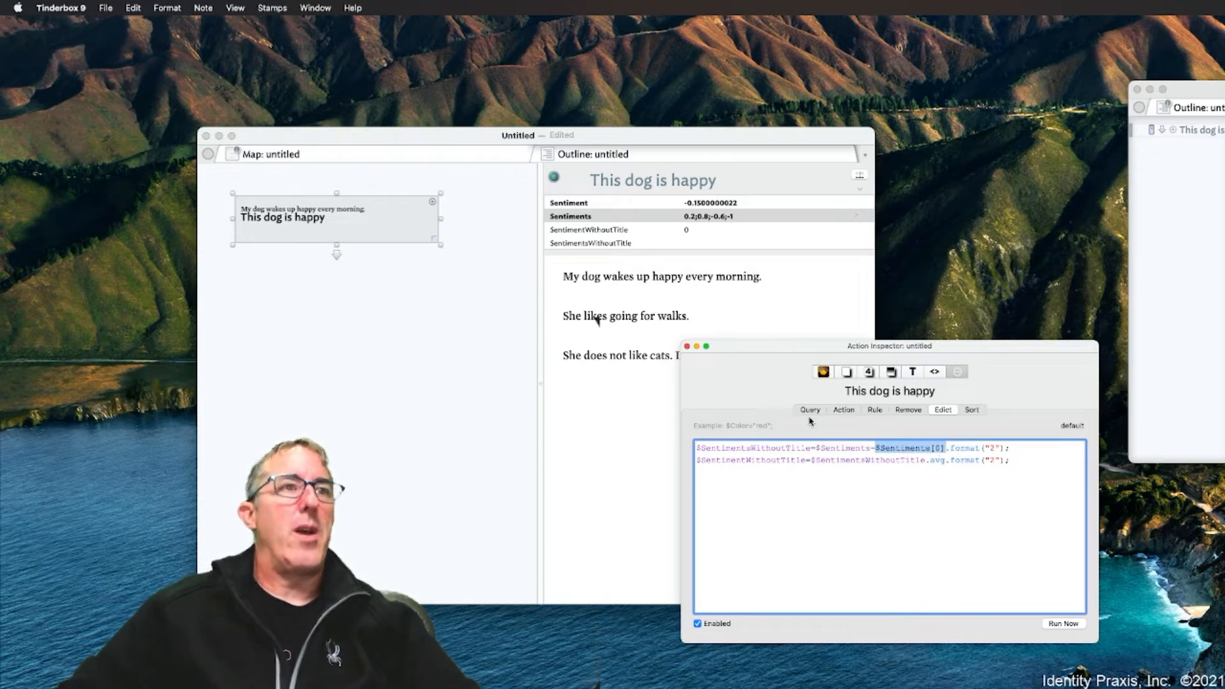
left_click(832, 460)
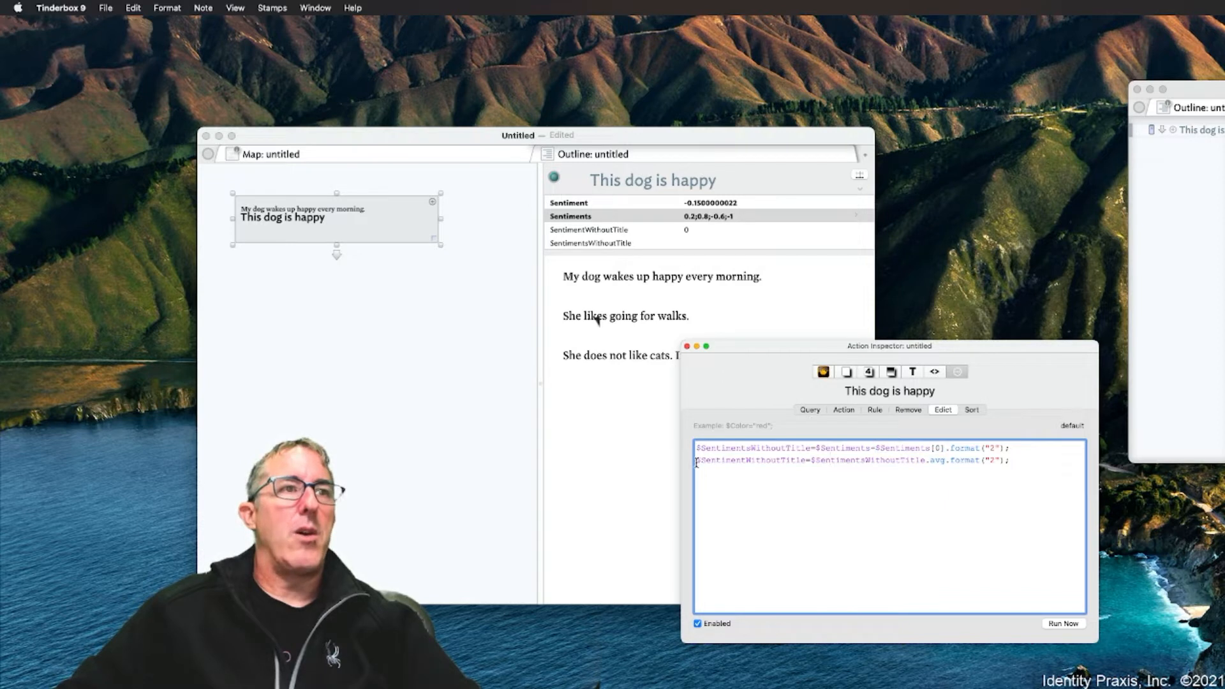
left_click_drag(696, 462, 799, 464)
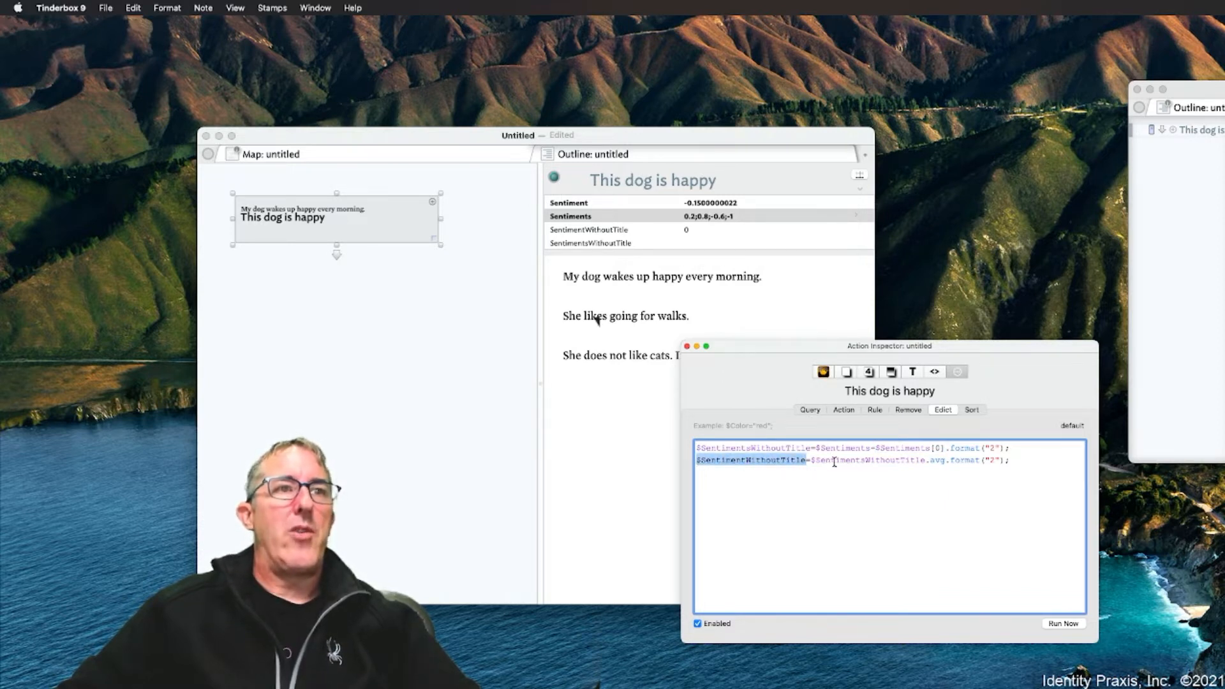
left_click(939, 468)
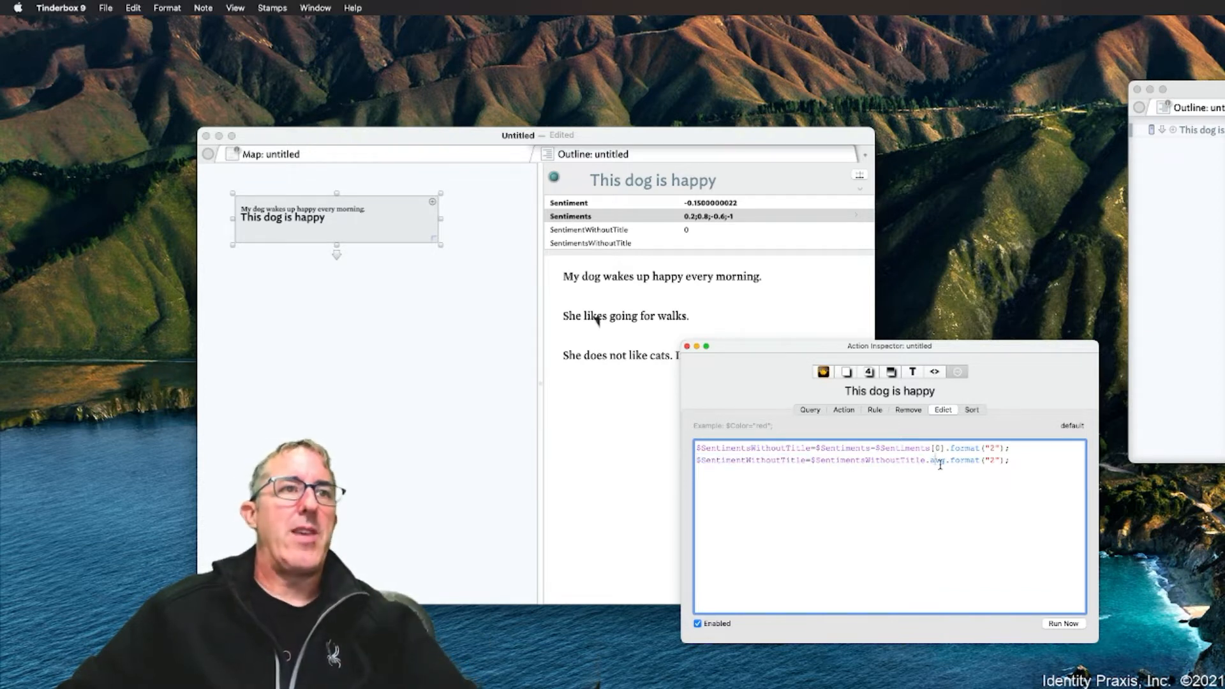
Commit the edict and reselect the note on the map to update SentimentWithoutTitle and SentimentsWithoutTitle
key("super+a")
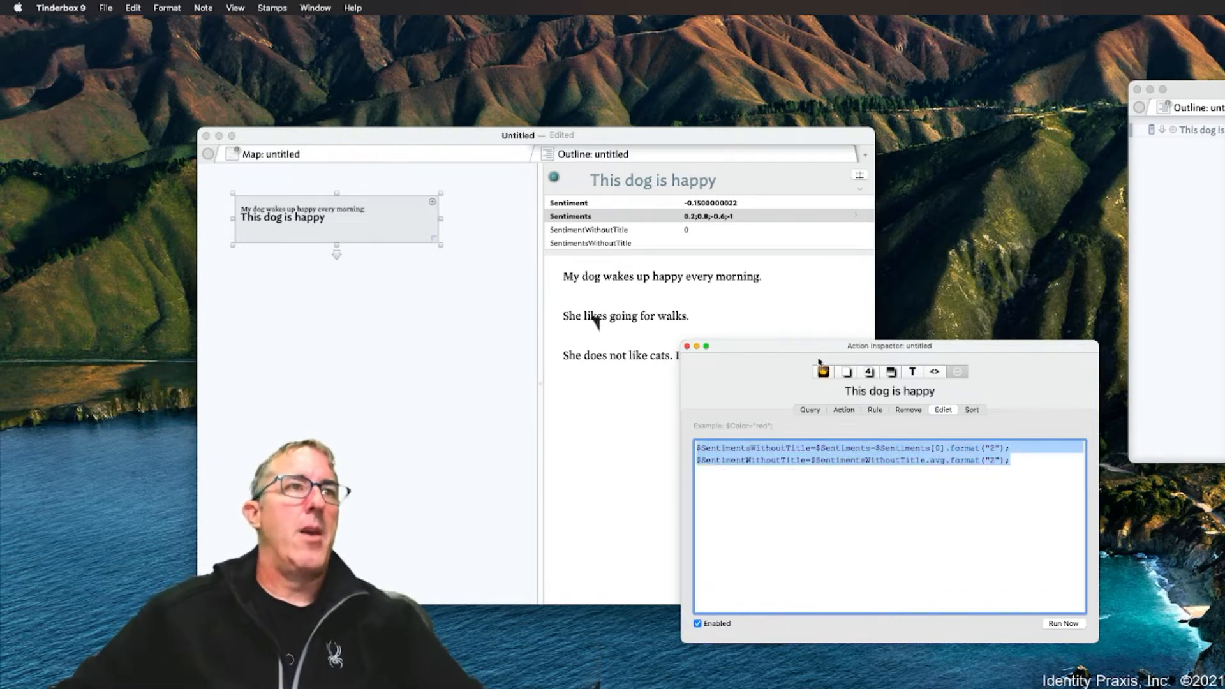
double_click(717, 295)
left_click(733, 230)
left_click(363, 280)
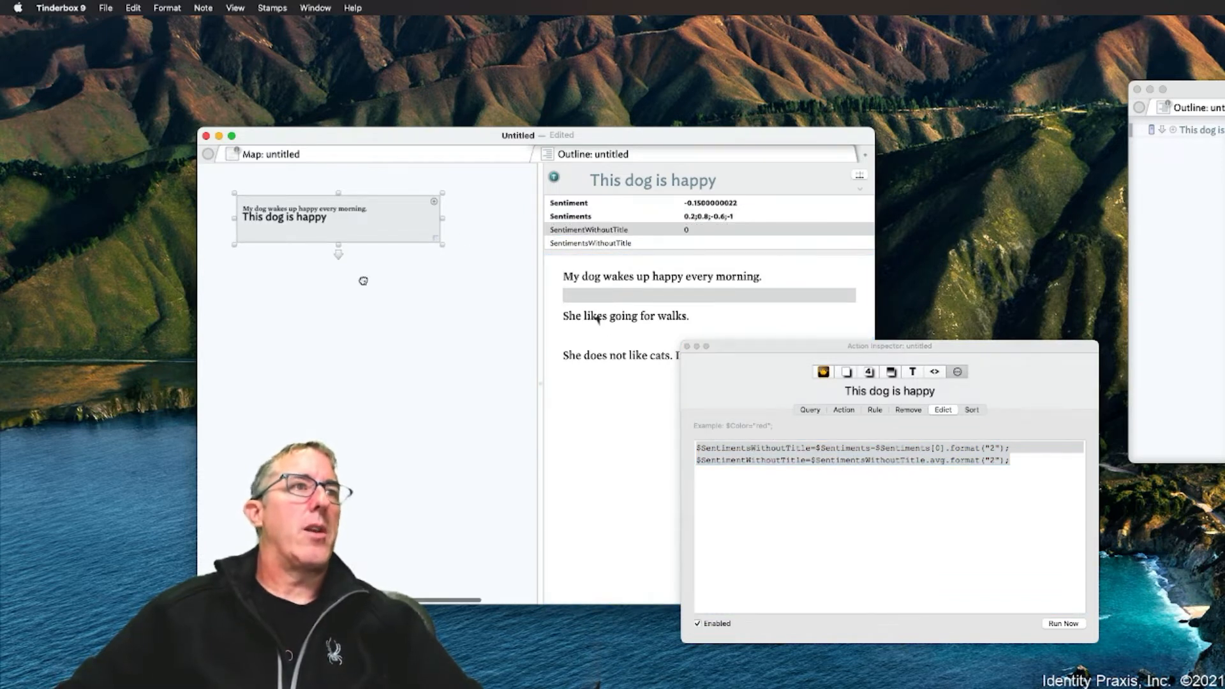
left_click(386, 218)
left_click(746, 233)
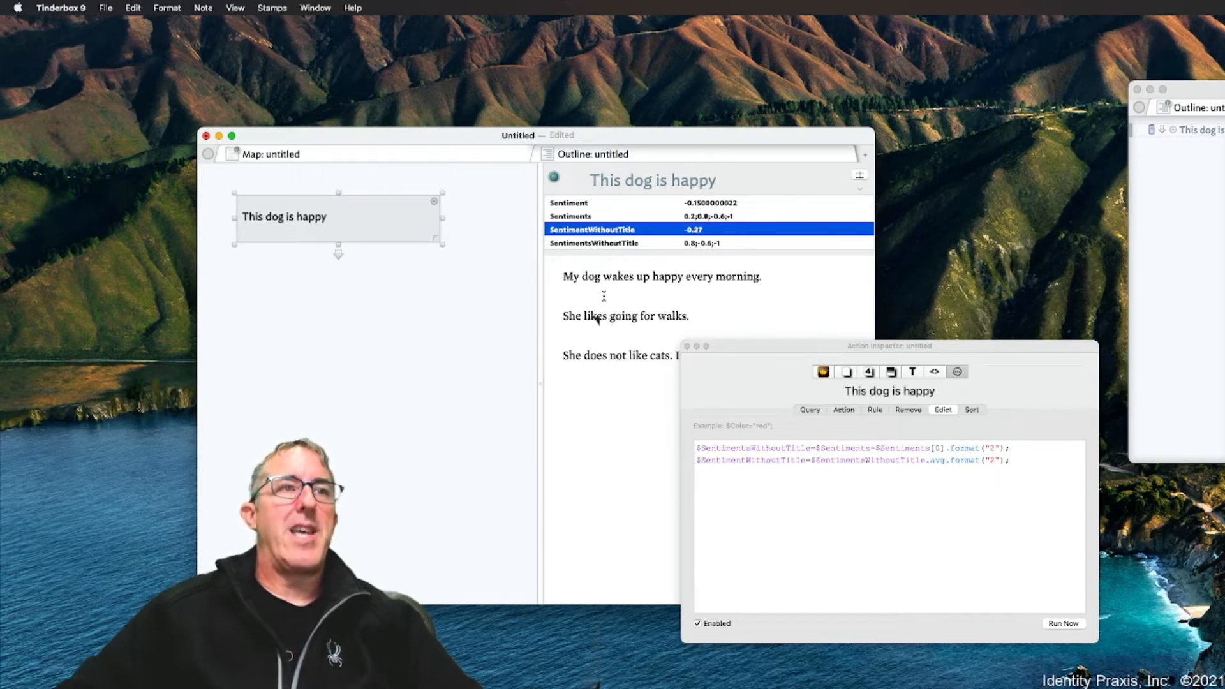
Change the $Sentiments index in the edict's first statement to 2 and reselect the note to update its attributes
left_click(939, 513)
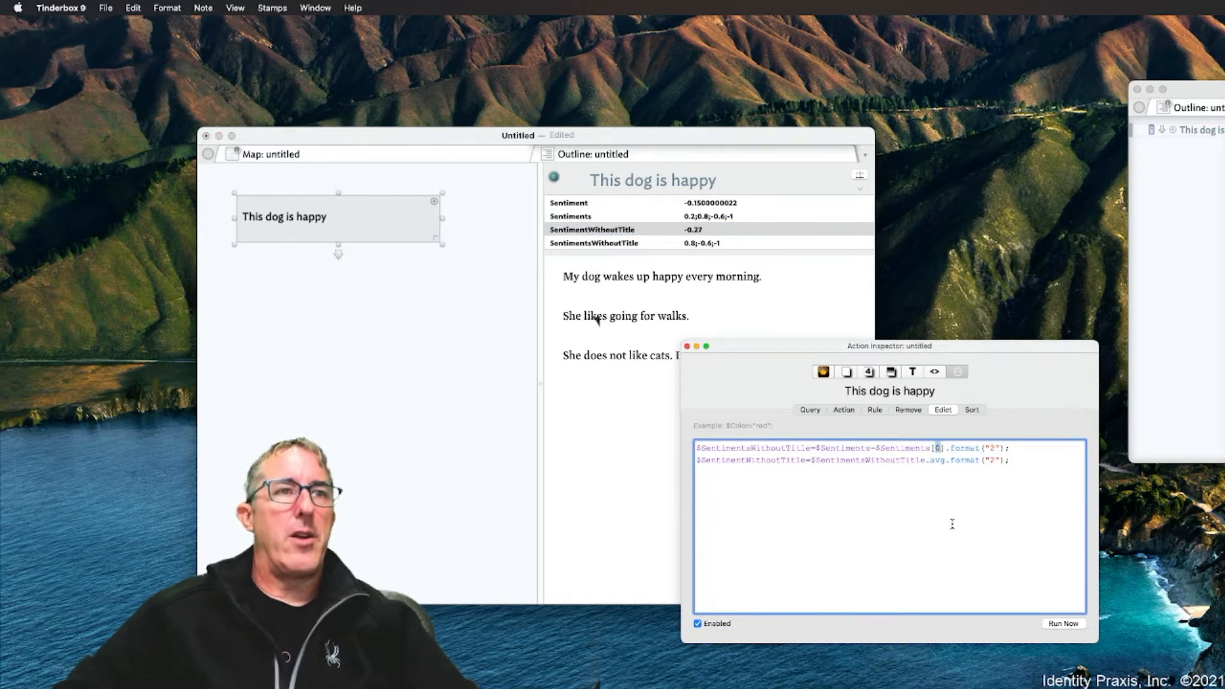
type("2")
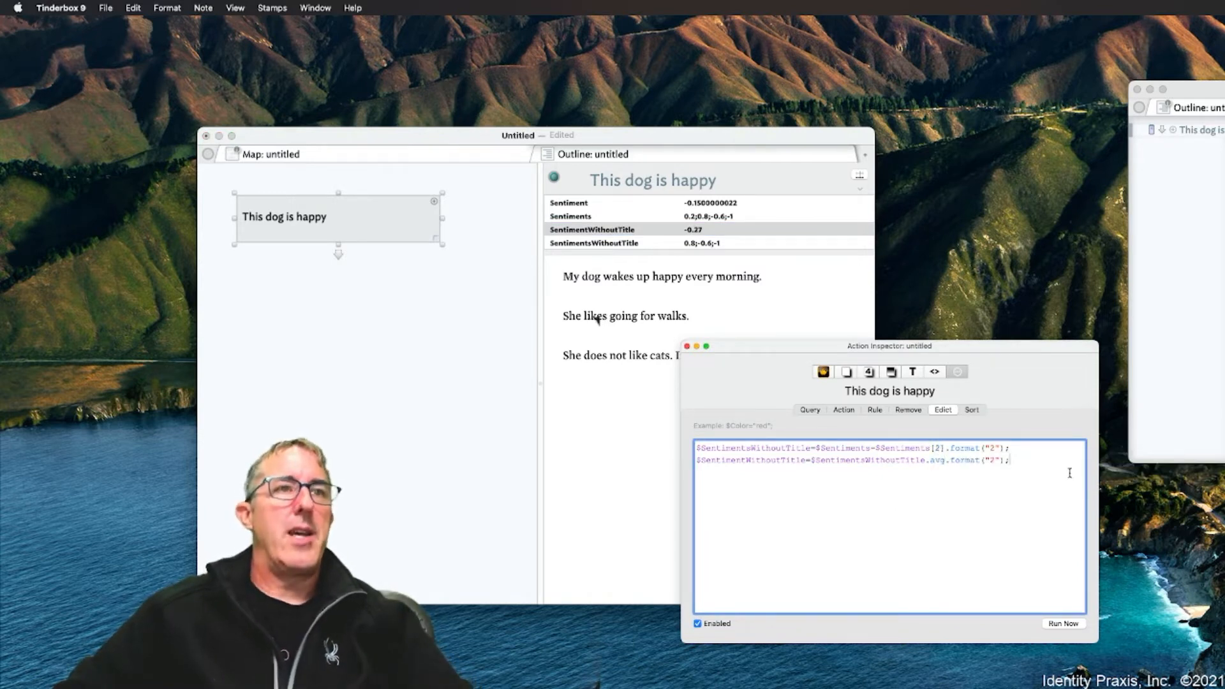
triple_click(1067, 466)
key("super+a")
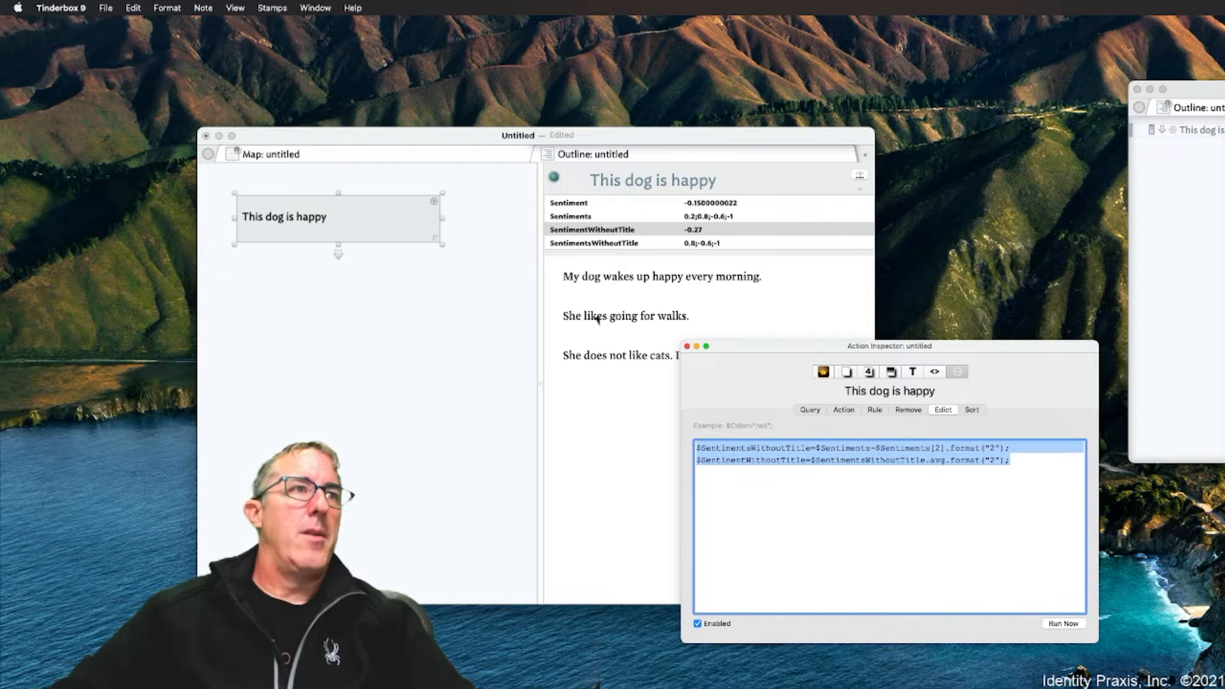
left_click(345, 282)
left_click(358, 231)
scroll(375, 261, "down", 1)
left_click(373, 270)
left_click(378, 218)
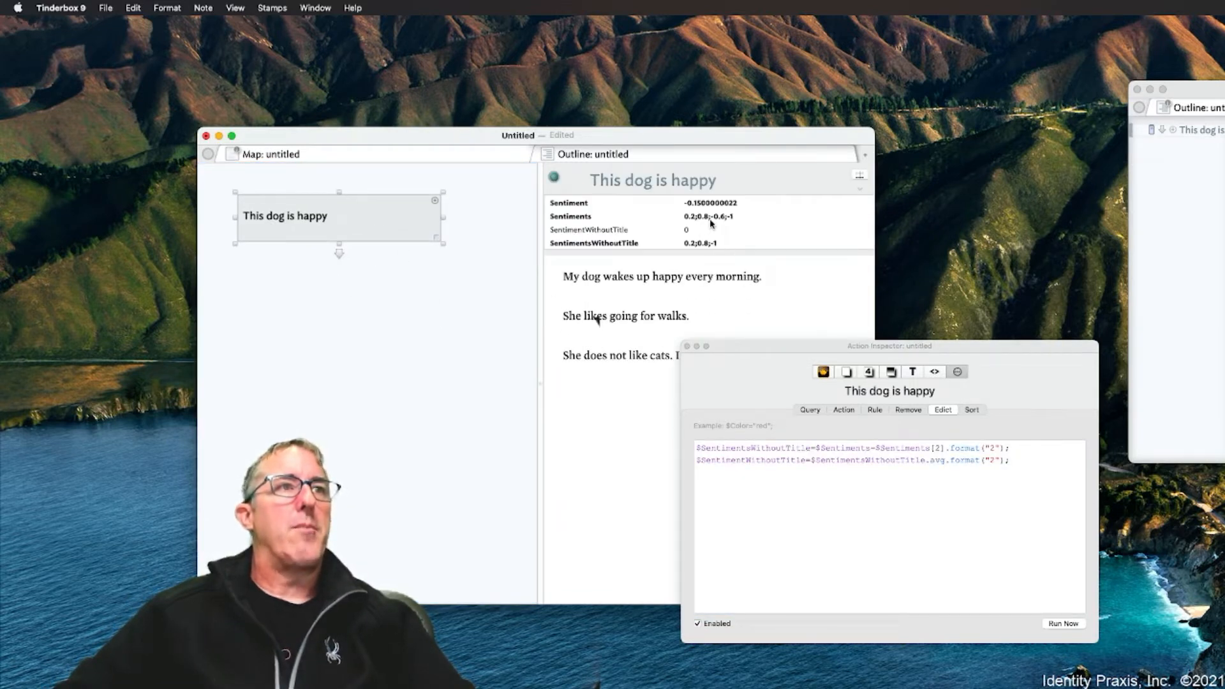
Change the $Sentiments index in the edict's first statement to 1 and reselect the note on the map to update its attributes
left_click(950, 460)
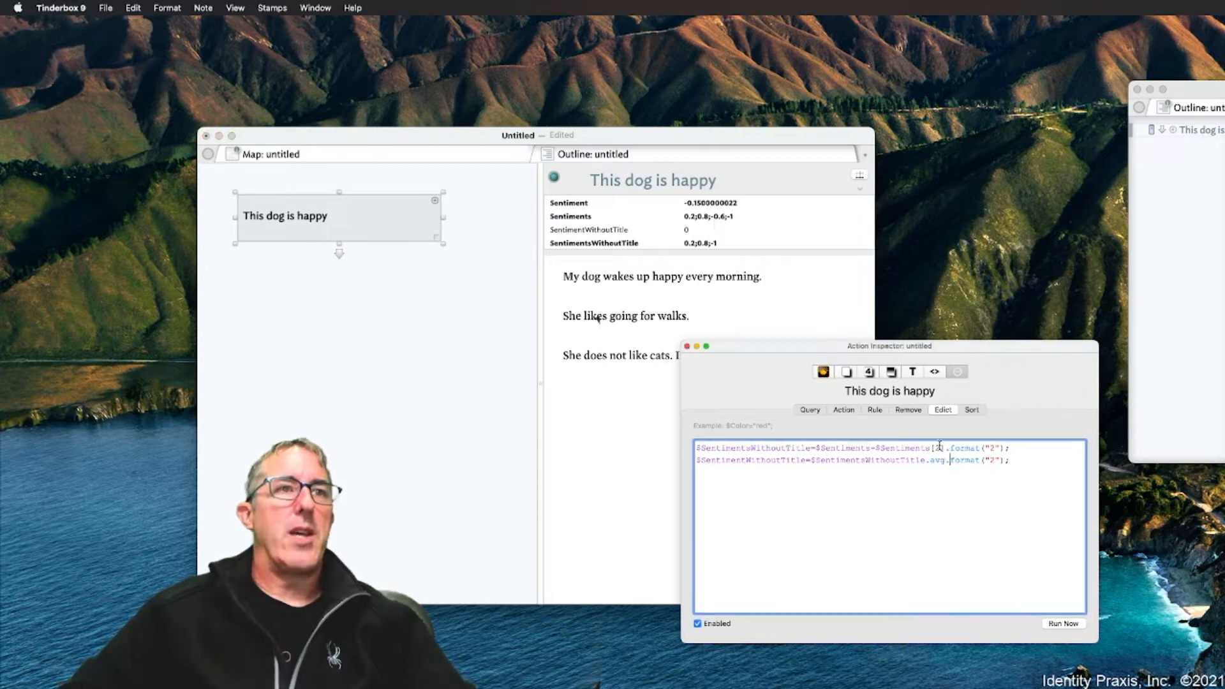
type("1")
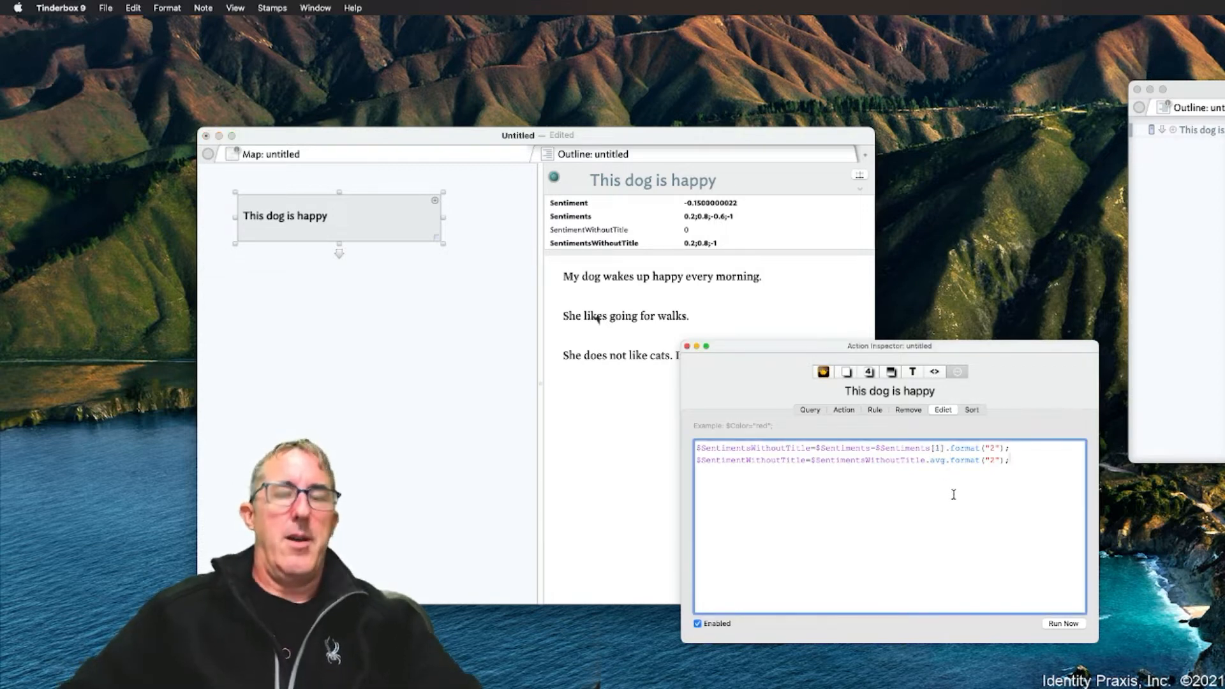
key("super+a")
left_click(293, 315)
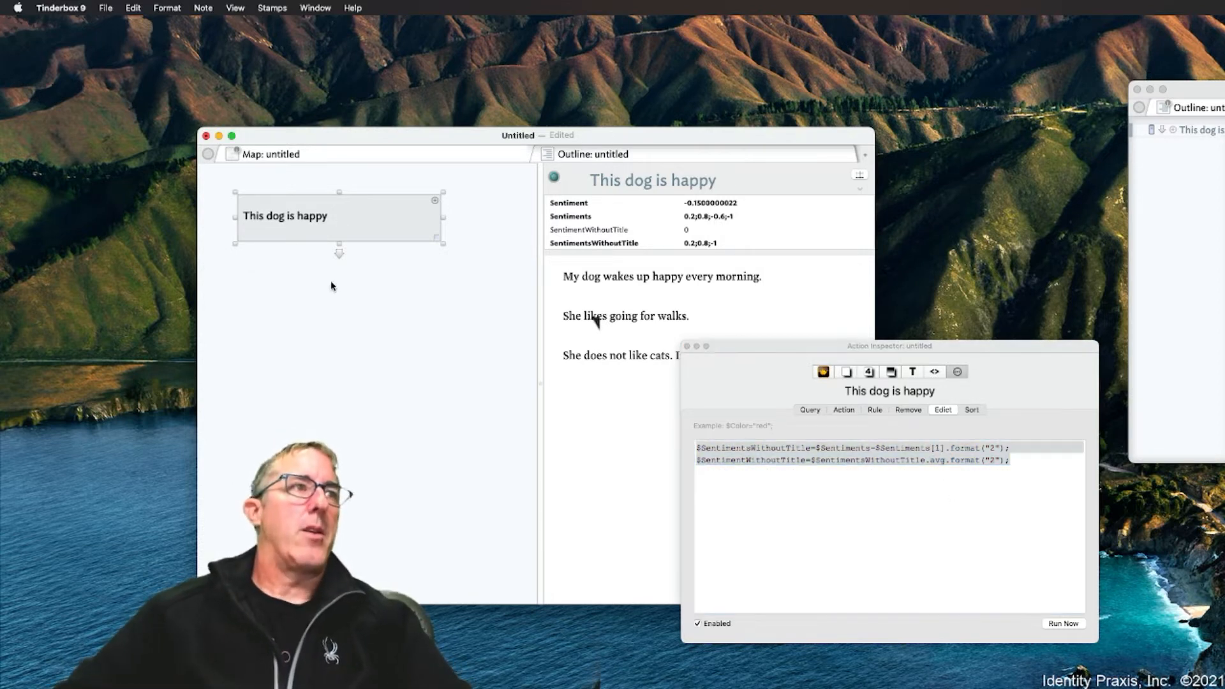
scroll(335, 254, "down", 1)
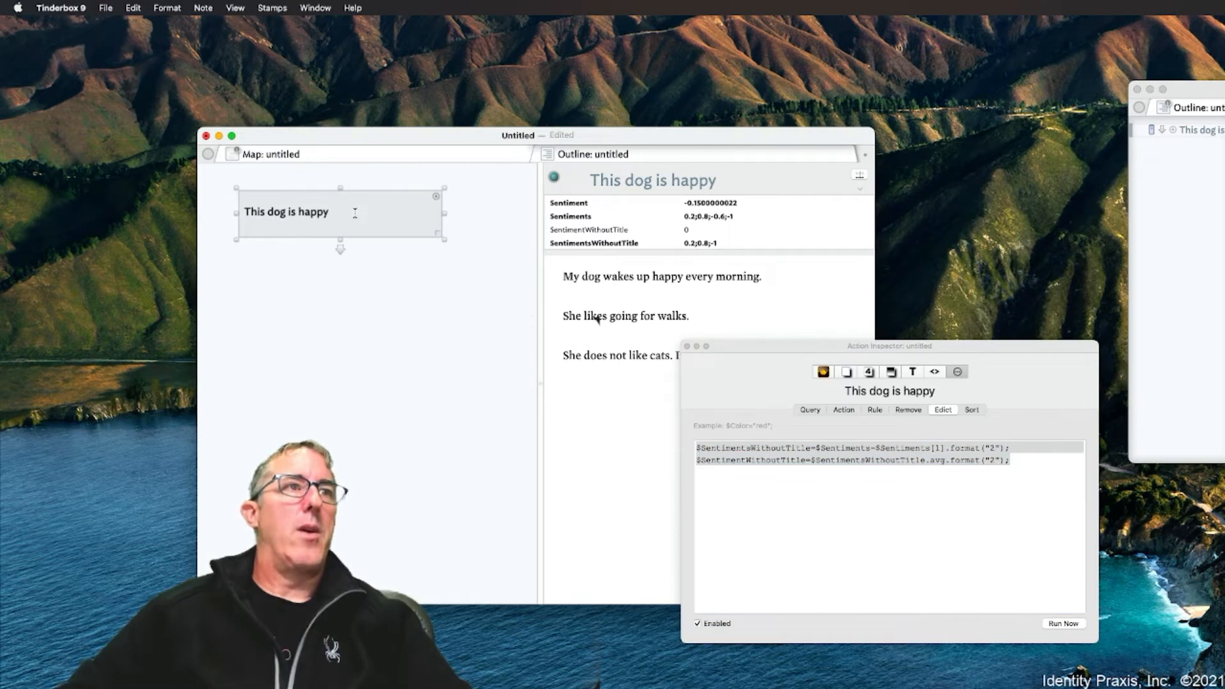
left_click(358, 264)
left_click(383, 227)
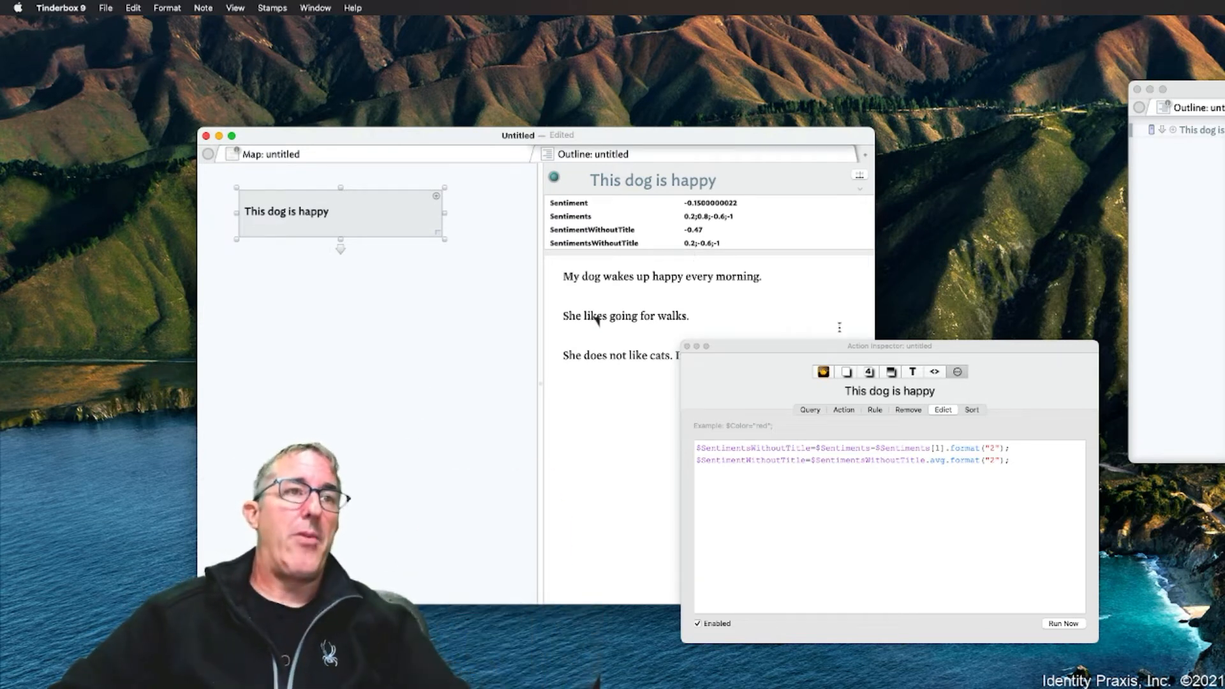
Move the Action Inspector aside to uncover the note's full text
left_click(942, 459)
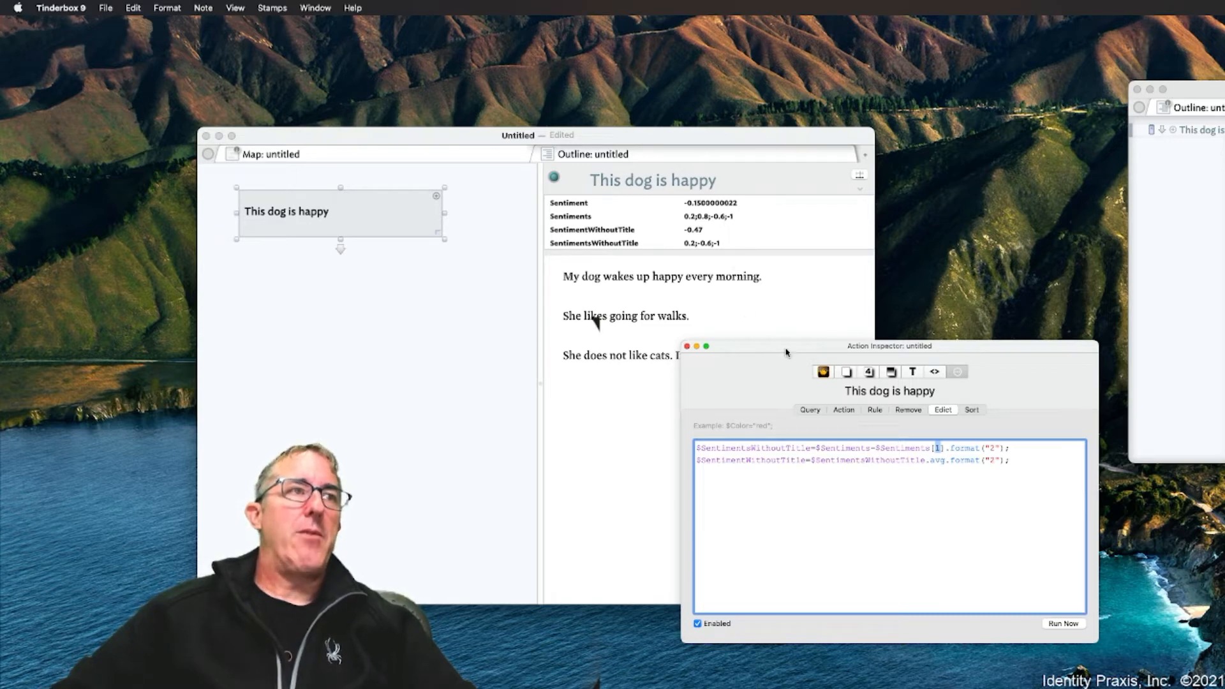
left_click_drag(786, 352, 1197, 416)
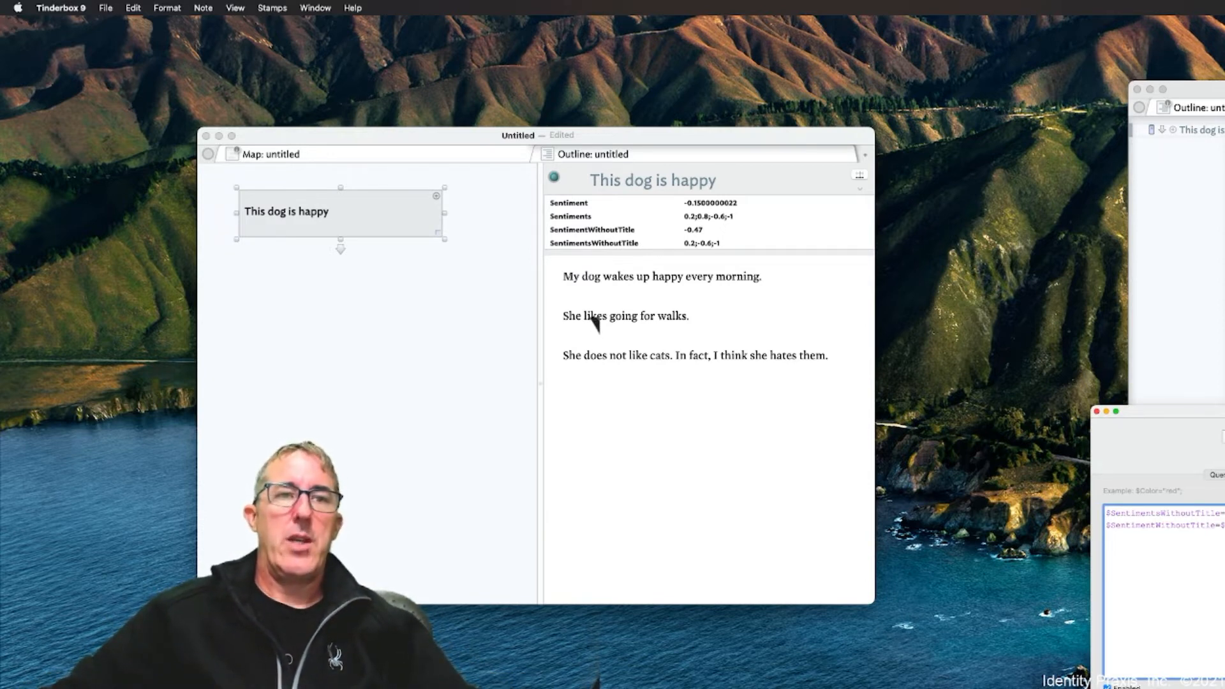
key("super+Tab")
key("super+Tab")
key("super+Tab")
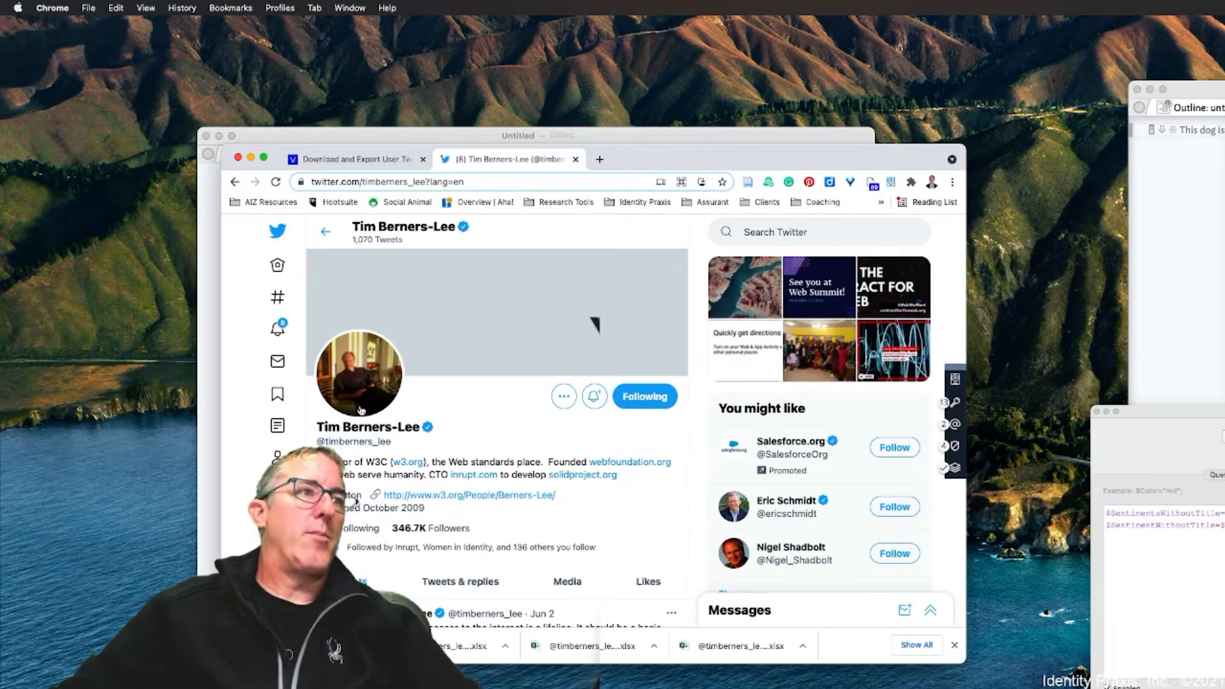
scroll(522, 521, "down", 5)
scroll(522, 521, "down", 5)
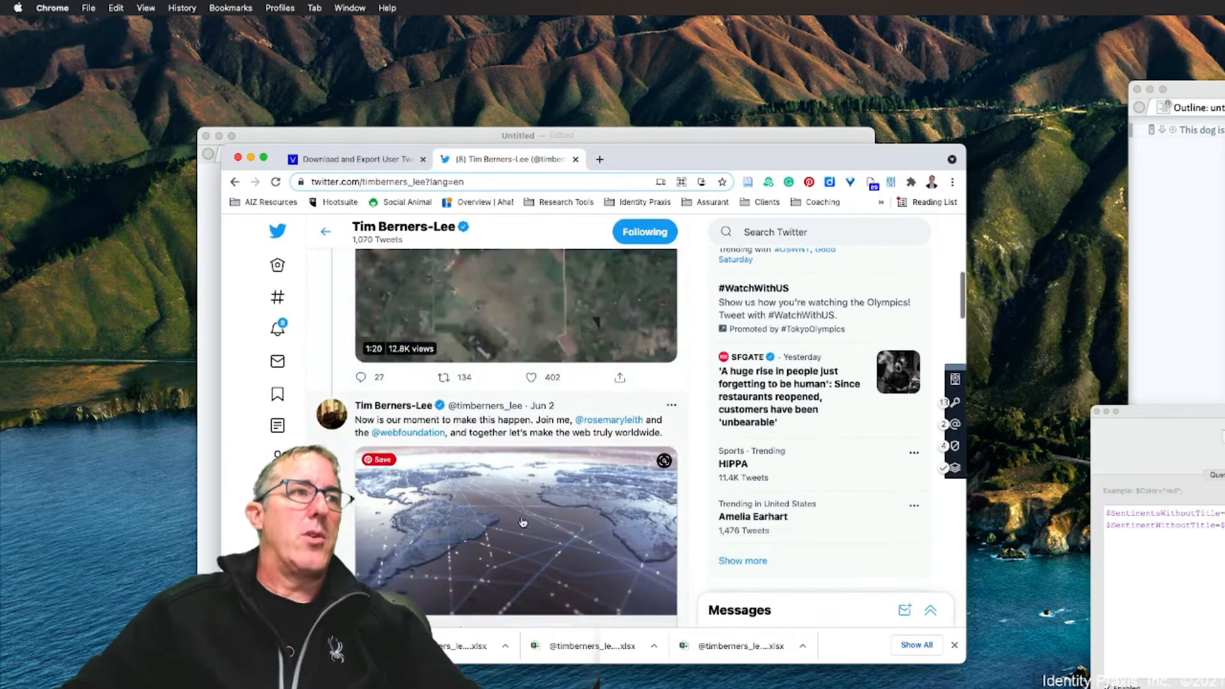
scroll(522, 521, "up", 10)
left_click_drag(409, 446, 312, 440)
key("super+c")
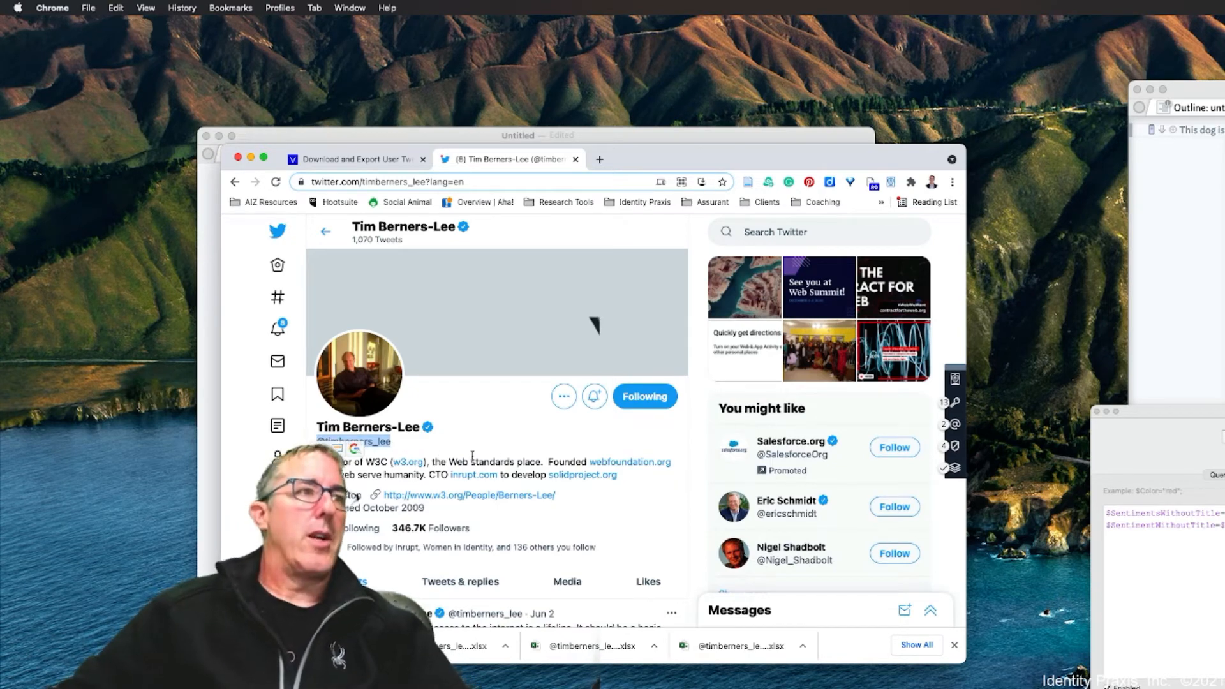
left_click(389, 160)
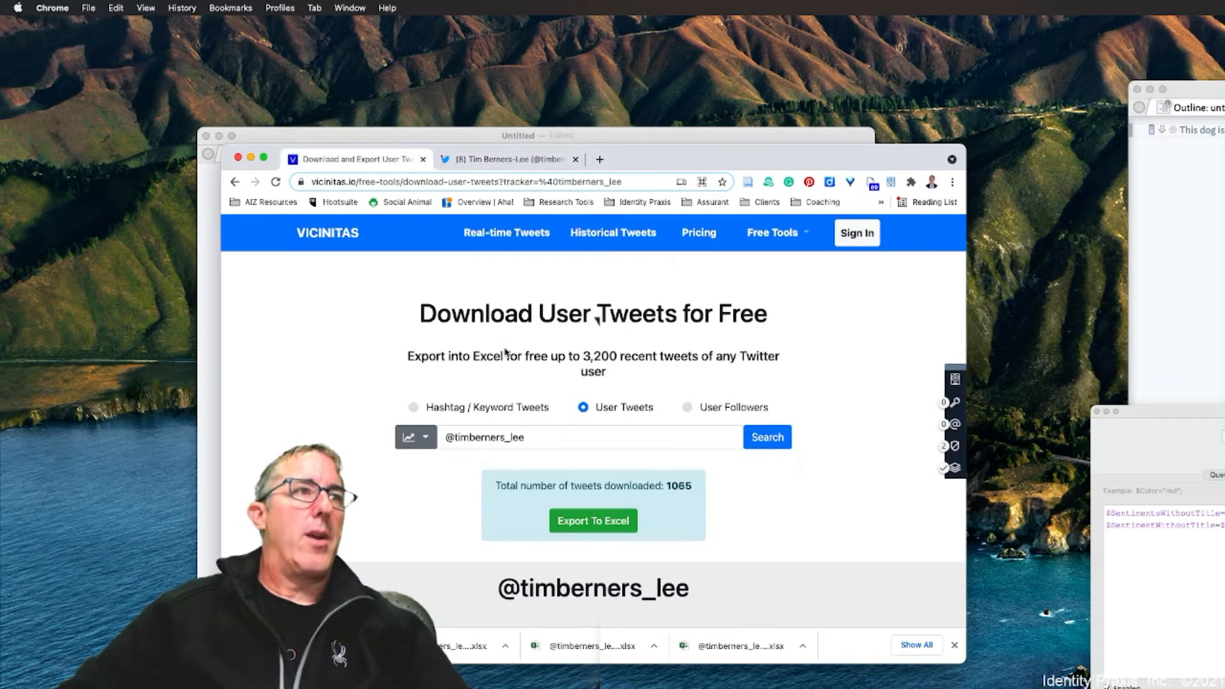
left_click(532, 435)
left_click_drag(532, 436, 434, 436)
key("super+v")
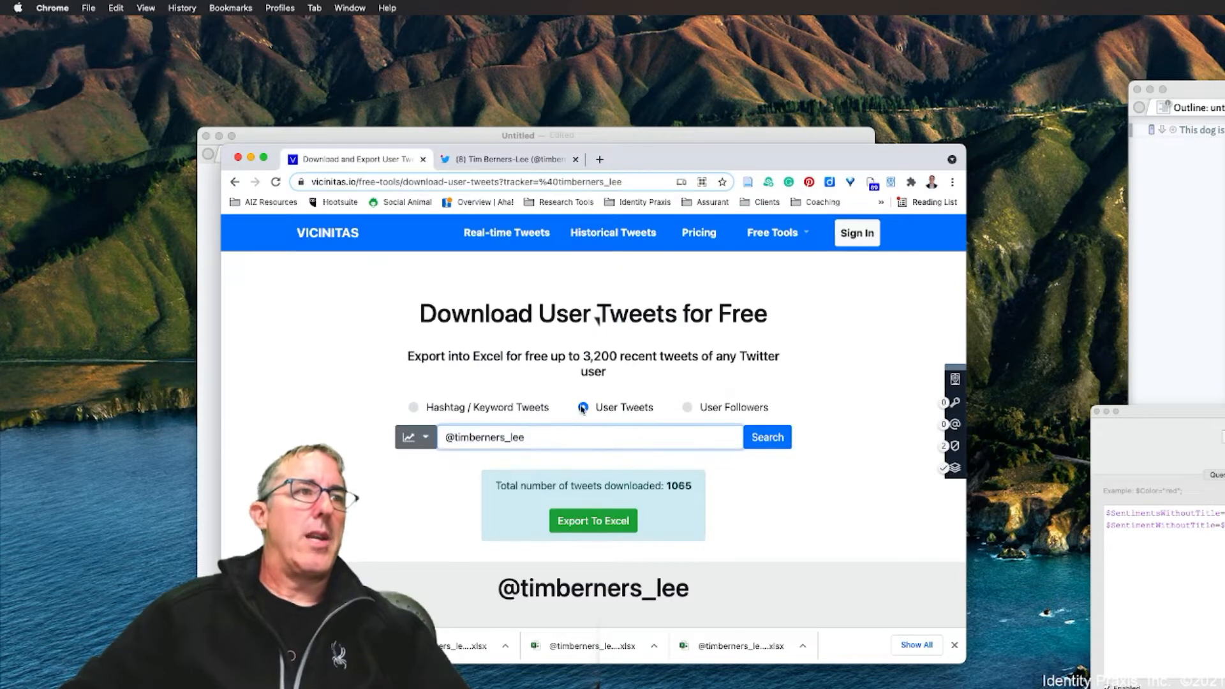
left_click(275, 182)
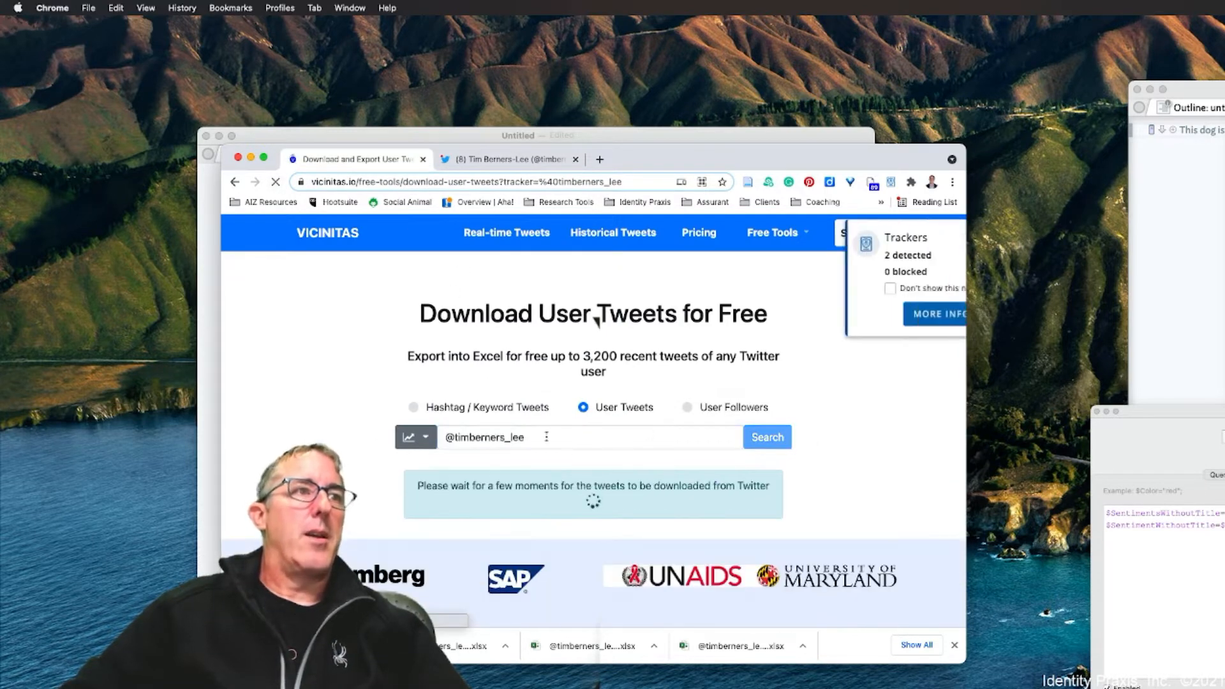
left_click_drag(525, 437, 442, 437)
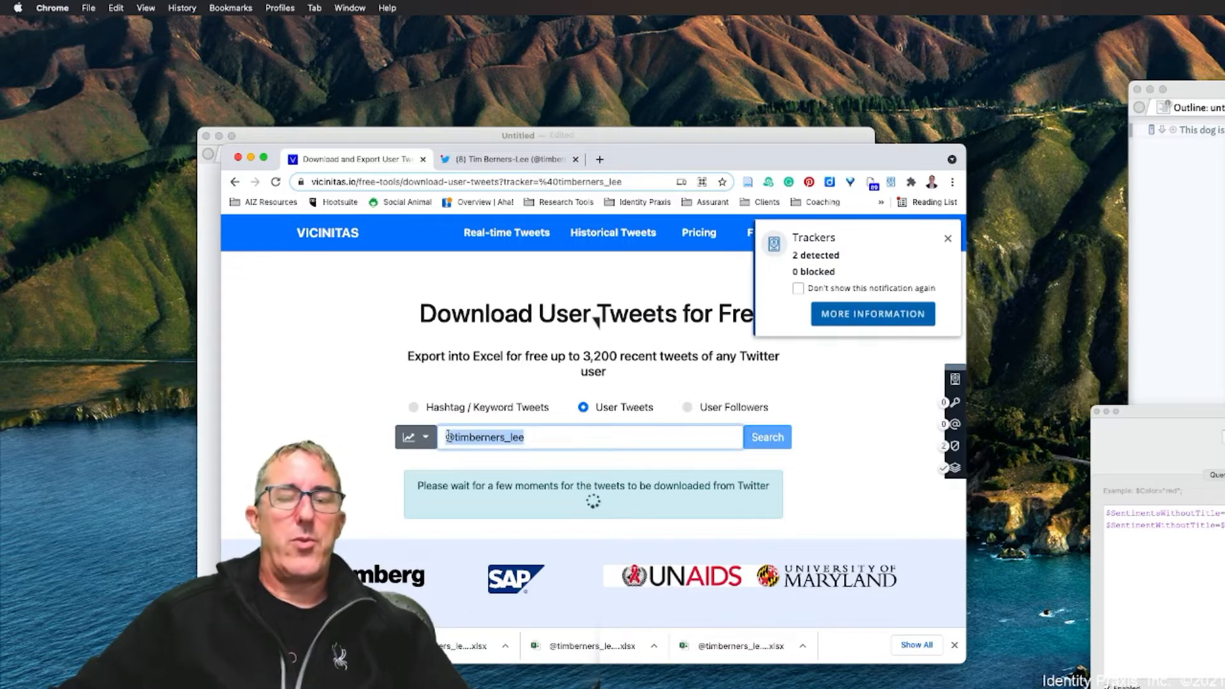
double_click(651, 169)
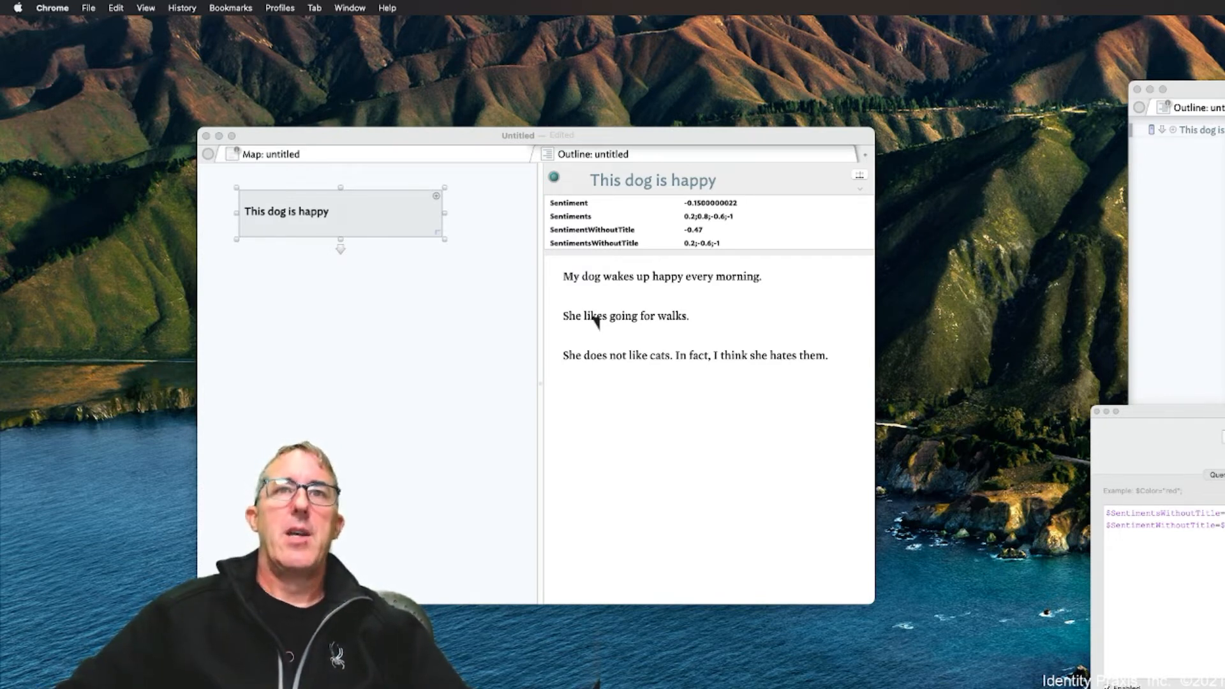
left_click_drag(1224, 147, 733, 182)
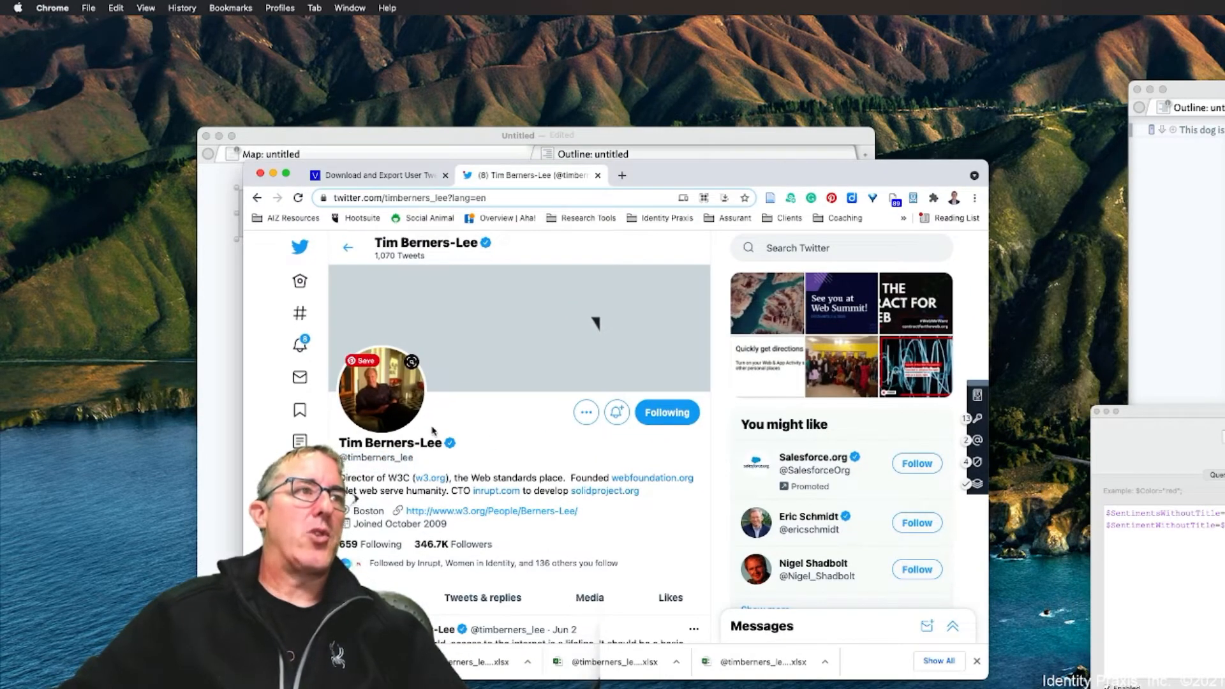
left_click_drag(421, 444, 339, 457)
left_click(408, 462)
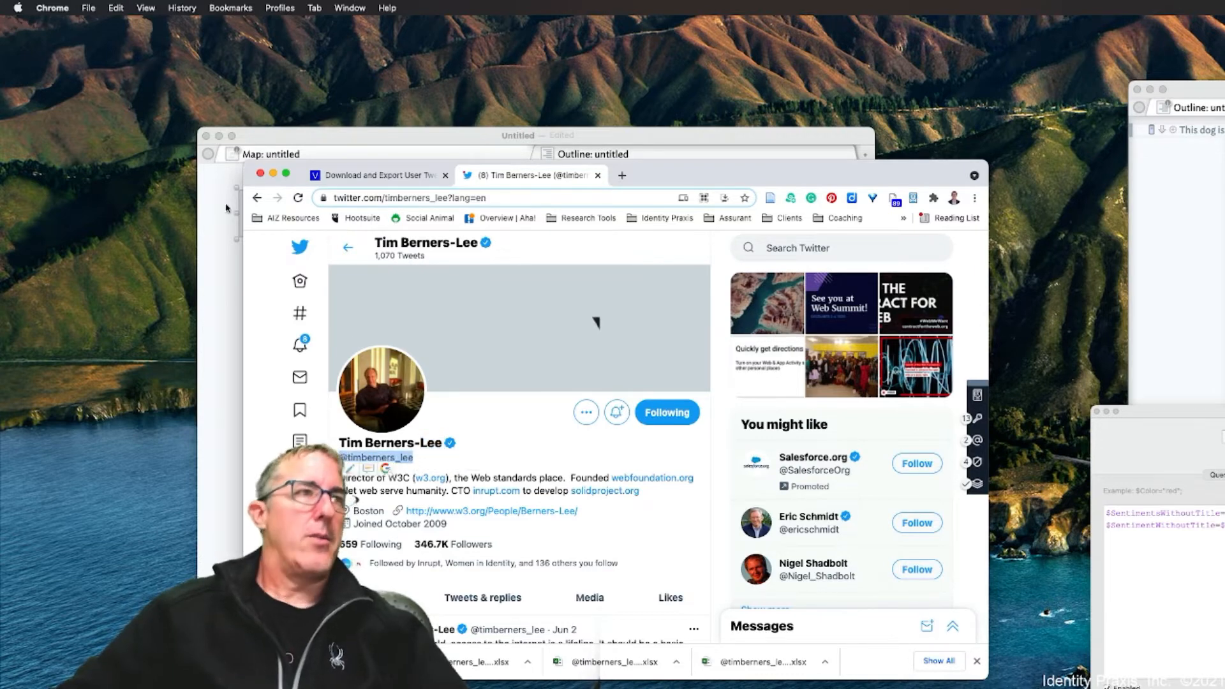
left_click(375, 173)
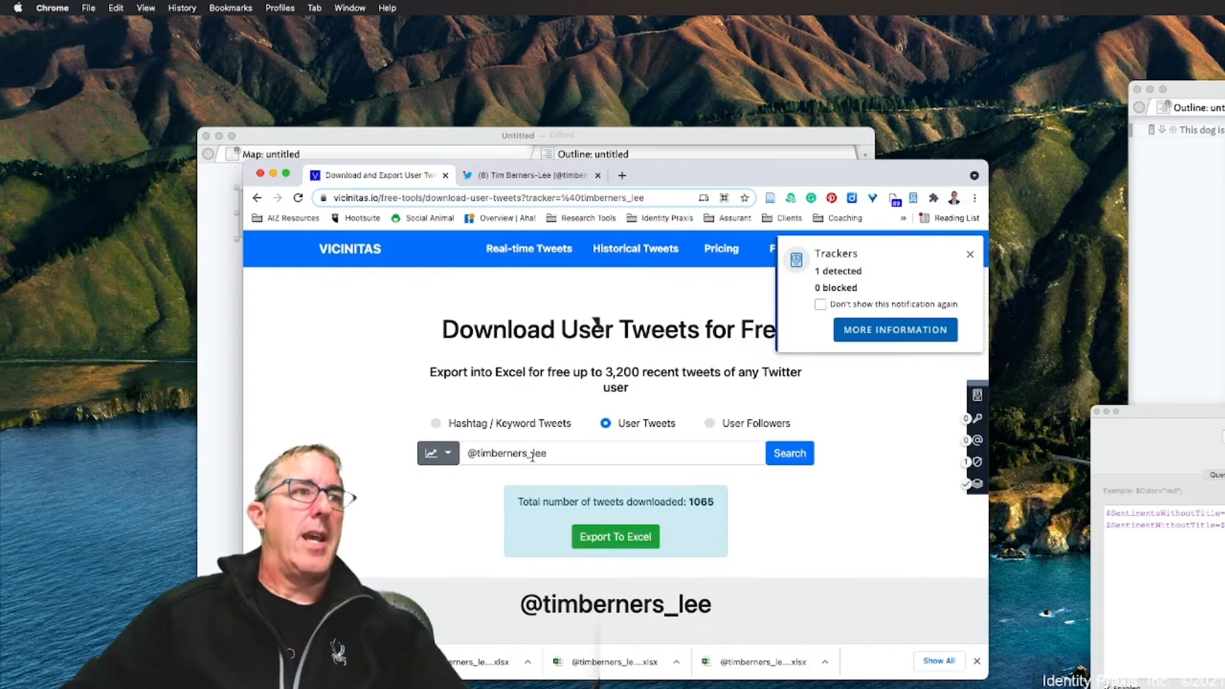
left_click_drag(535, 455, 462, 455)
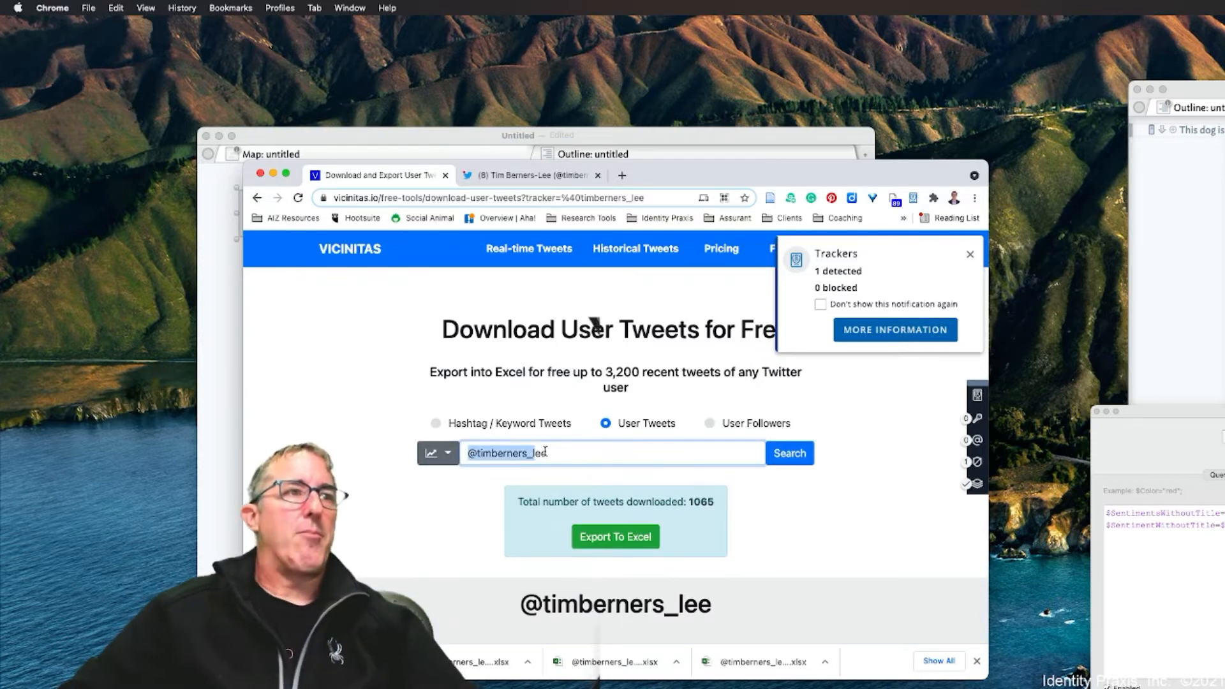
left_click(628, 543)
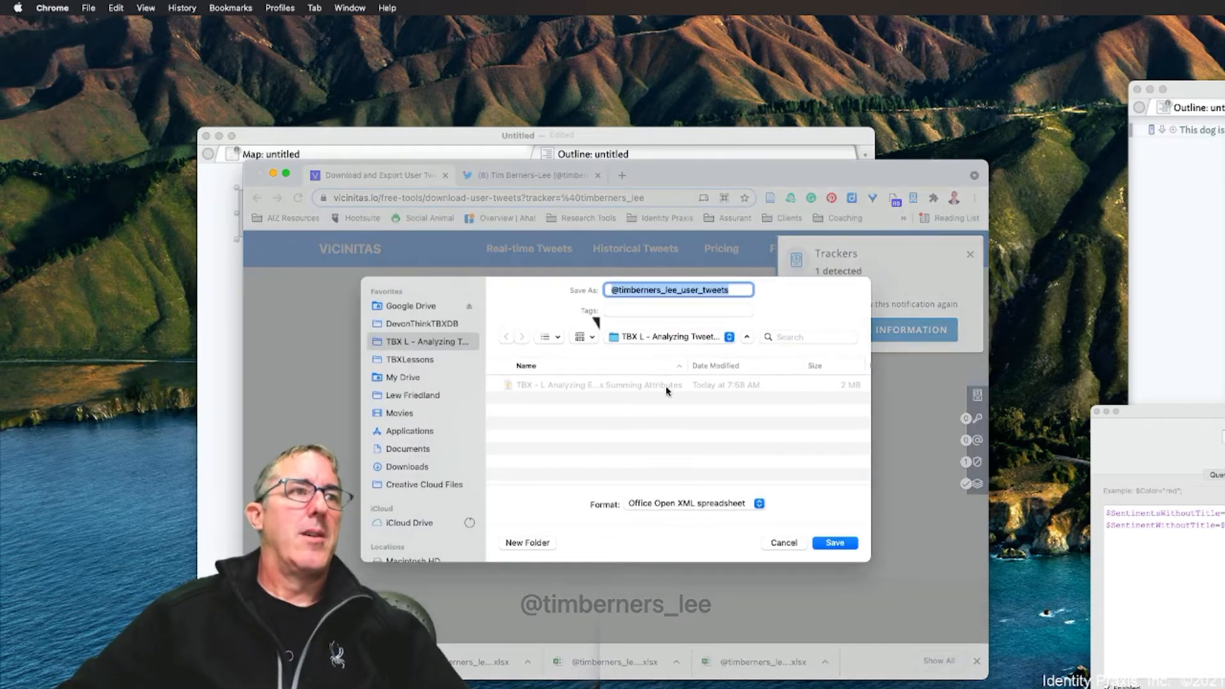
left_click(835, 543)
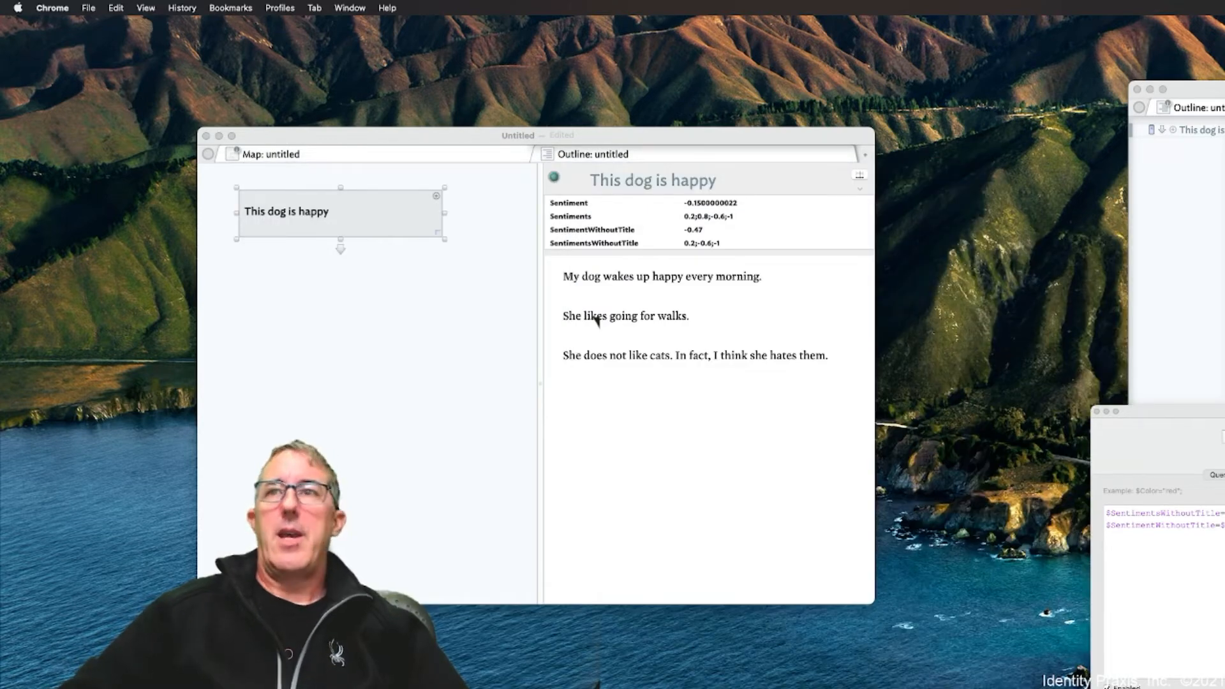
key("super+Tab")
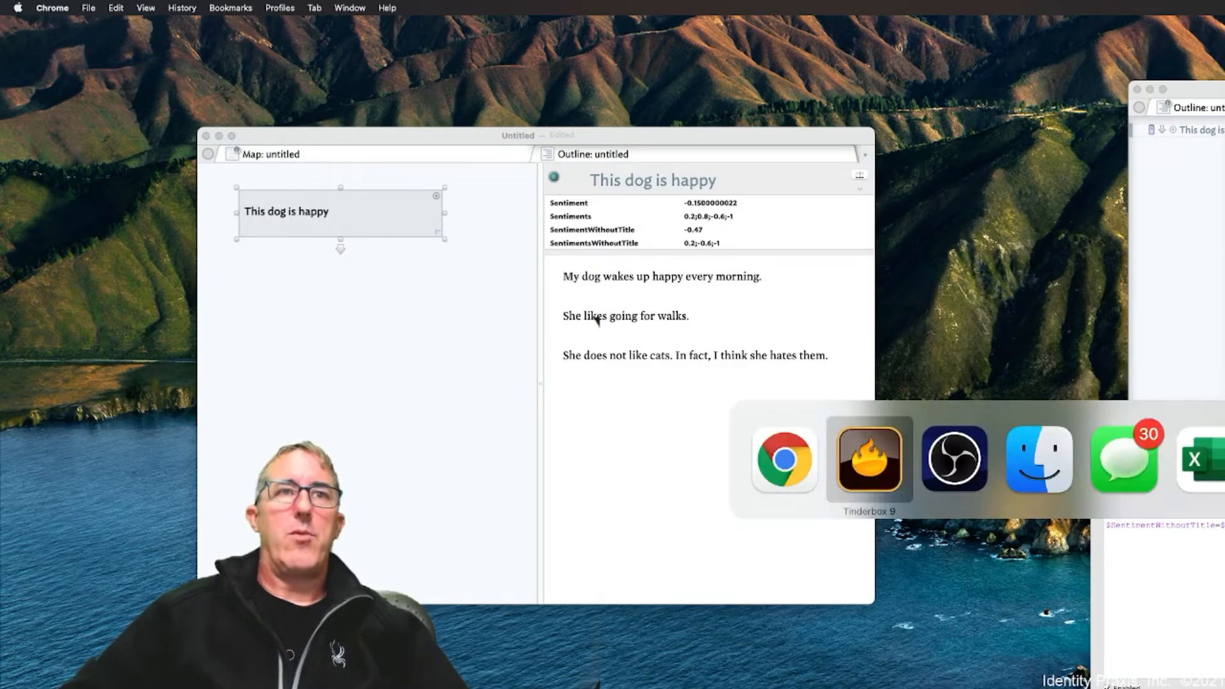
key("super+Tab")
key("super+Tab")
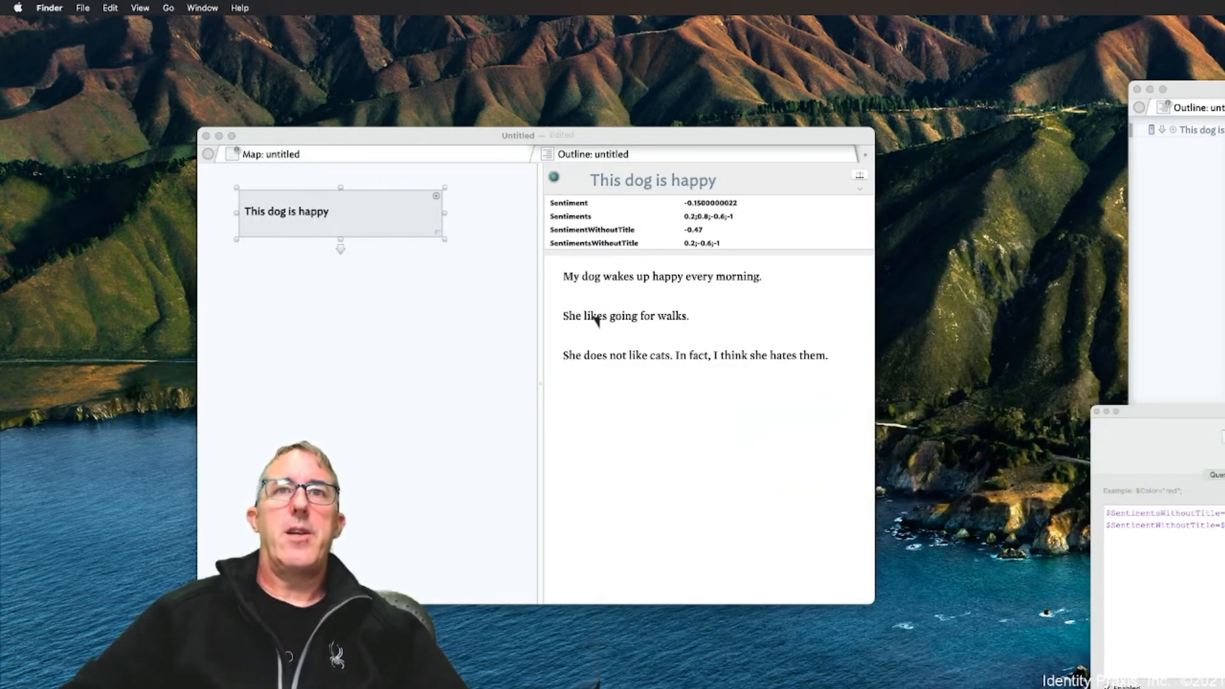
key("Up")
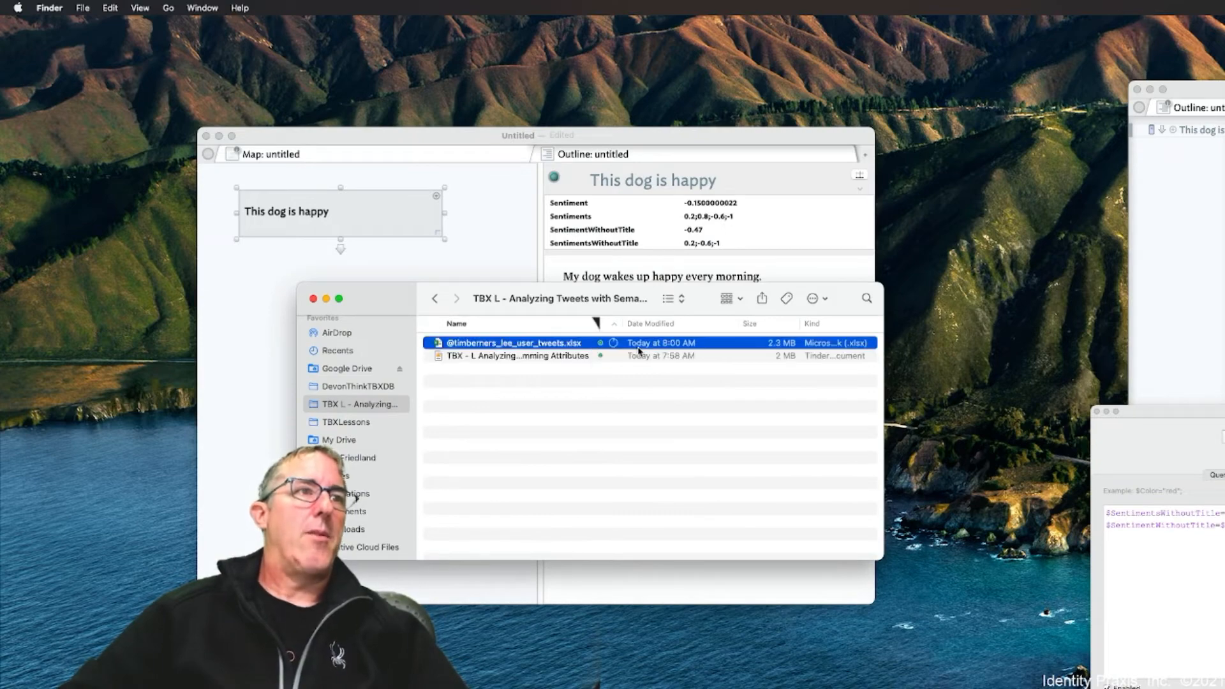
double_click(560, 345)
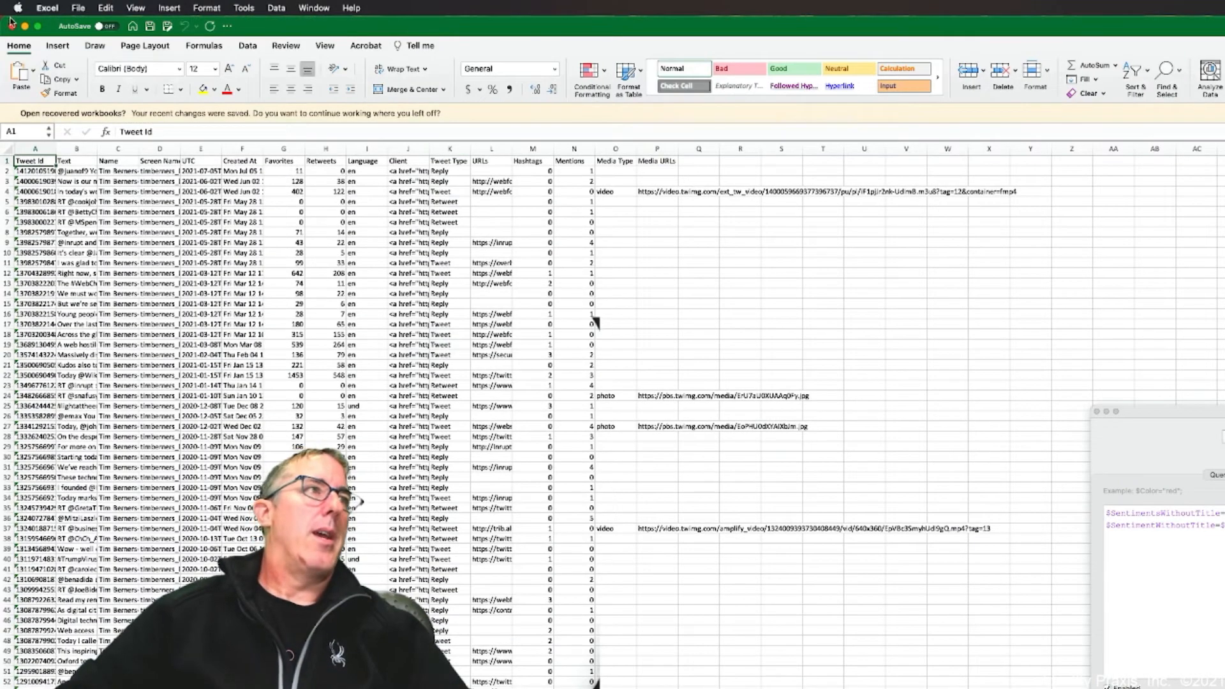
Reposition and shrink the Excel window so the tweets workbook fits within the visible screen area
left_click_drag(9, 23, 72, 39)
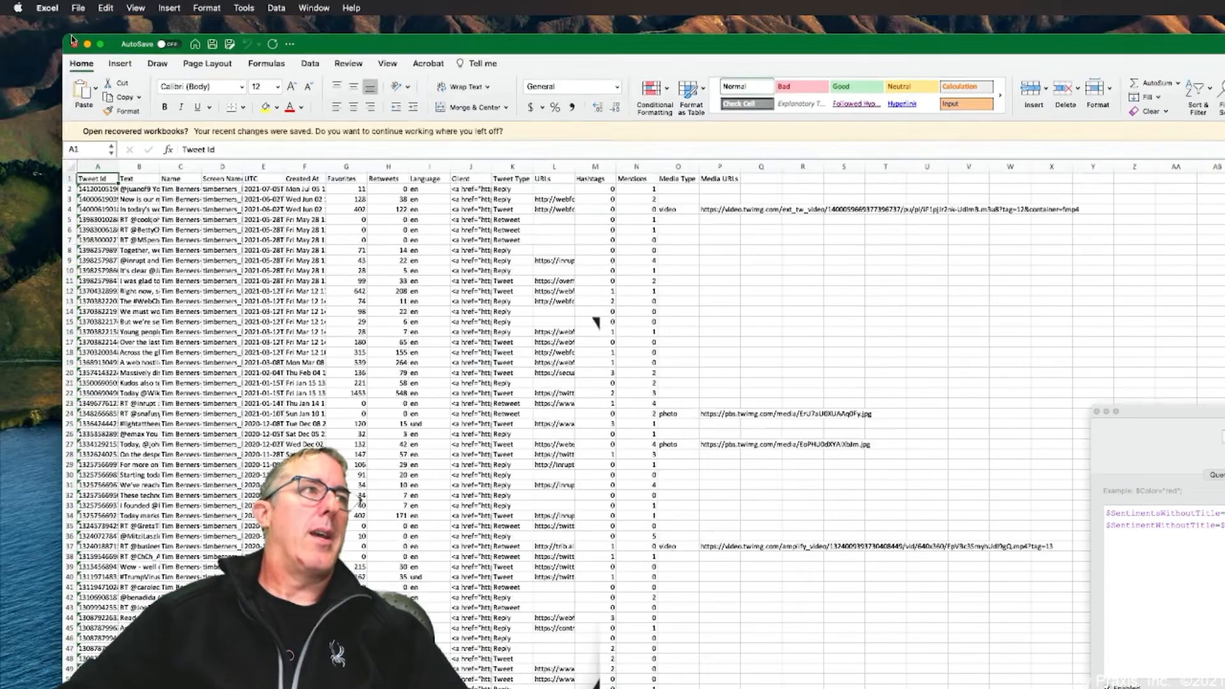
left_click(74, 44)
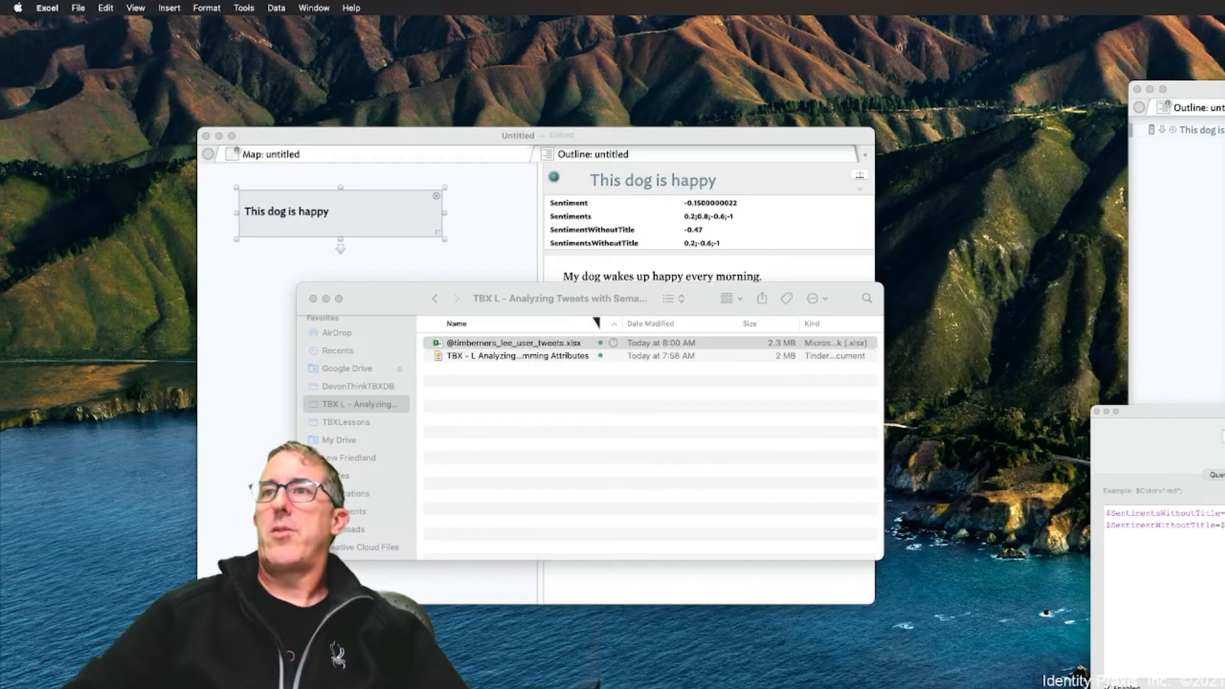
left_click_drag(1224, 127, 1224, 255)
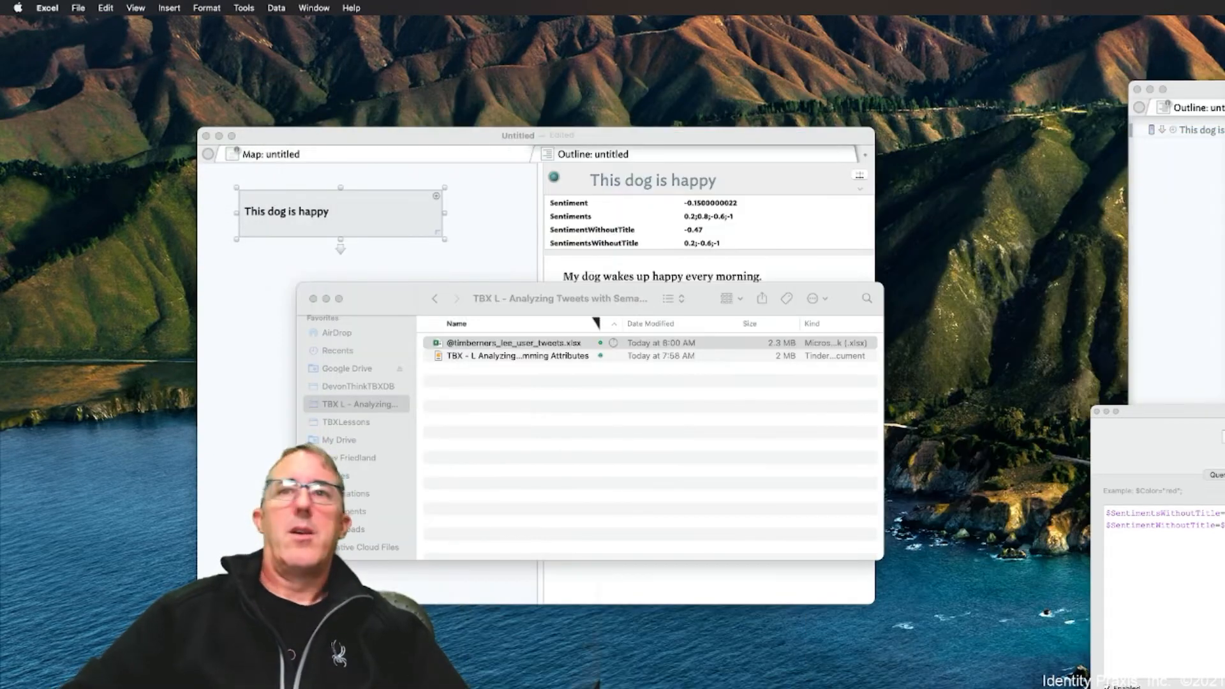
left_click_drag(855, 110, 702, 1)
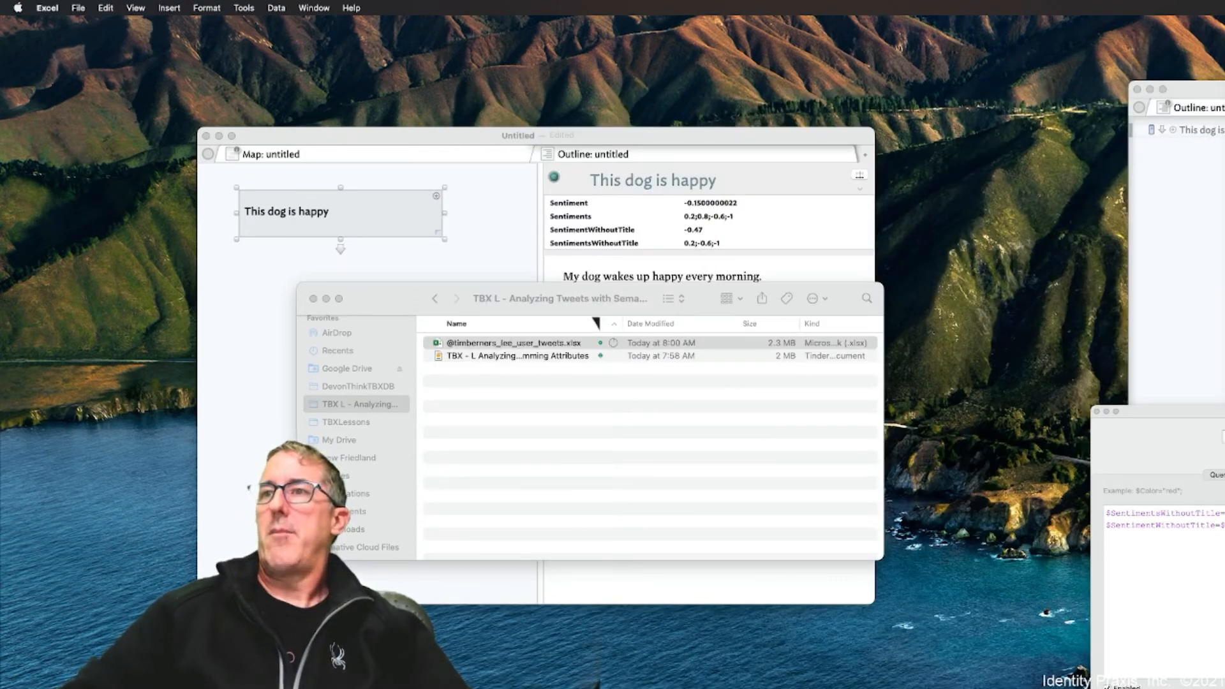
left_click_drag(1224, 155, 1175, 155)
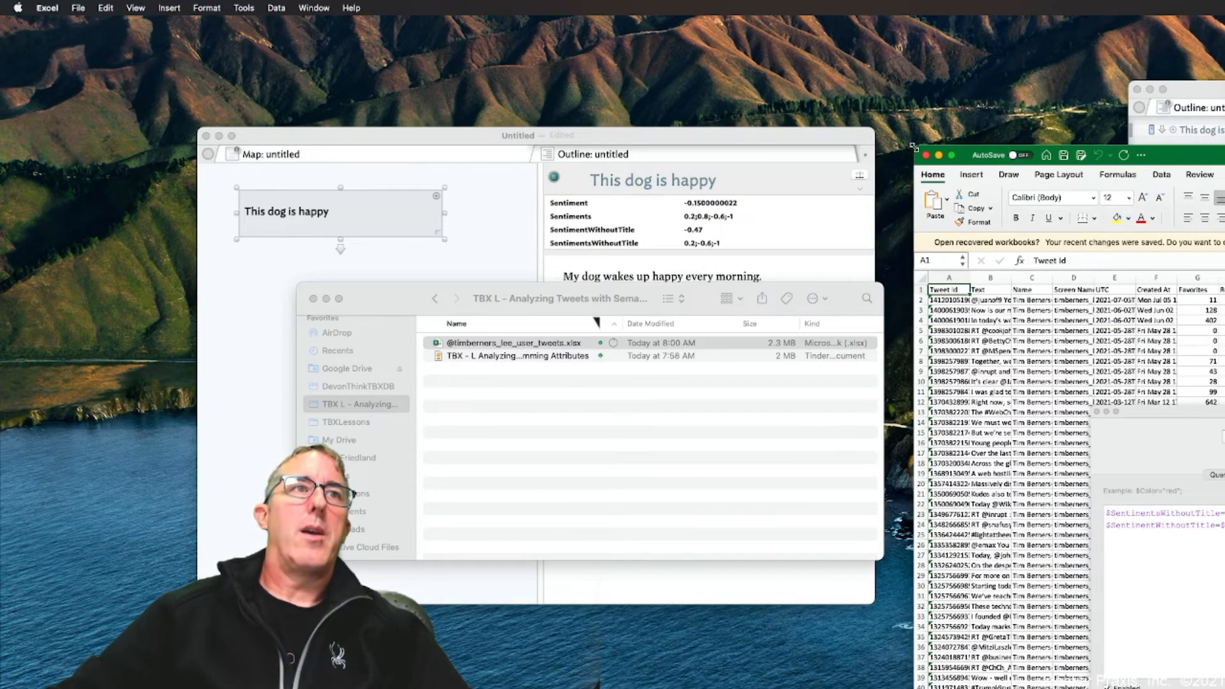
left_click_drag(1198, 231, 1224, 239)
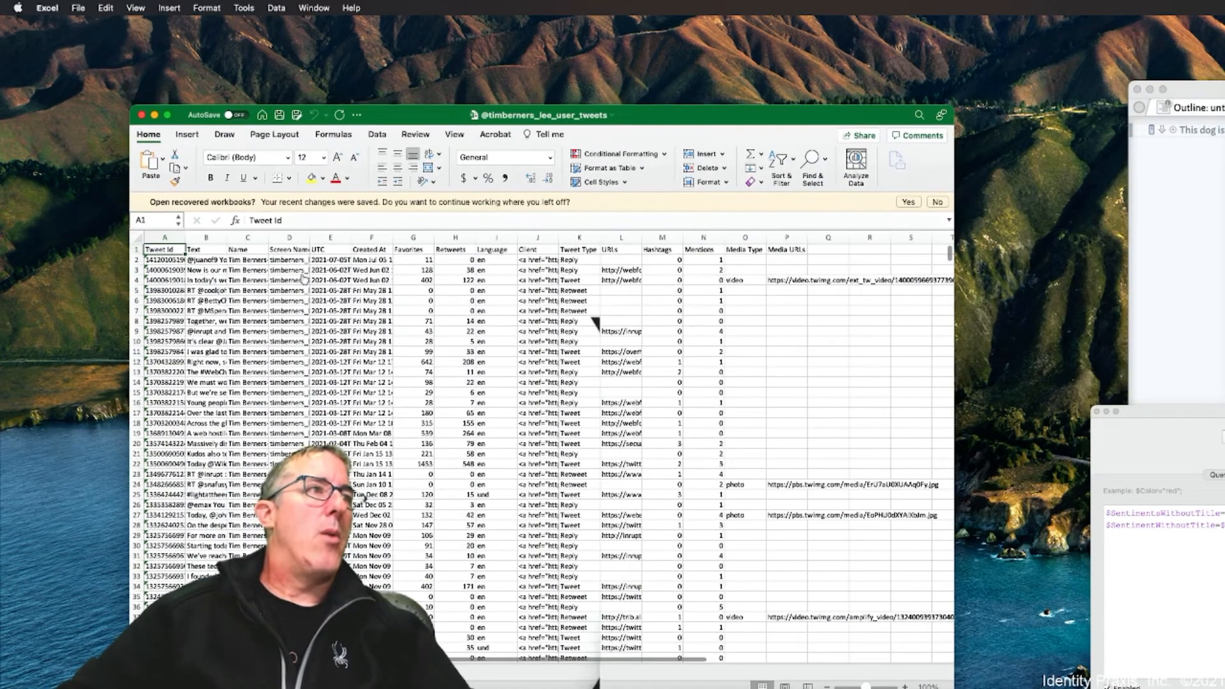
left_click(277, 281)
key("super+Tab")
left_click(96, 9)
left_click(96, 9)
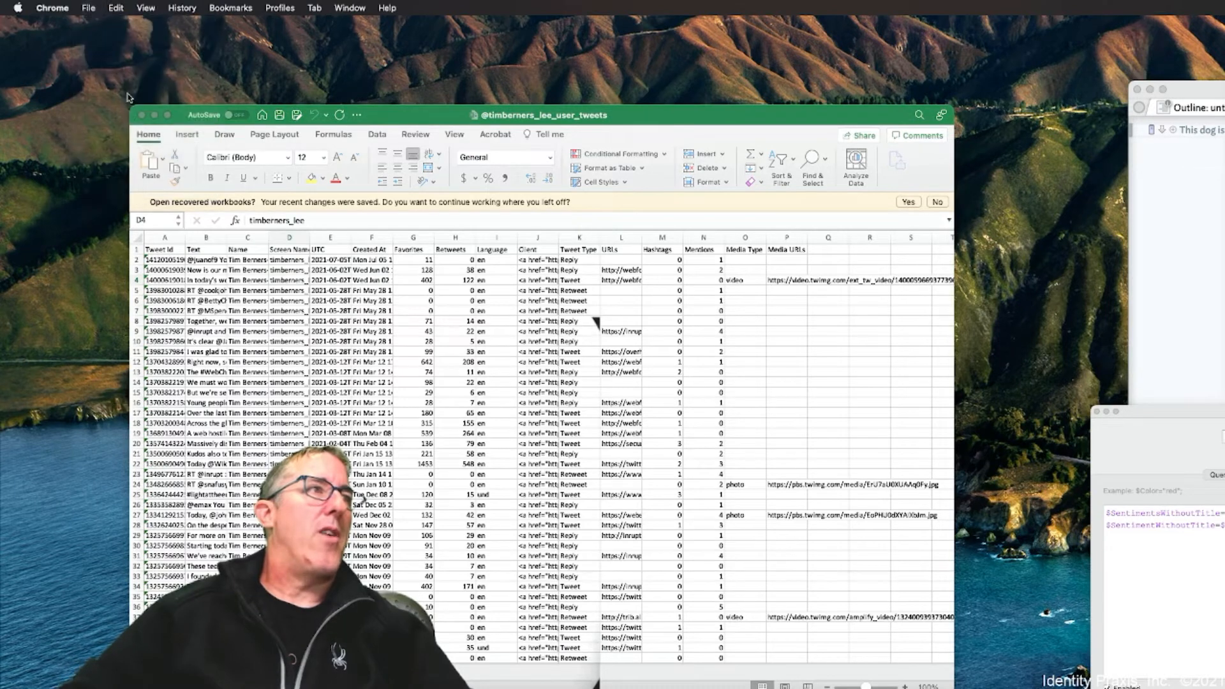
left_click(96, 9)
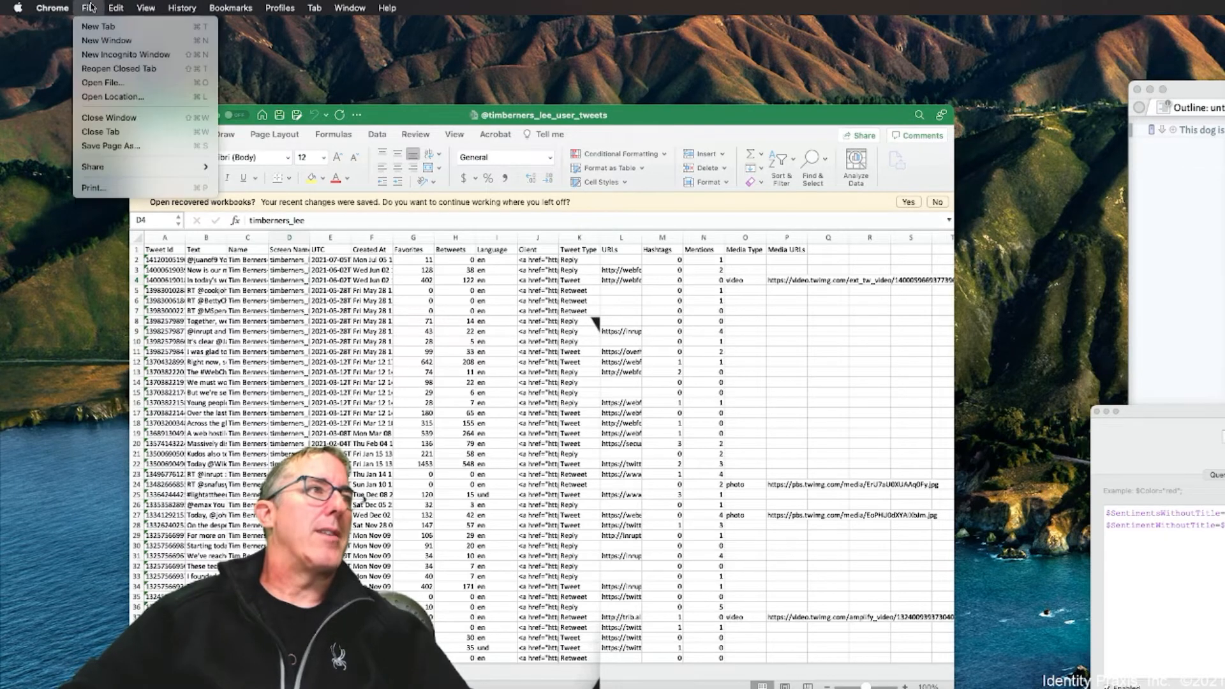
Save the tweets workbook in the same folder as a CSV UTF-8 (Comma delimited) file
left_click(424, 114)
left_click(78, 7)
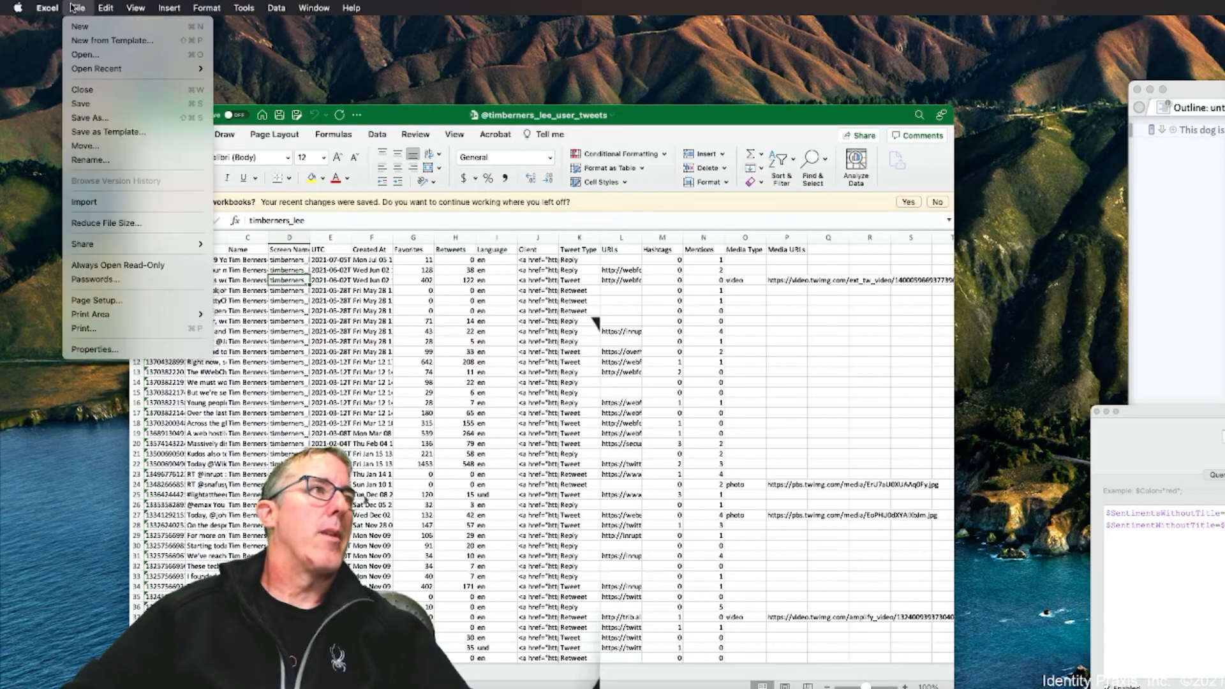
left_click(95, 118)
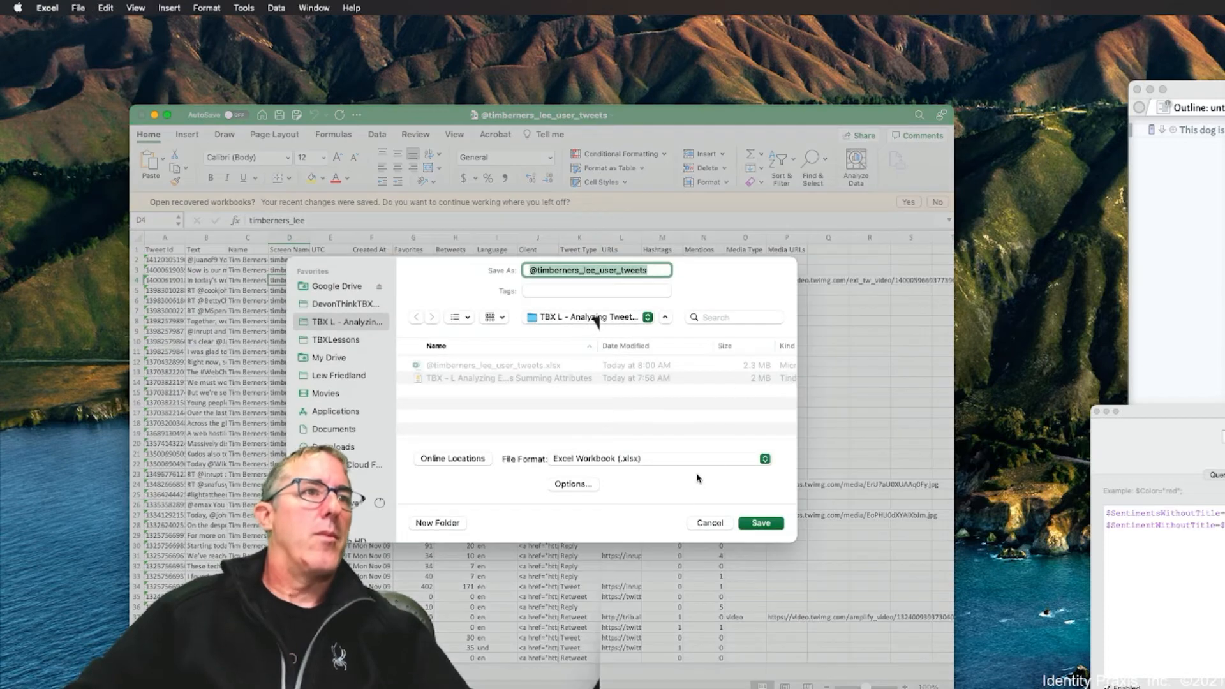
left_click(702, 460)
left_click(712, 512)
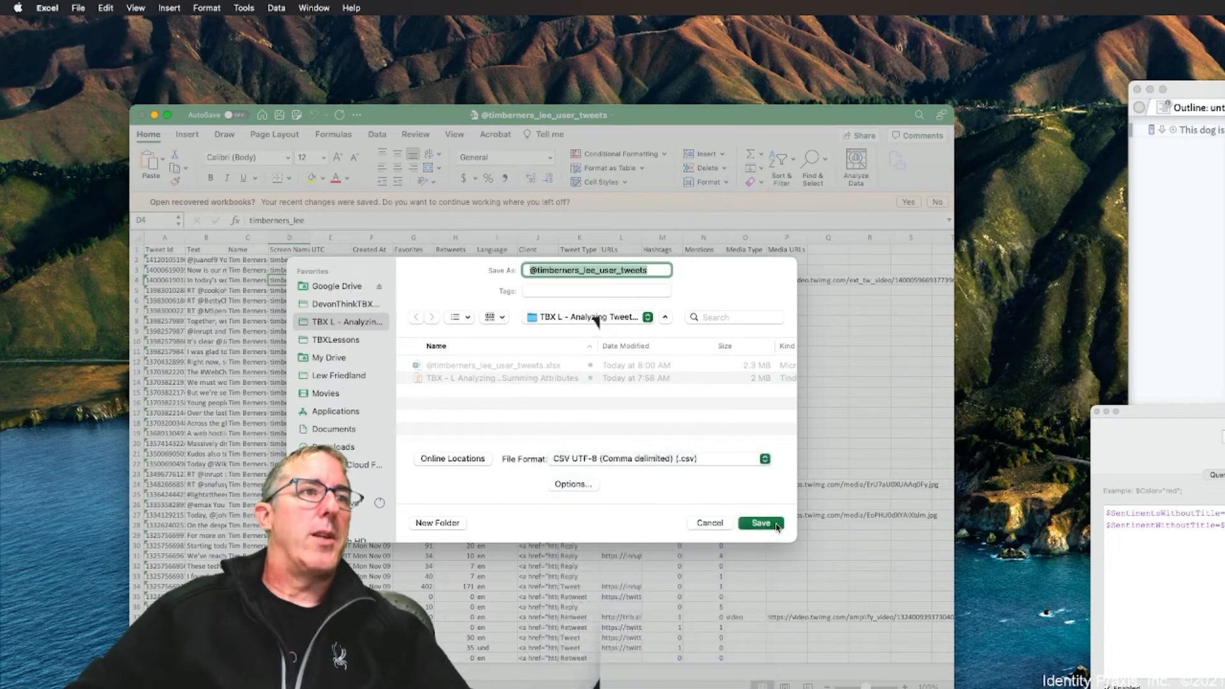
left_click(777, 524)
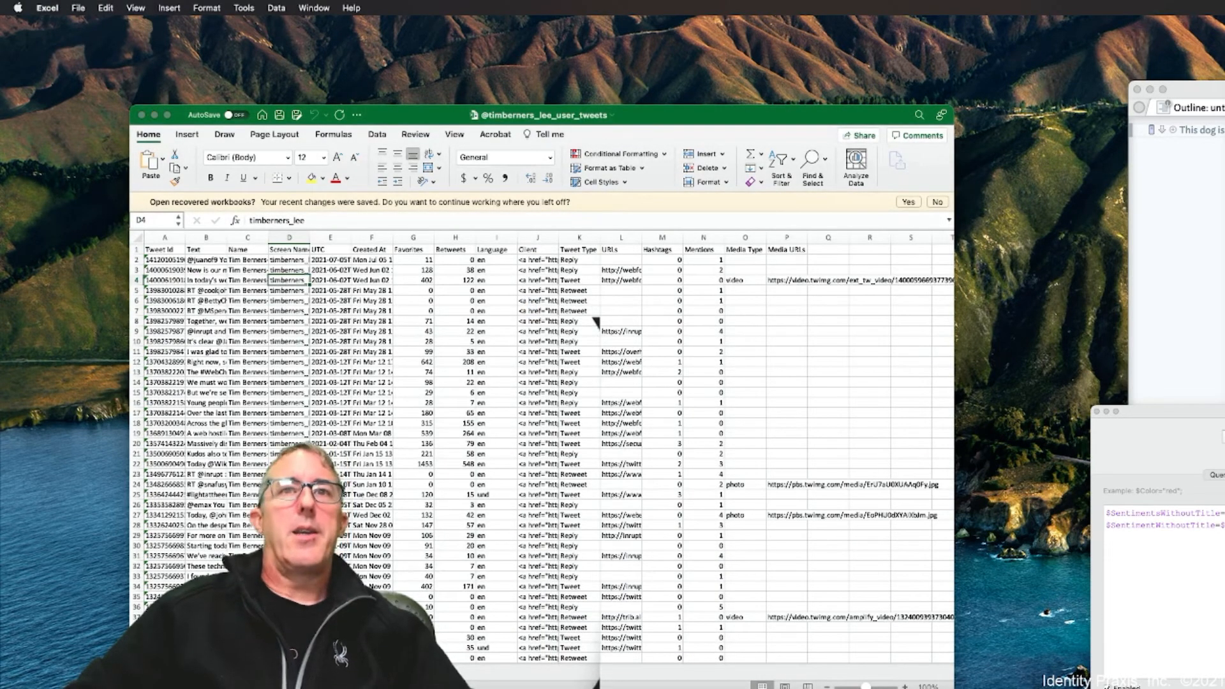
Highlight the header row of the tweets sheet, then close the workbook and save the changes to the CSV file
left_click_drag(352, 257, 353, 258)
left_click_drag(326, 299, 317, 287)
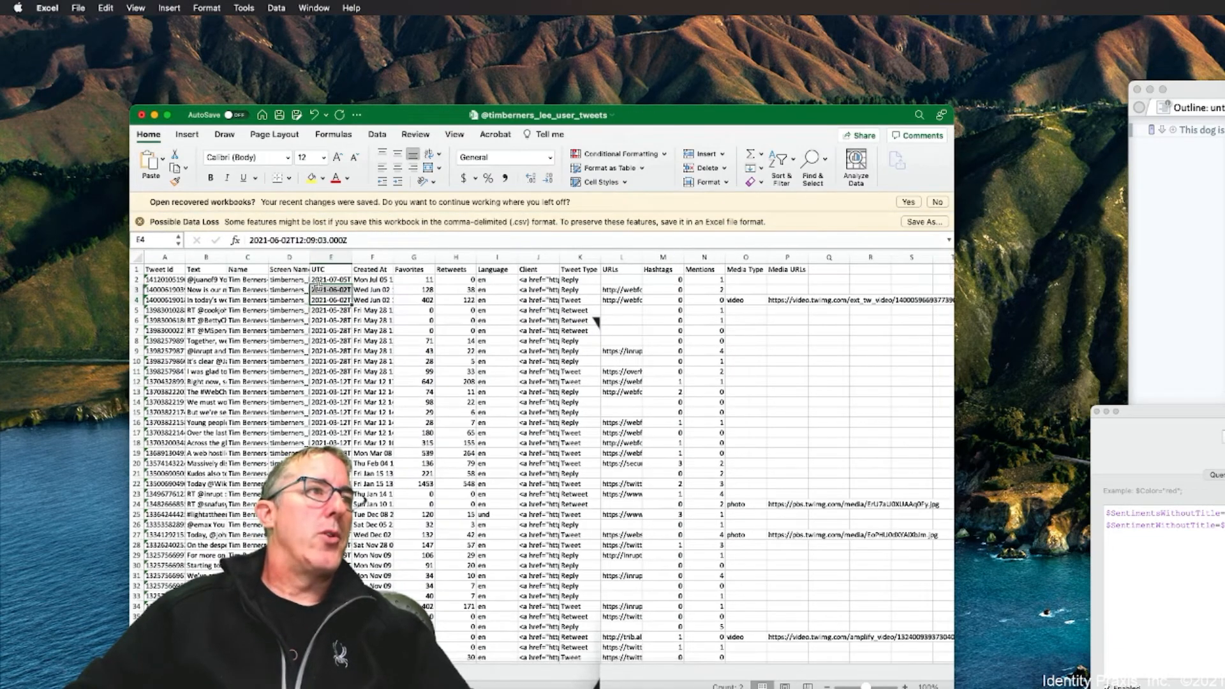
left_click(136, 270)
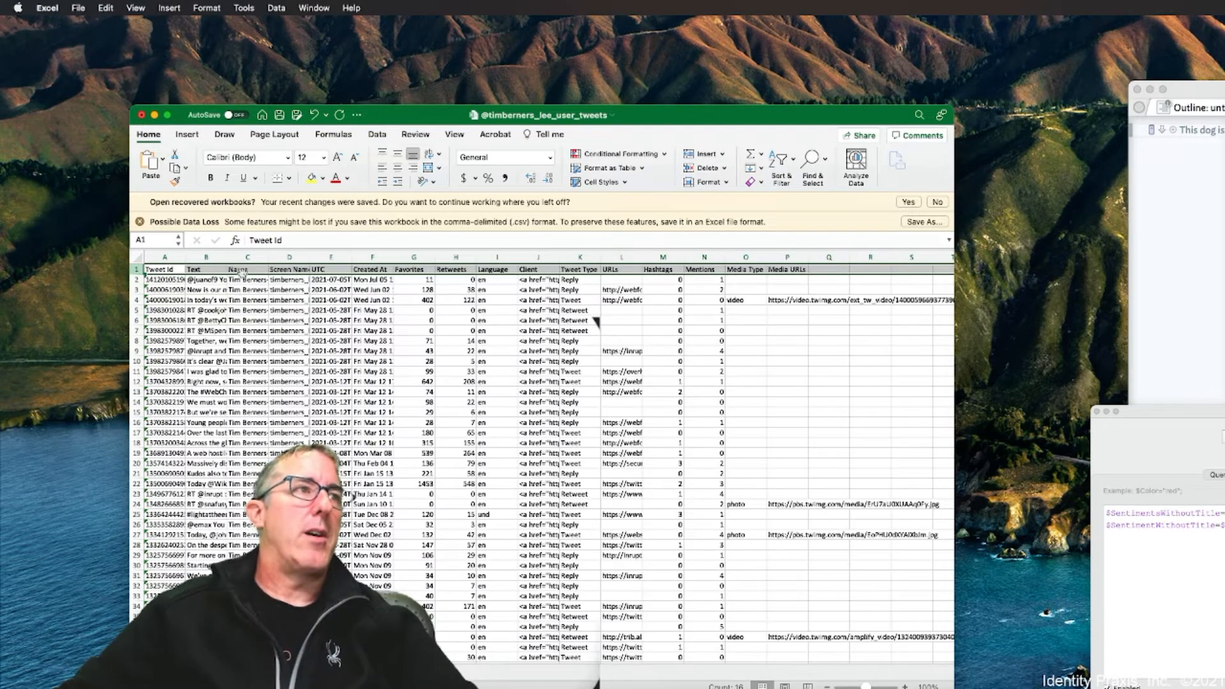
left_click(141, 114)
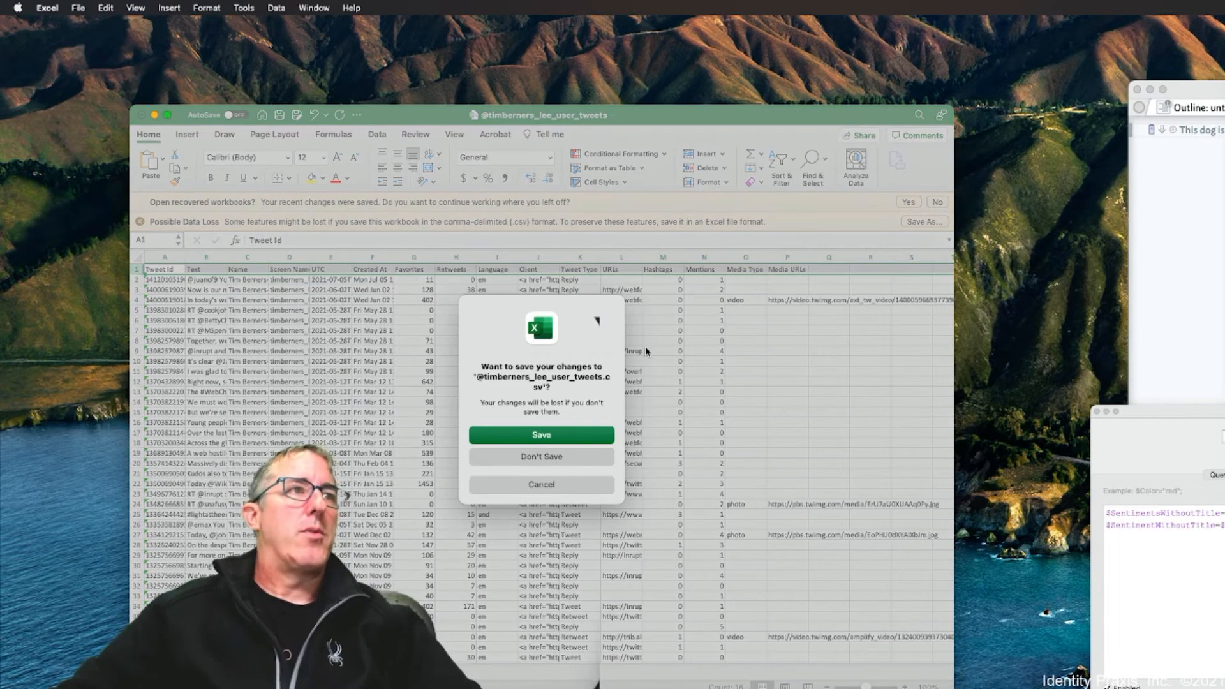
left_click(569, 435)
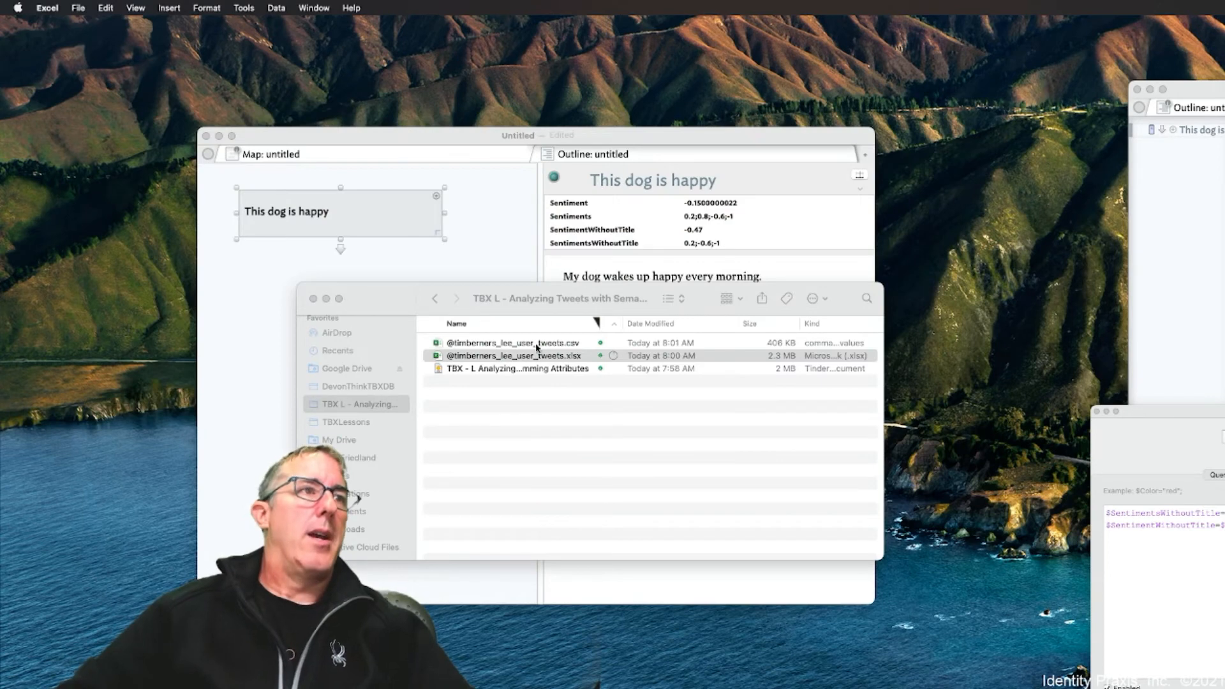
left_click_drag(554, 346, 364, 276)
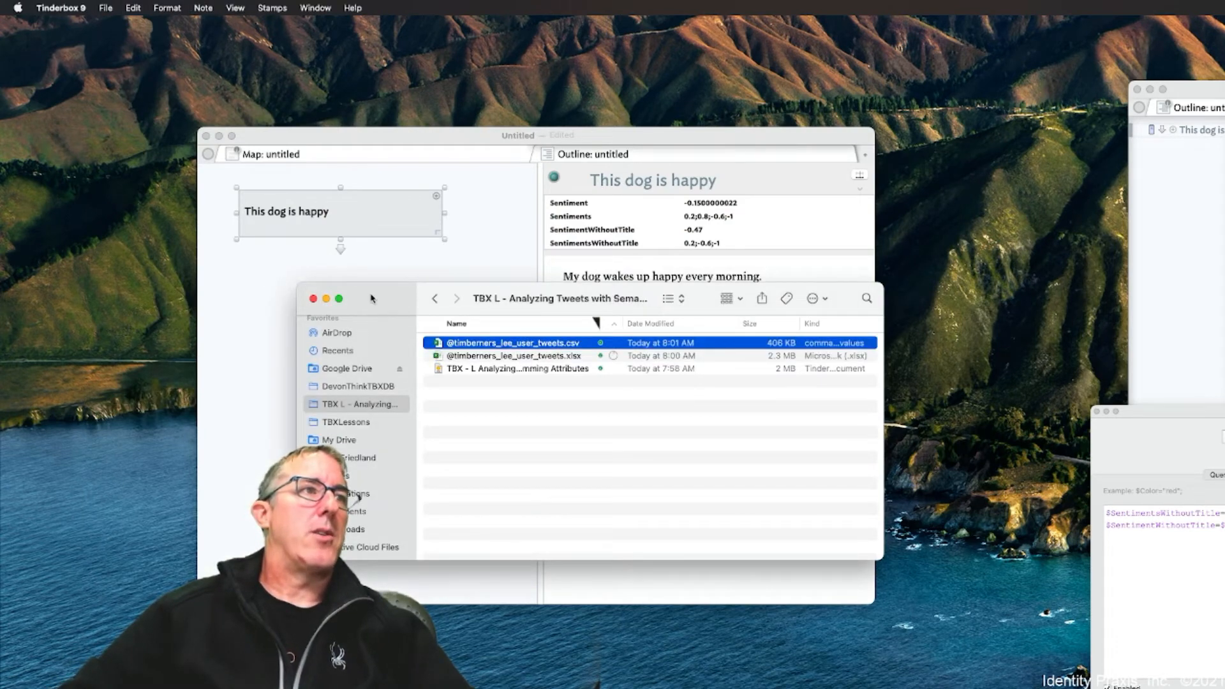
left_click(438, 353)
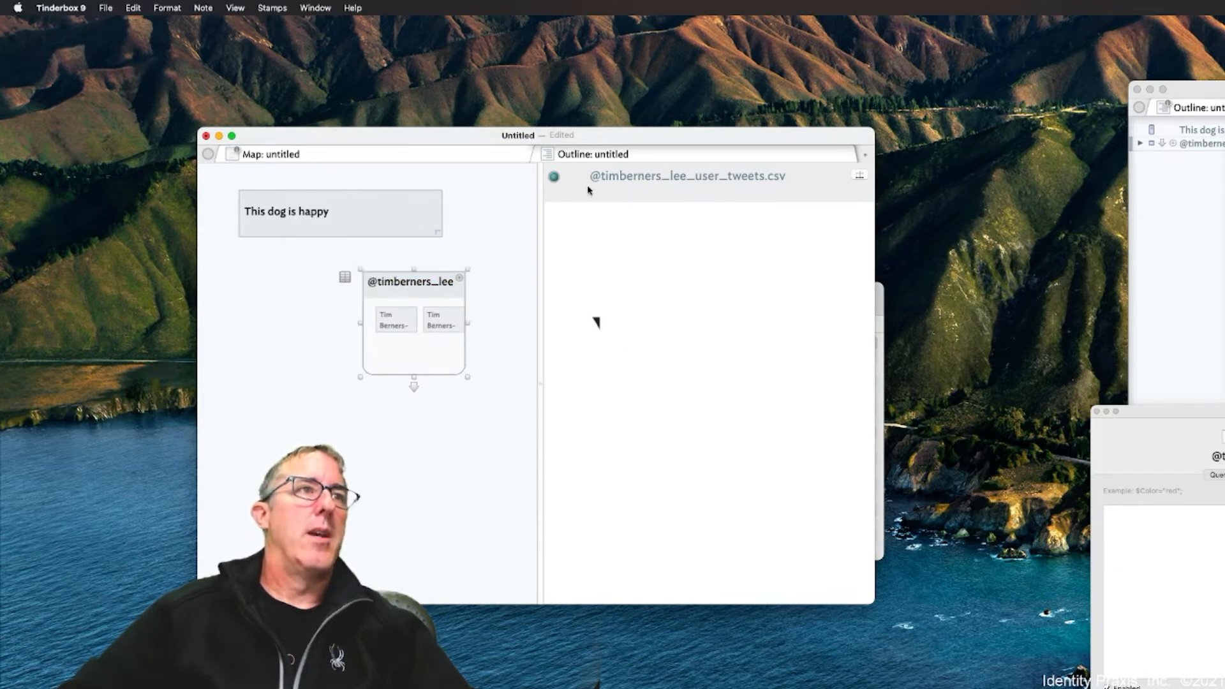
left_click(593, 155)
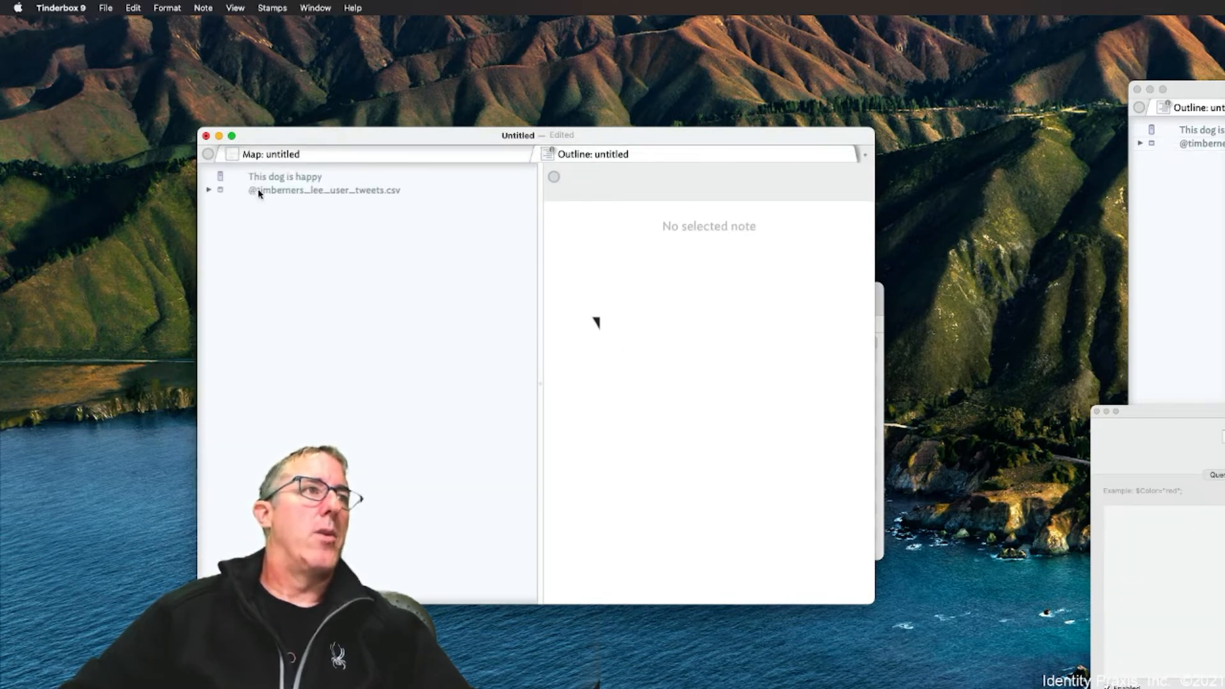
left_click(259, 191)
left_click(208, 190)
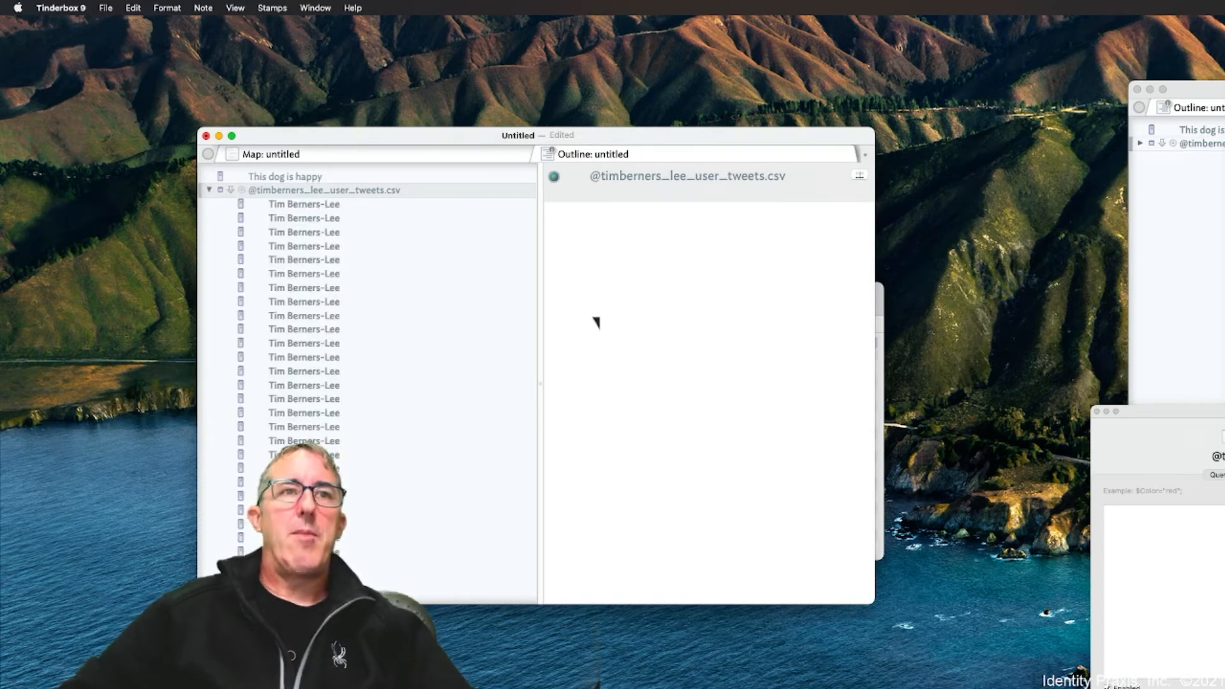
Place the Document Inspector's stamp settings beside the outline, select the first tweet note, and create a stamp named Change Name
left_click(1223, 438)
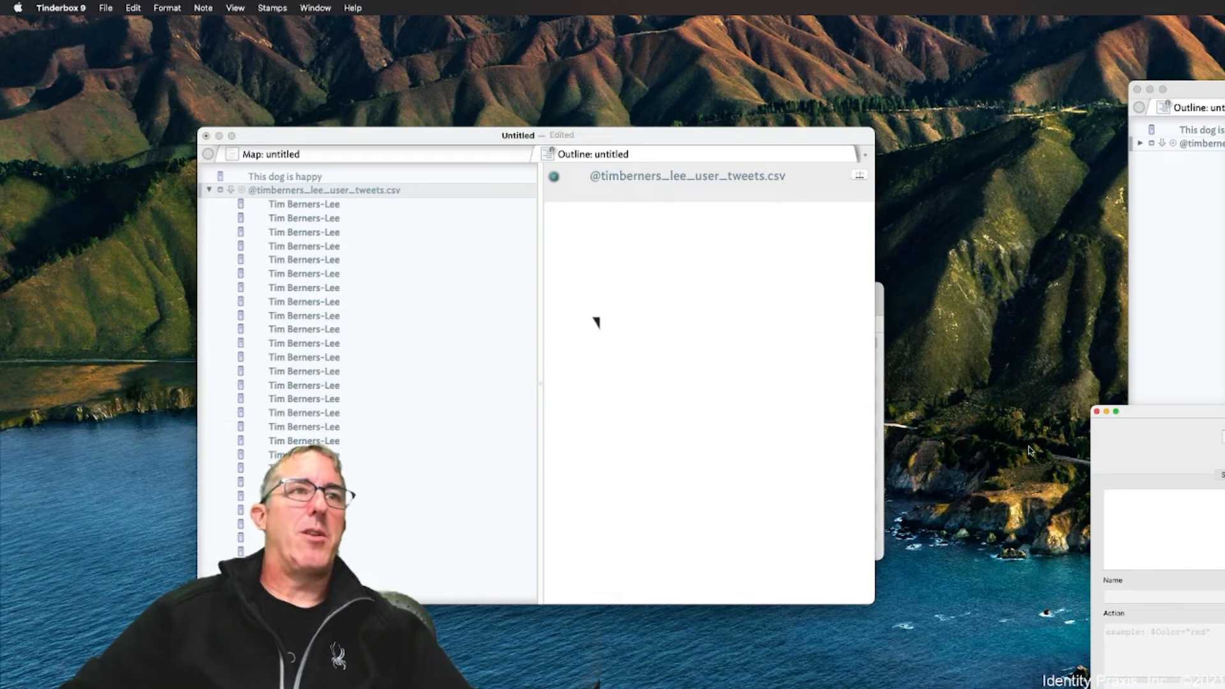
left_click_drag(1149, 411, 658, 391)
left_click(309, 217)
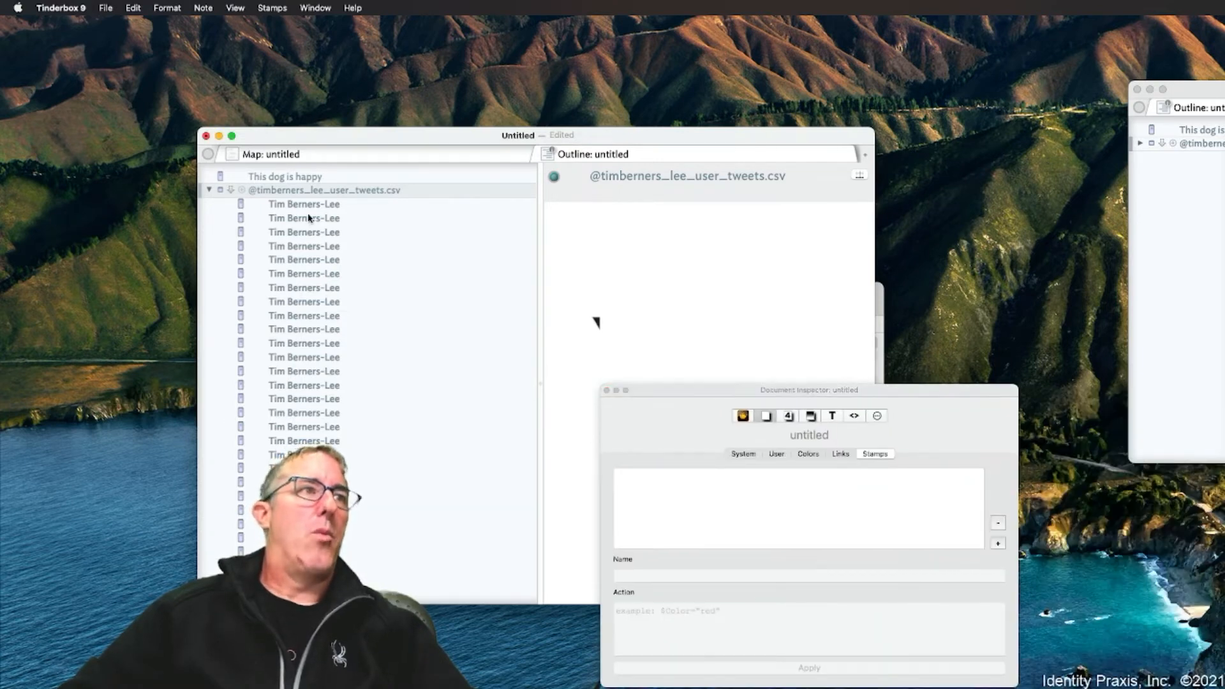
left_click(319, 203)
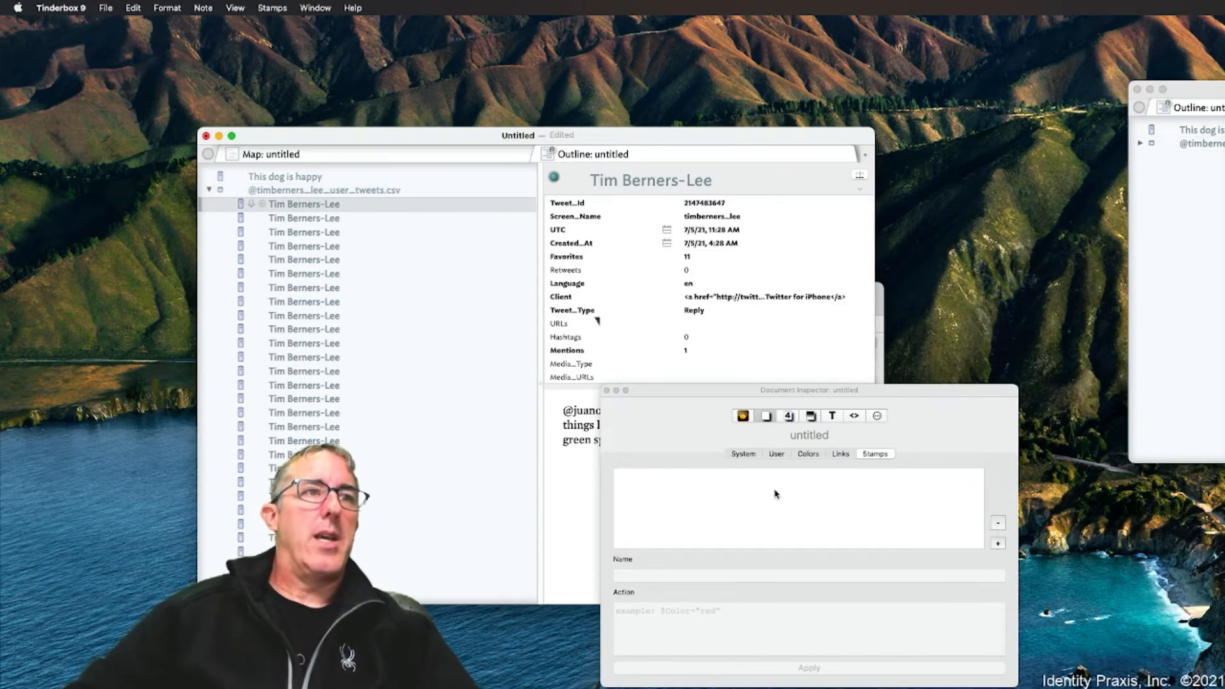
left_click(995, 545)
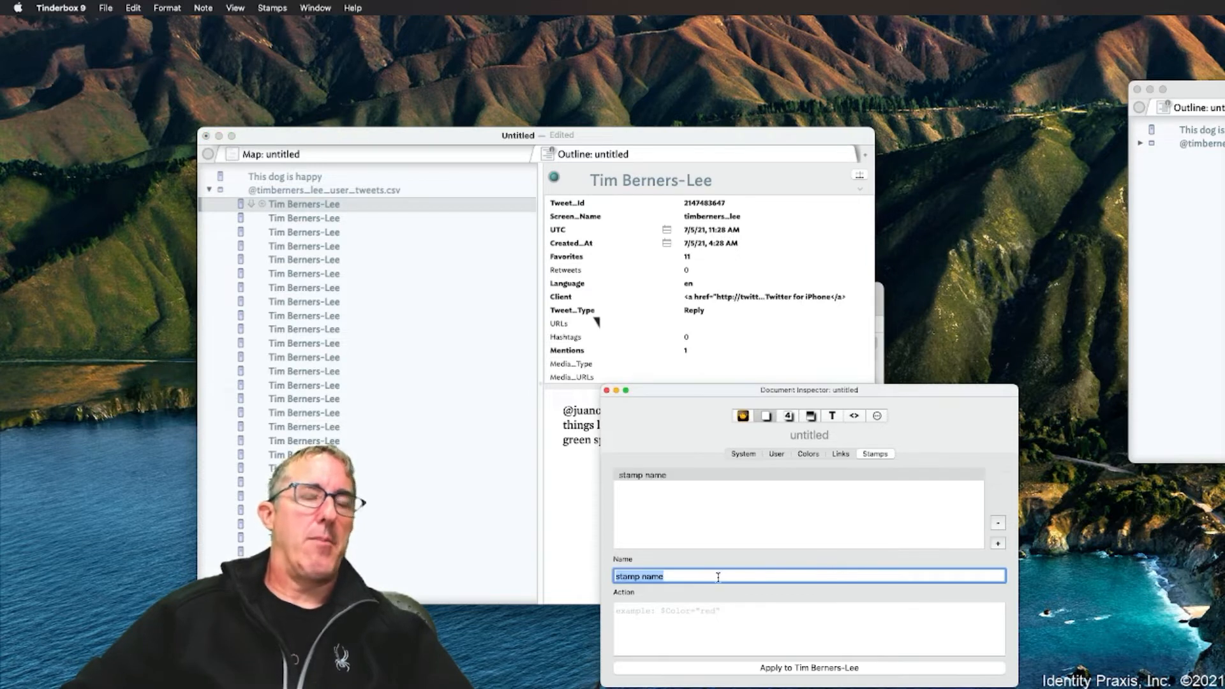
type("Change Nam")
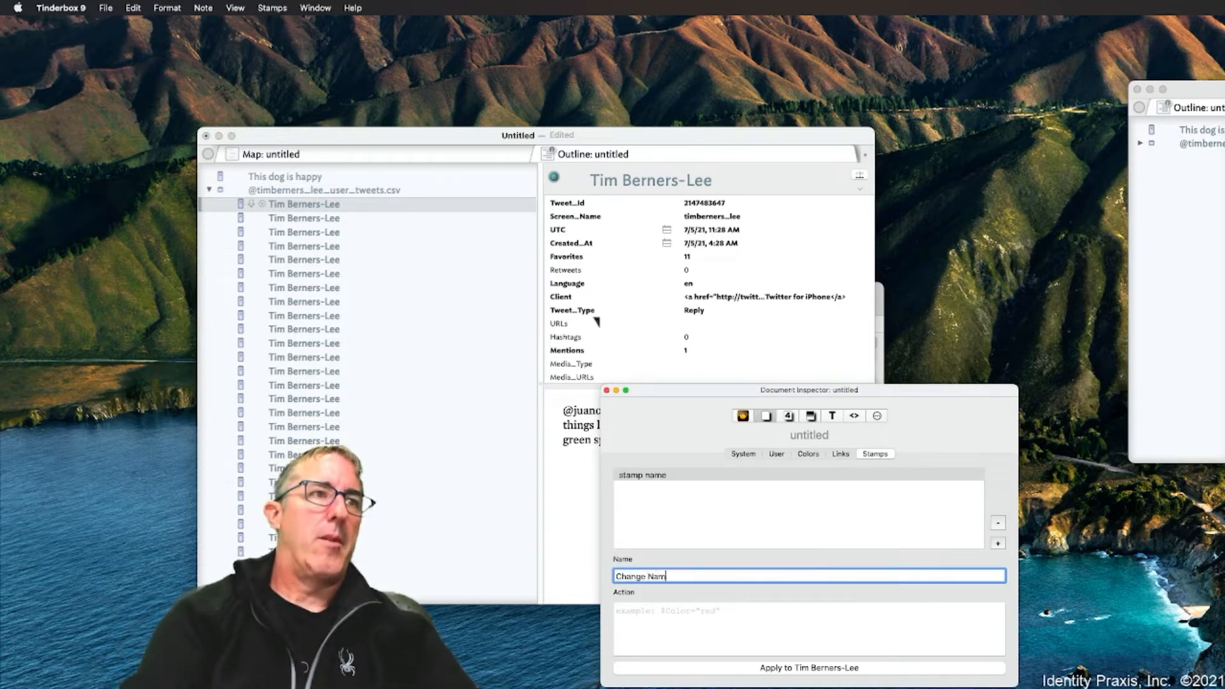
type("e")
key("Tab")
Set the Change Name stamp's action to $Name=$Text.words(5); so notes take the first five words of their text
type("$")
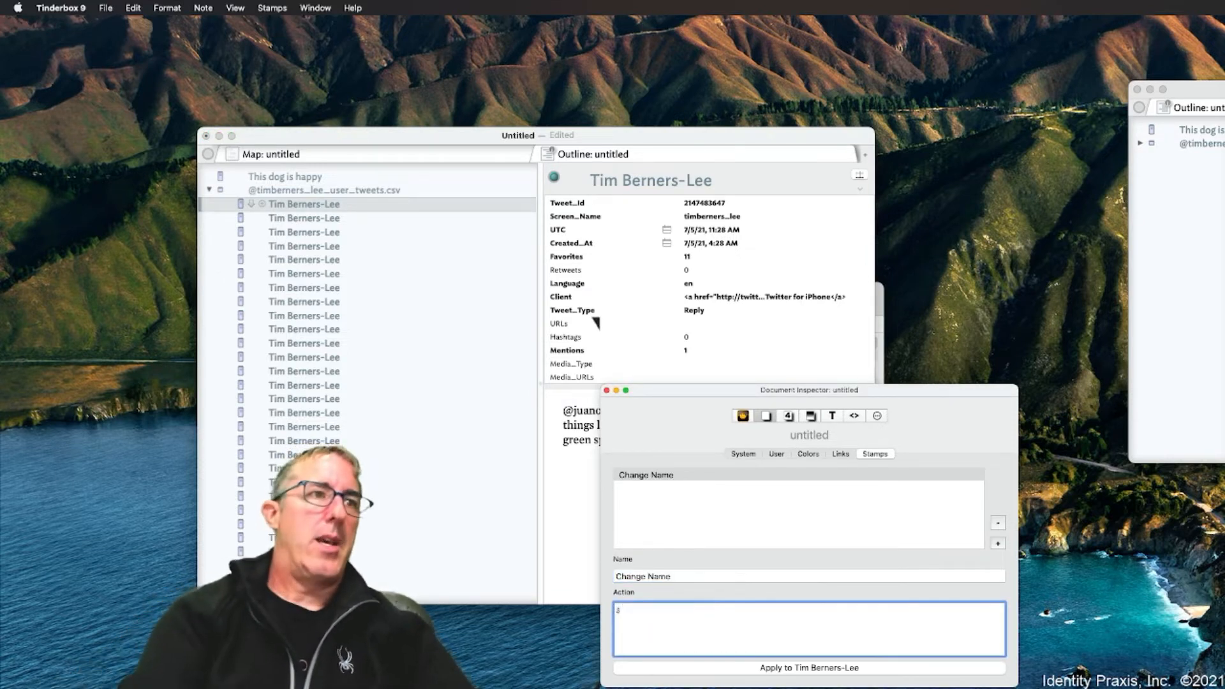
type("Name=Text")
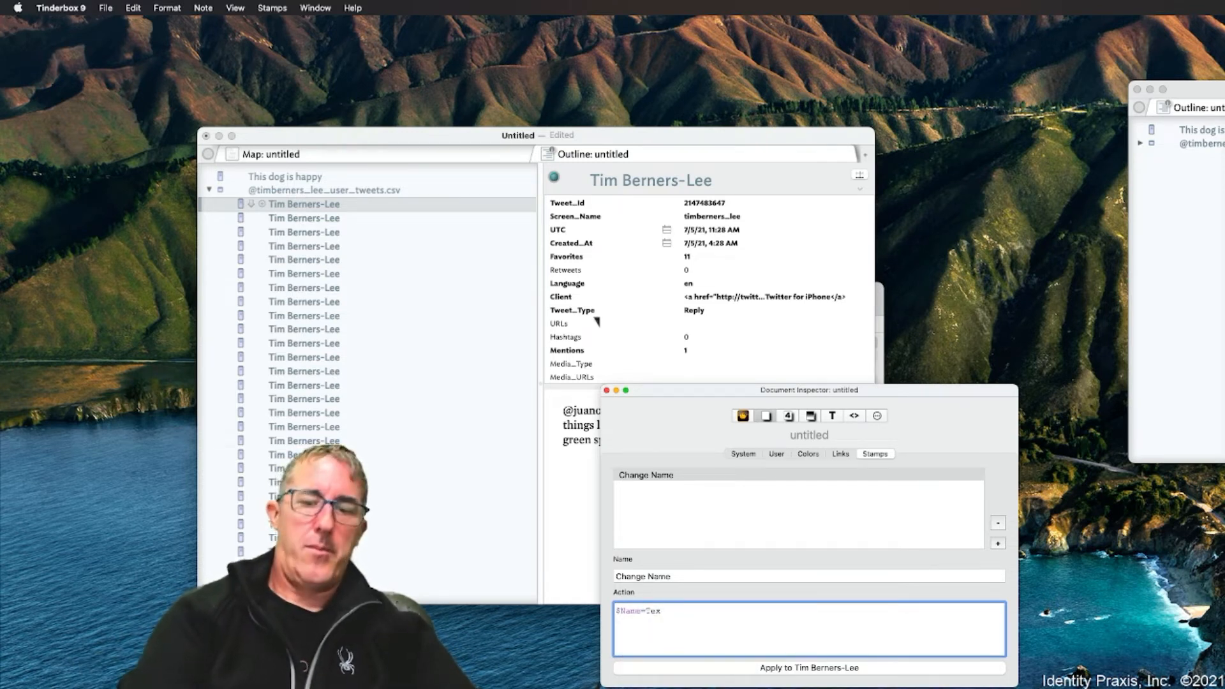
key("BackSpace")
type("=")
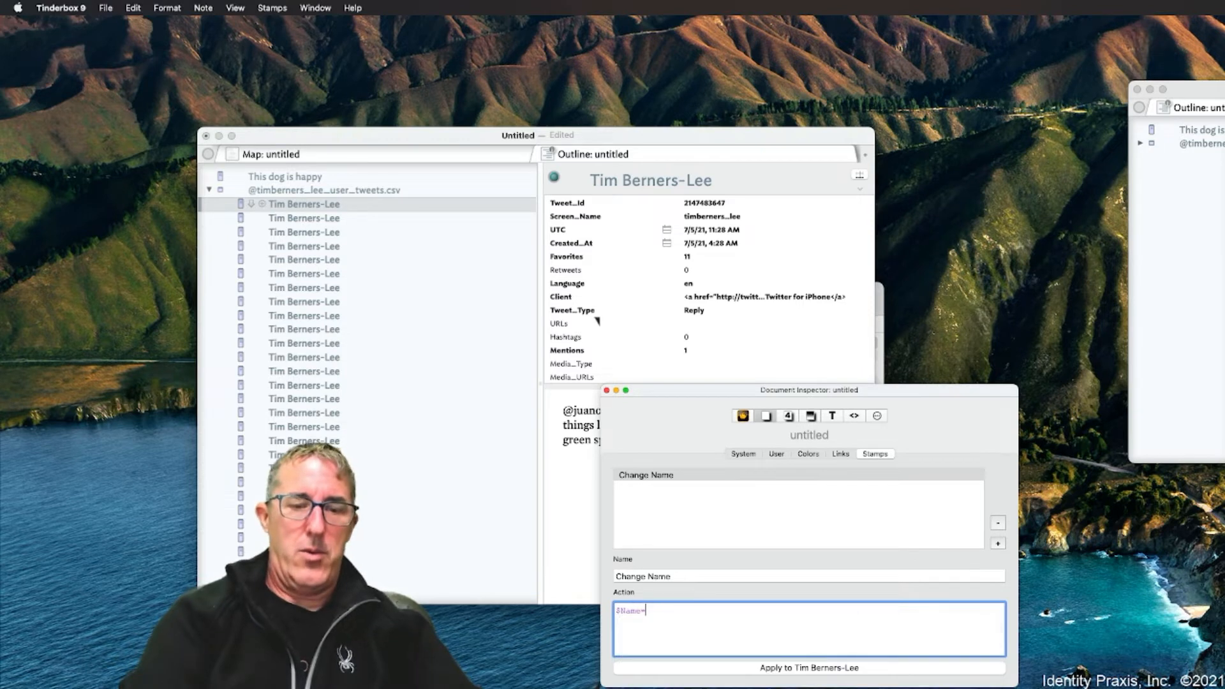
type("$Text.")
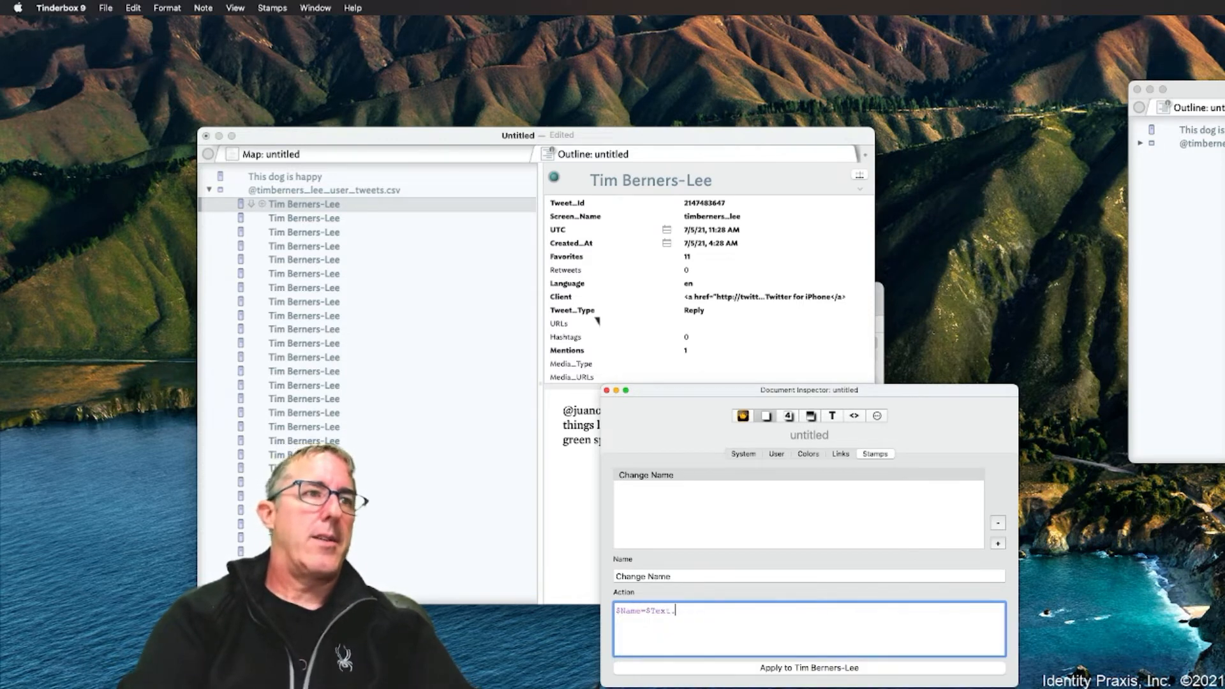
type("words(")
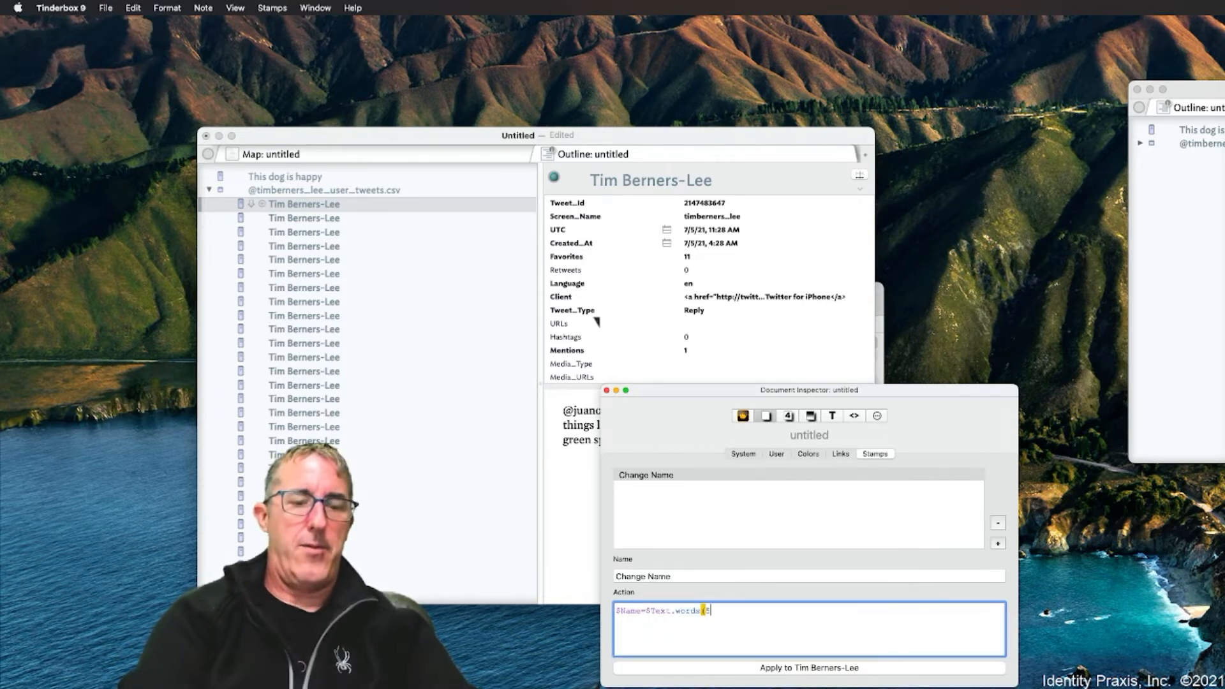
type("5);")
Apply the Change Name stamp to the first tweet note in the CSV container
key("super+a")
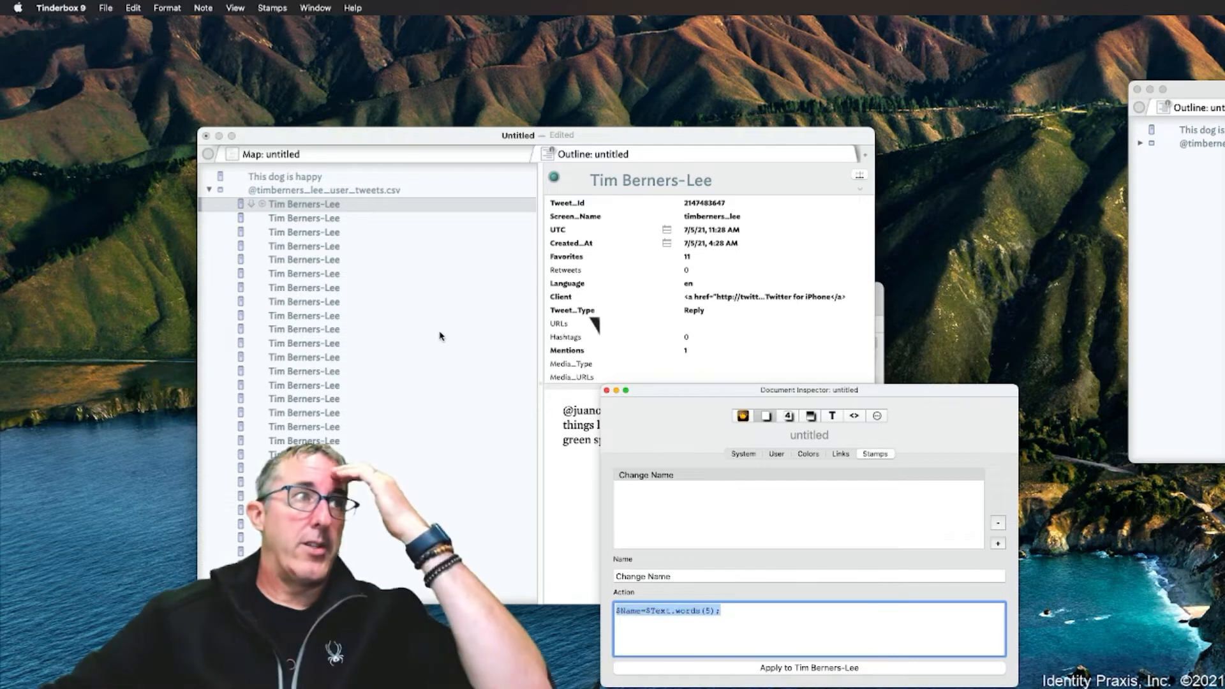
left_click(338, 213)
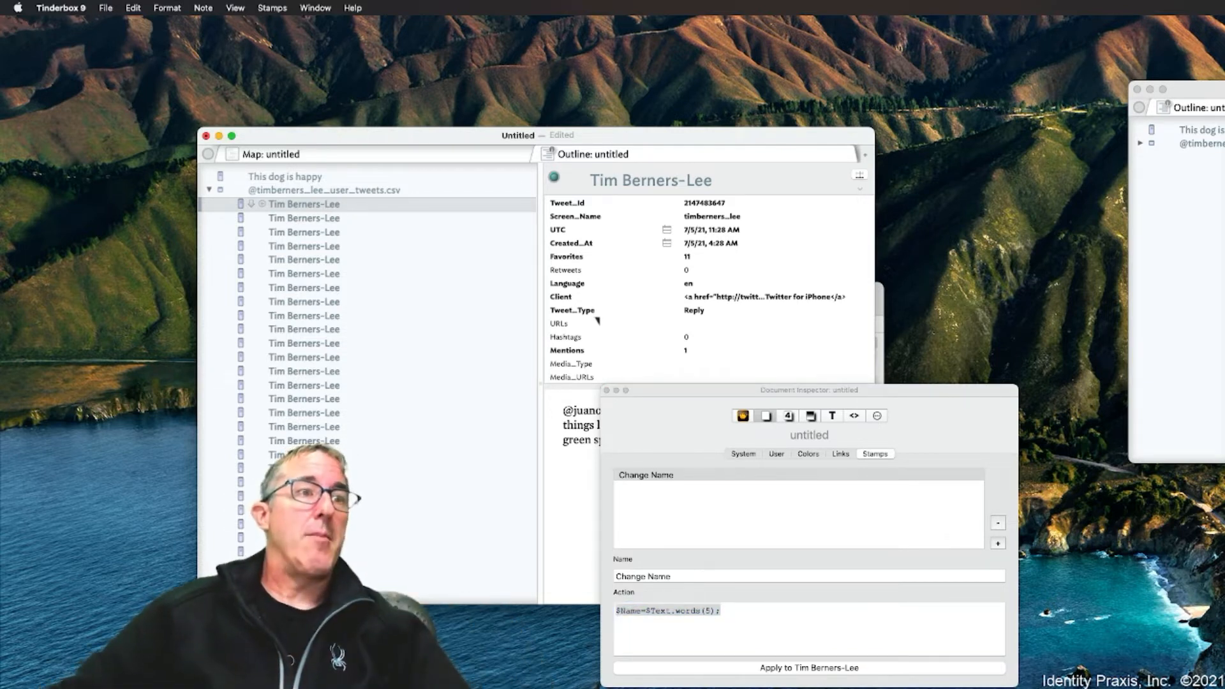
left_click(815, 670)
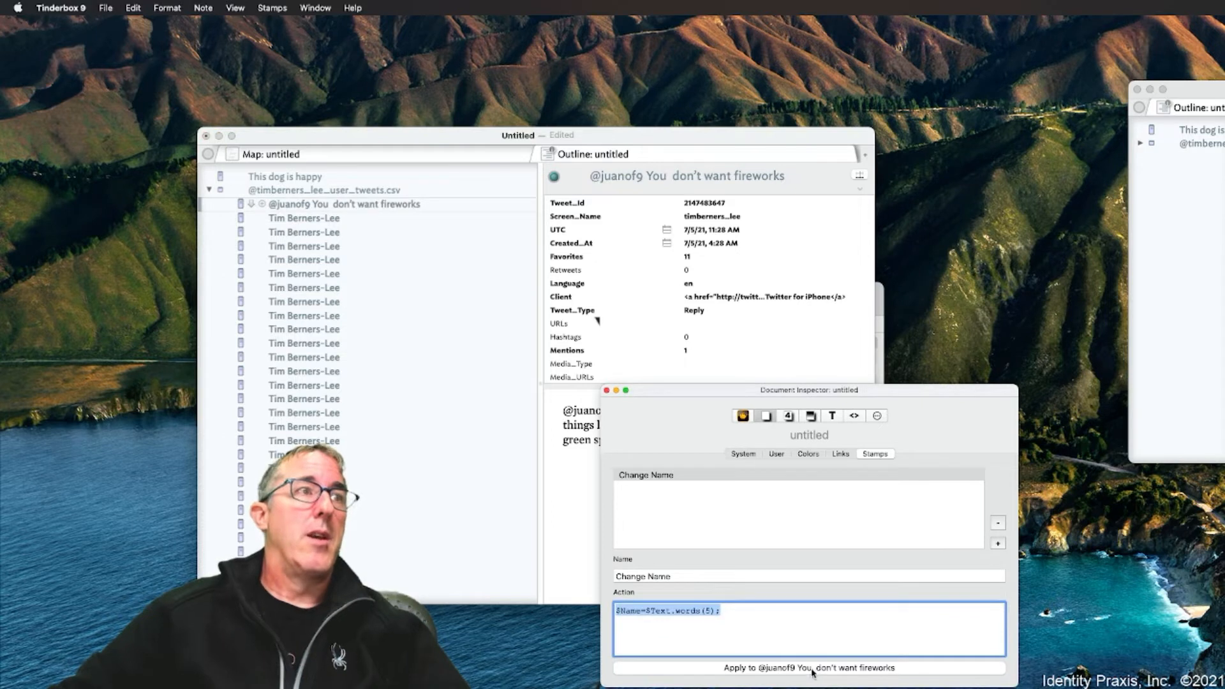
Select all the remaining tweet notes from the second one to the last and apply the Change Name stamp to them
left_click(380, 217)
left_click(383, 216)
scroll(447, 383, "down", 10)
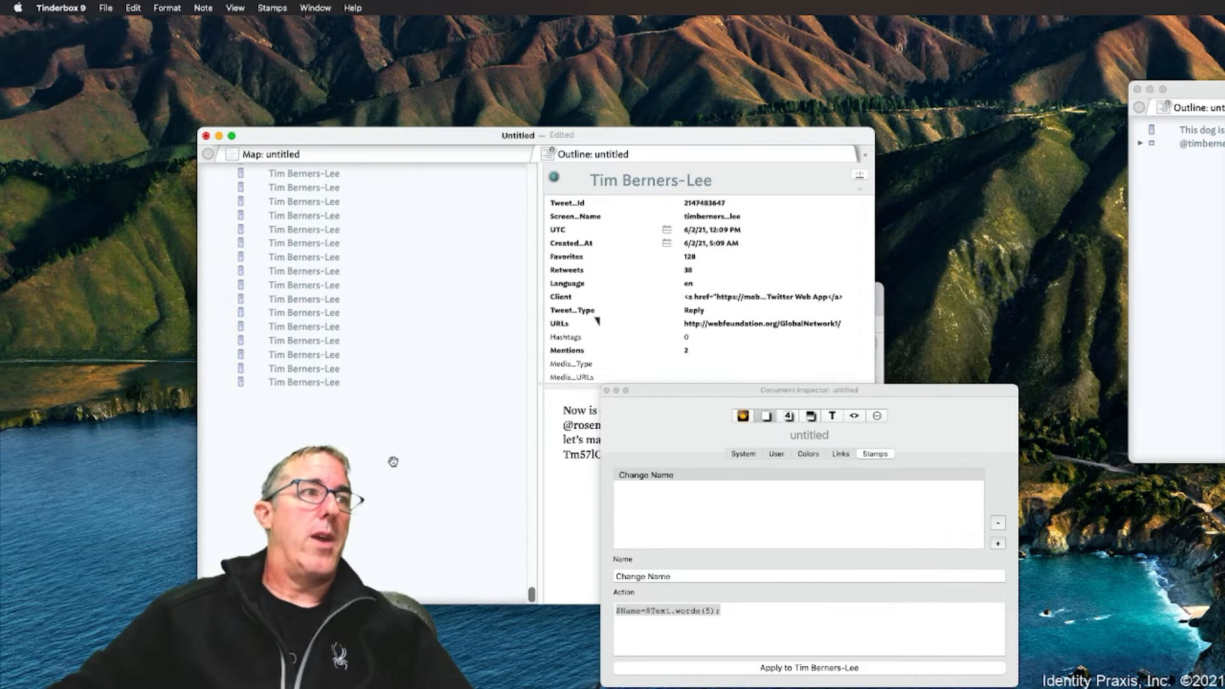
key("super+a")
left_click(820, 668)
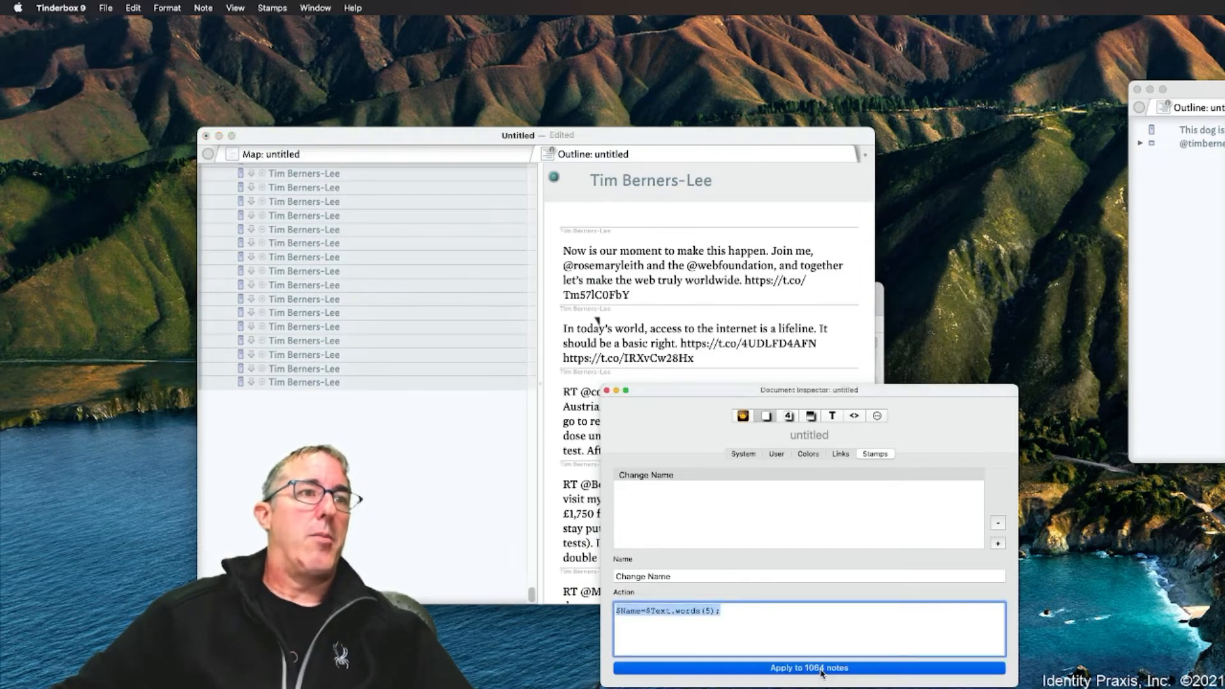
Examine the renamed tweet notes in the outline, ending with the first tweet note selected
left_click(514, 551)
scroll(514, 539, "up", 10)
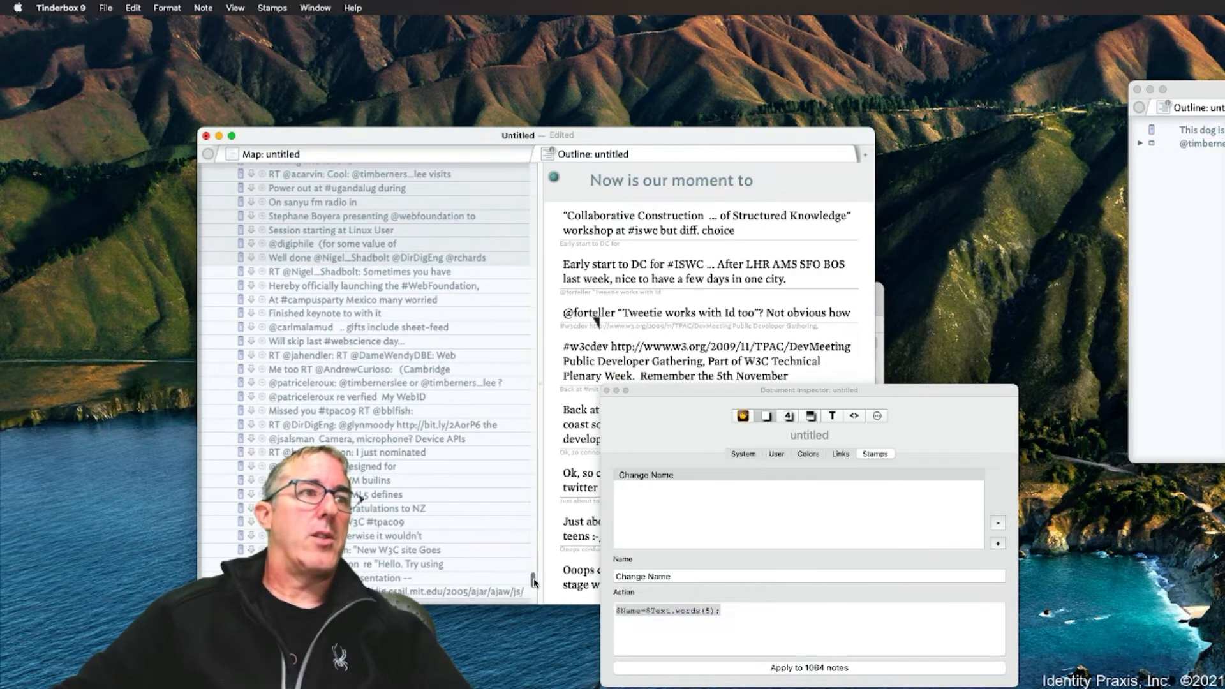
left_click_drag(533, 579, 549, 167)
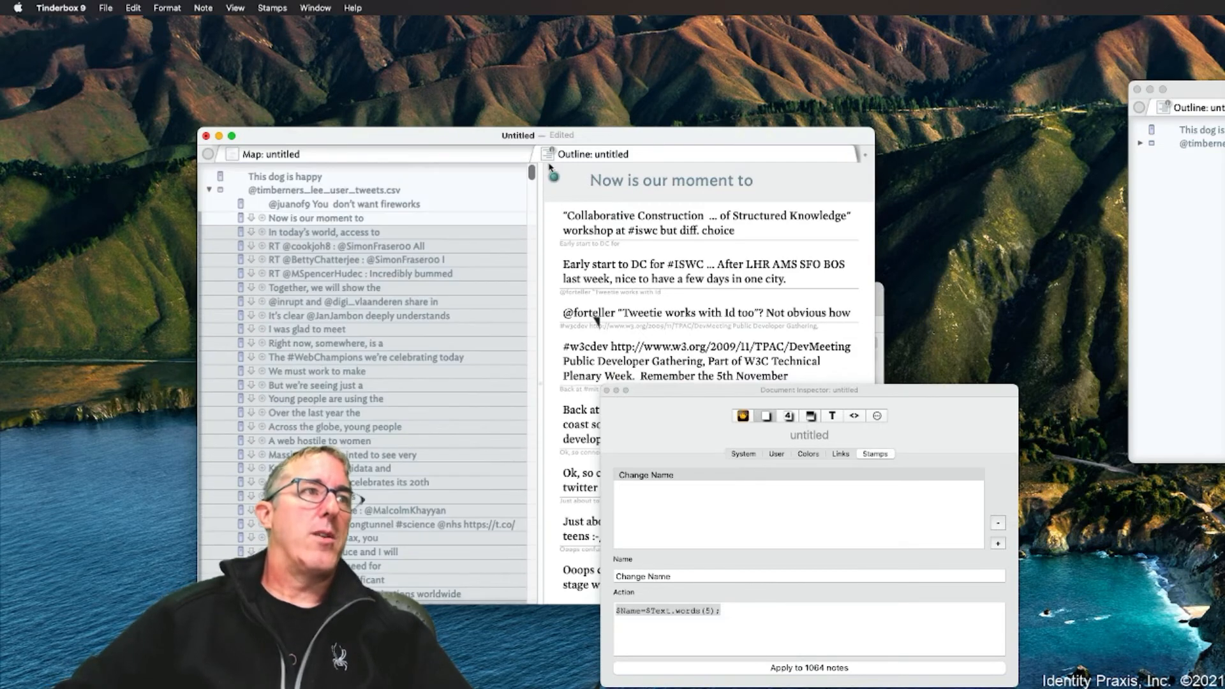
left_click(374, 205)
left_click(374, 191)
left_click(373, 205)
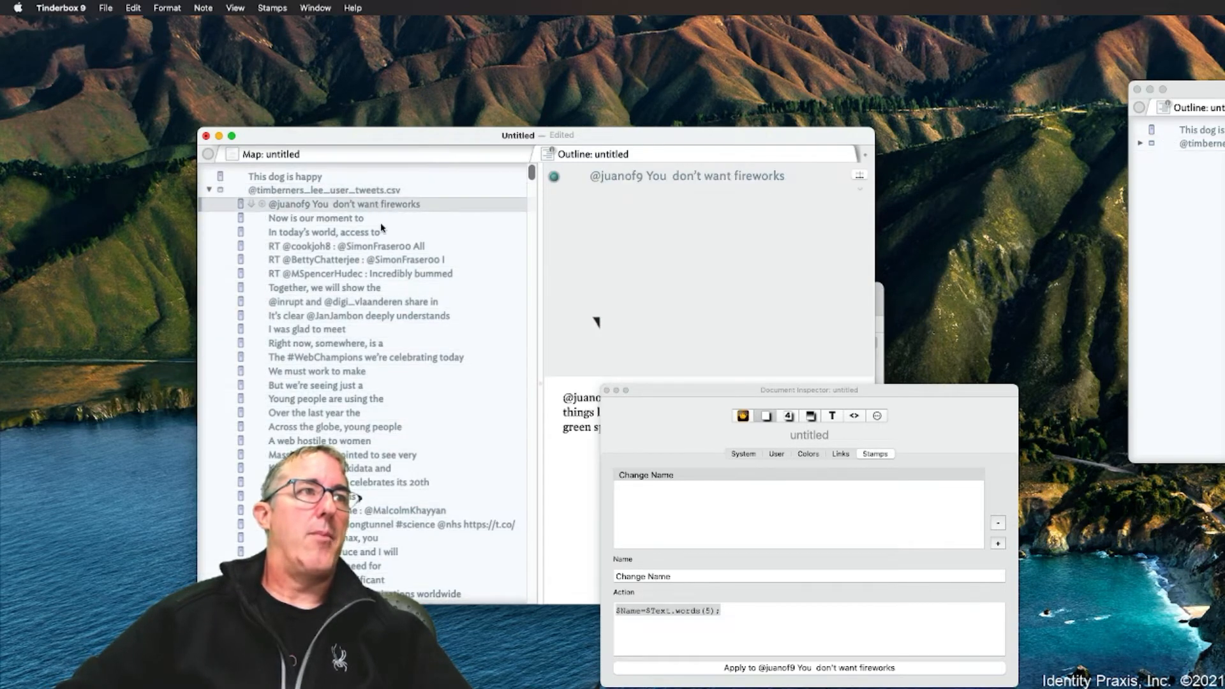
left_click_drag(742, 389, 789, 427)
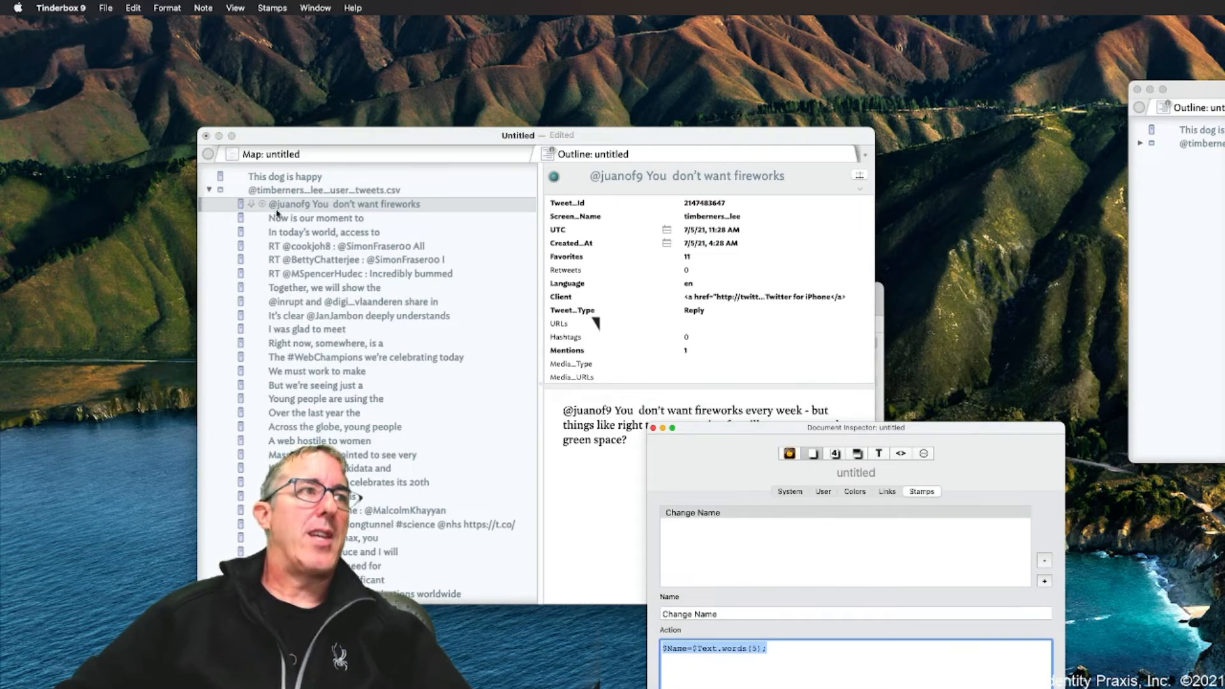
left_click(312, 210)
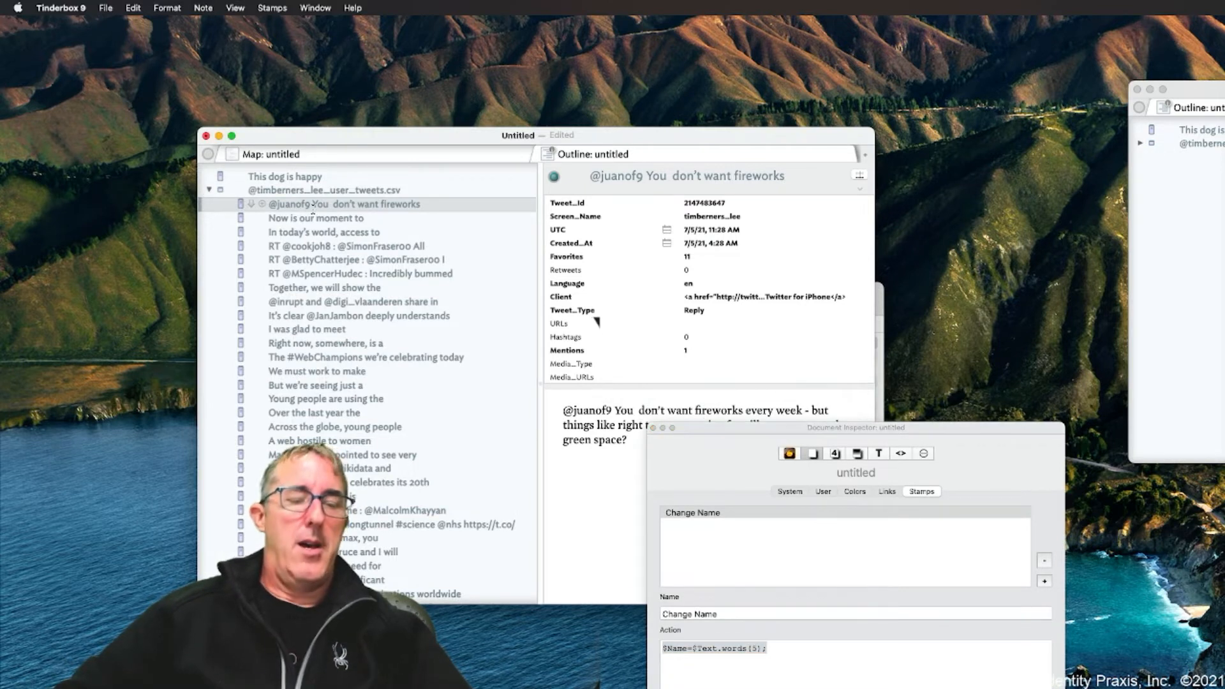
left_click(210, 190)
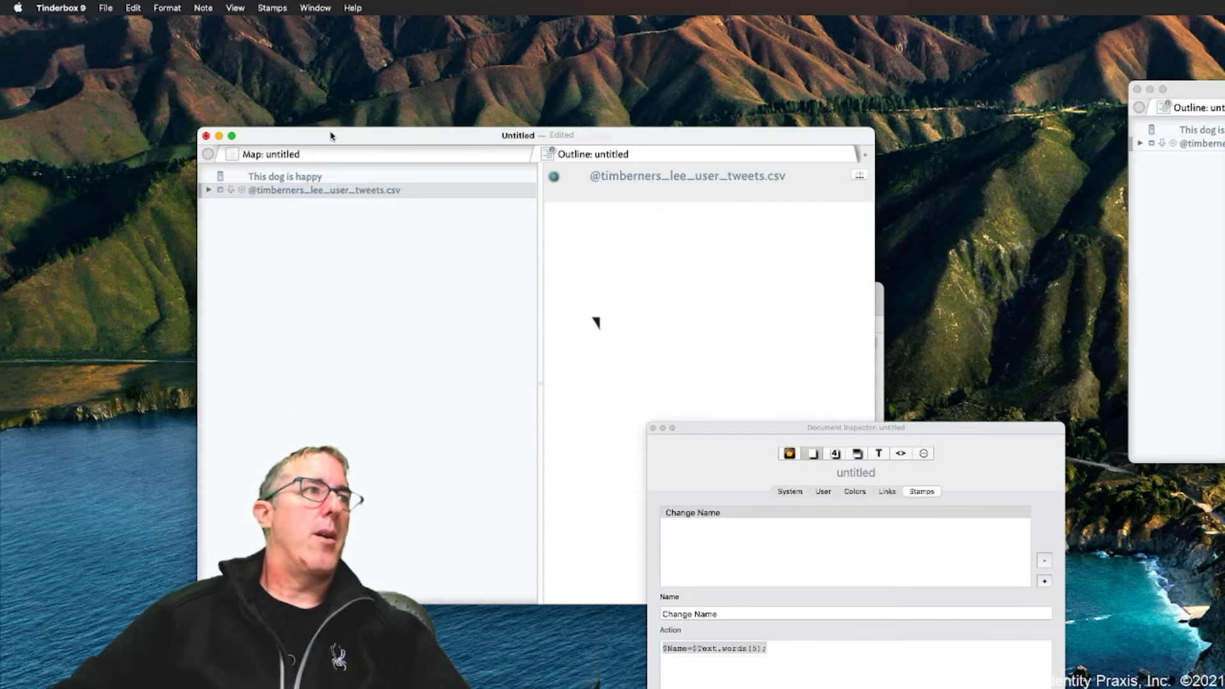
Add the built-in Person prototype to the document
left_click(102, 11)
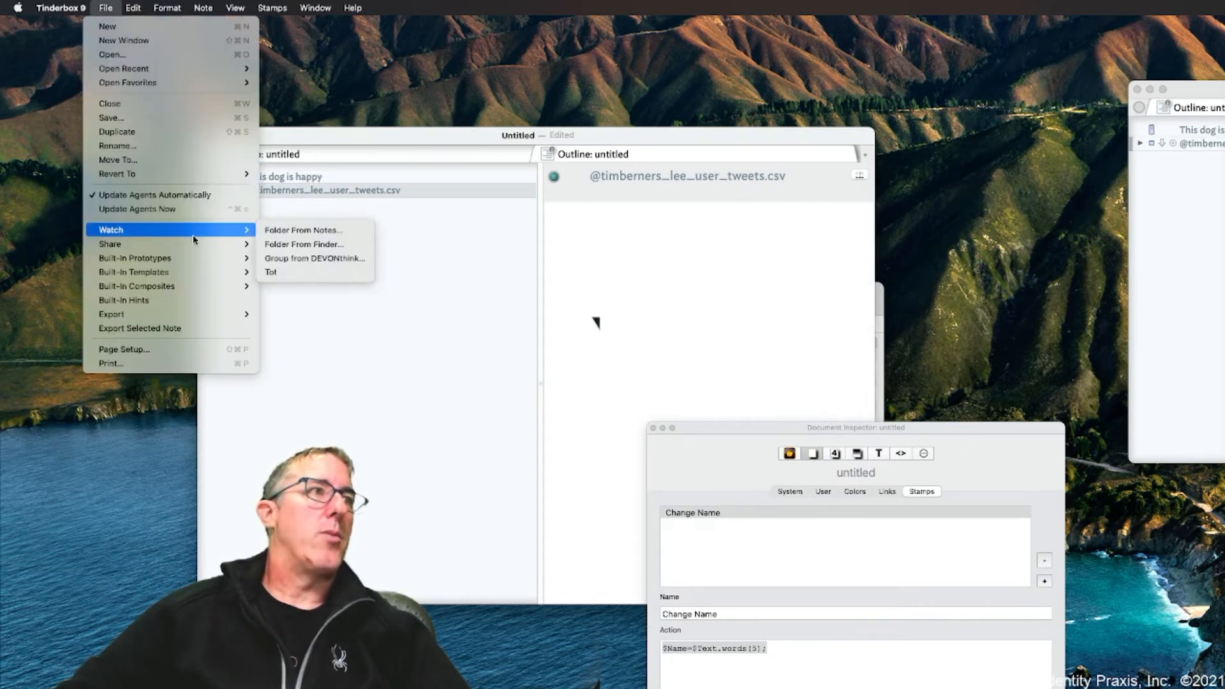
mouse_move(200, 281)
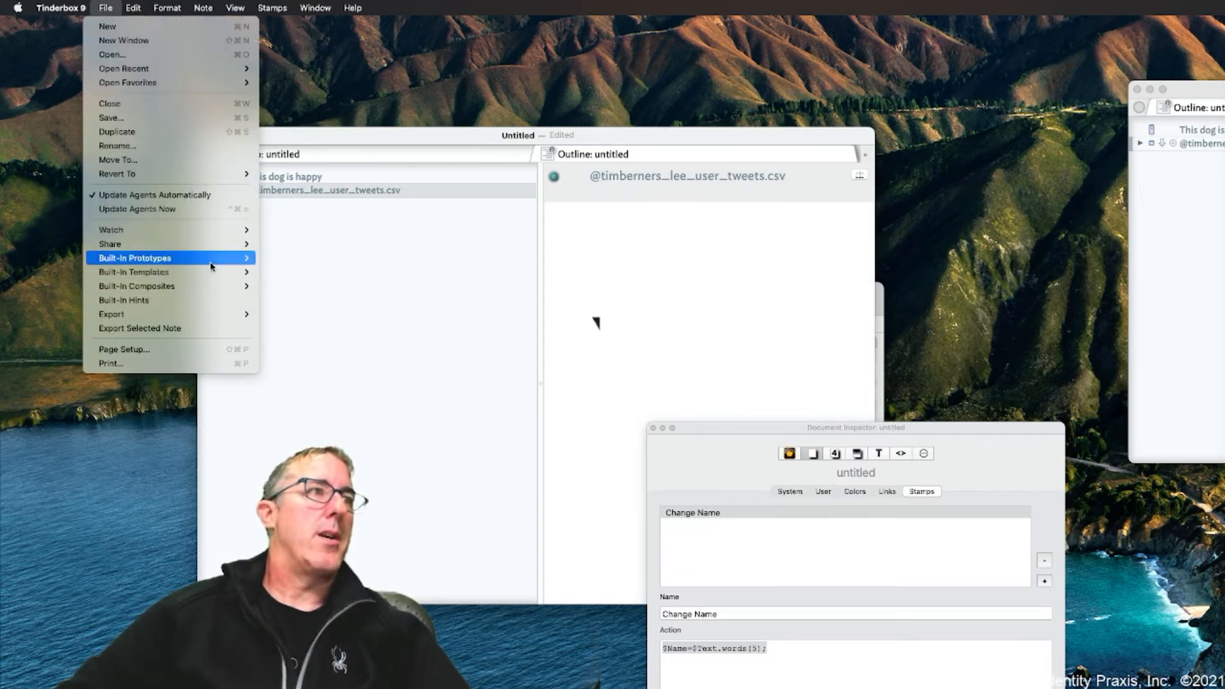
mouse_move(211, 259)
left_click(309, 330)
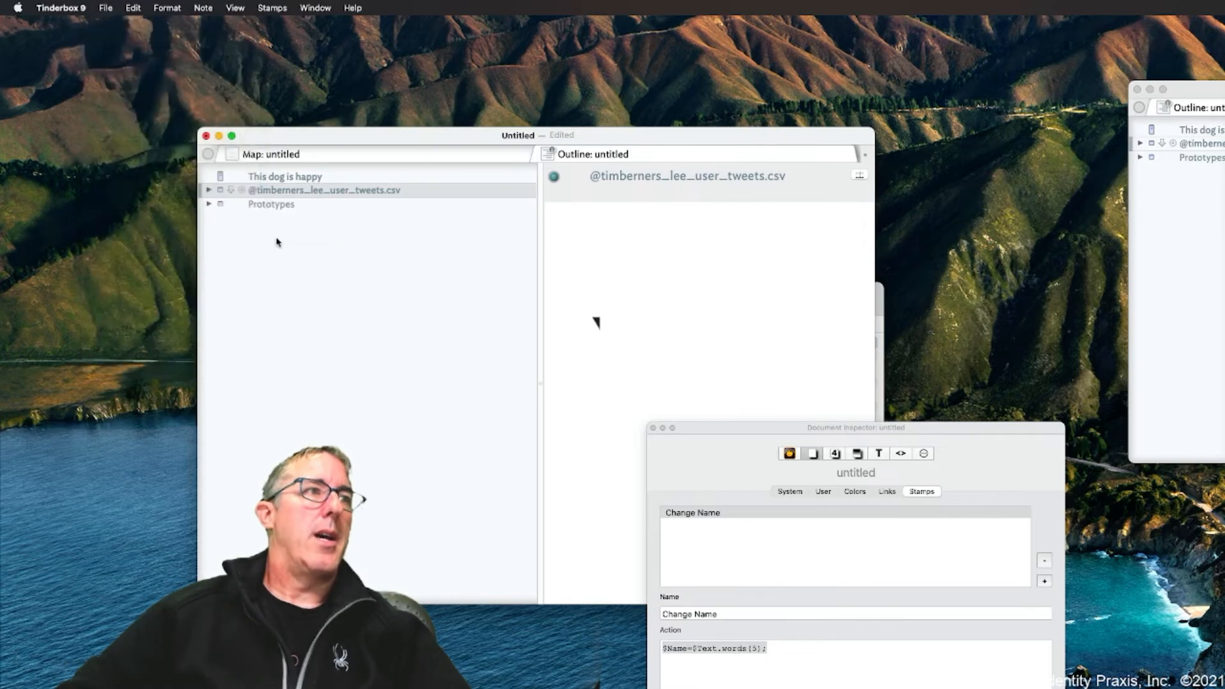
Paste the copied tweet note below Person in the Prototypes container and rename it pTweets
left_click(209, 204)
left_click(281, 221)
key("super+v")
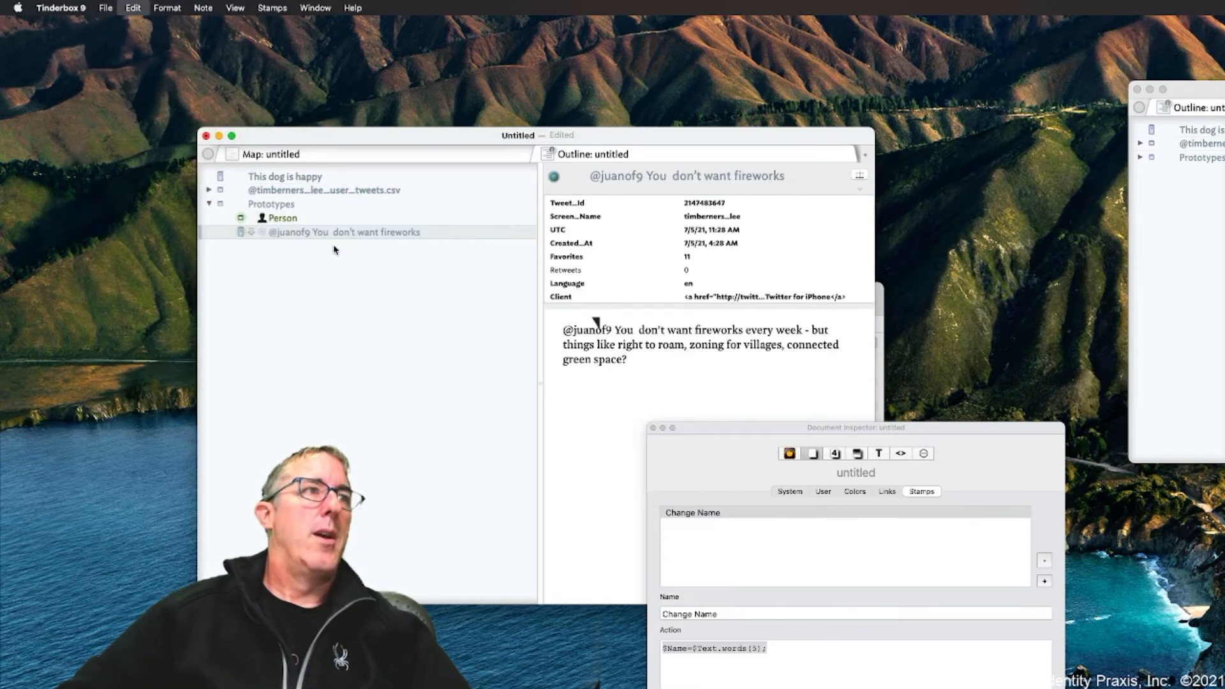
left_click(688, 169)
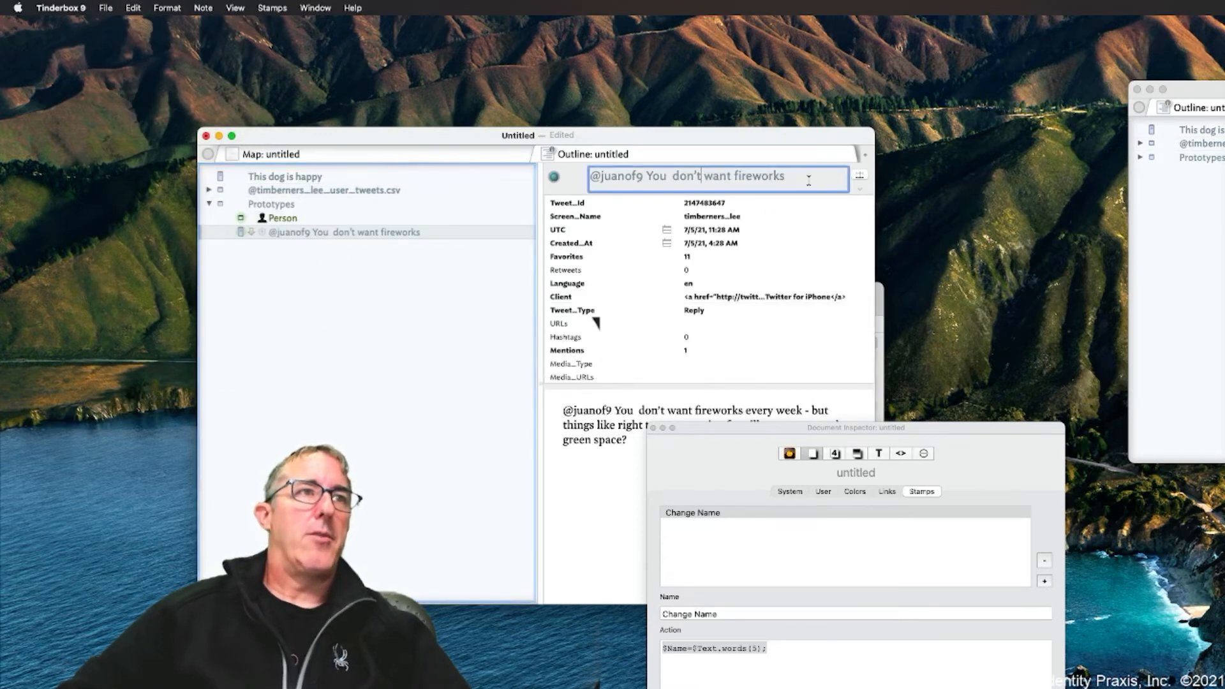
type("pT")
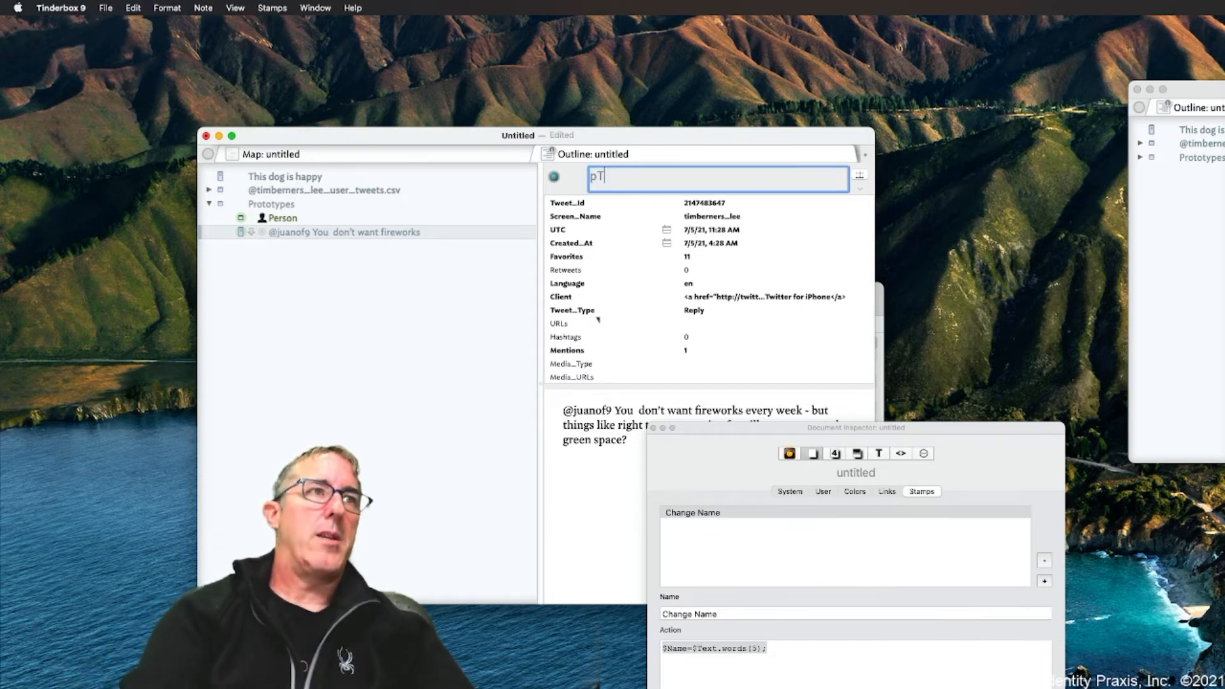
type("weets")
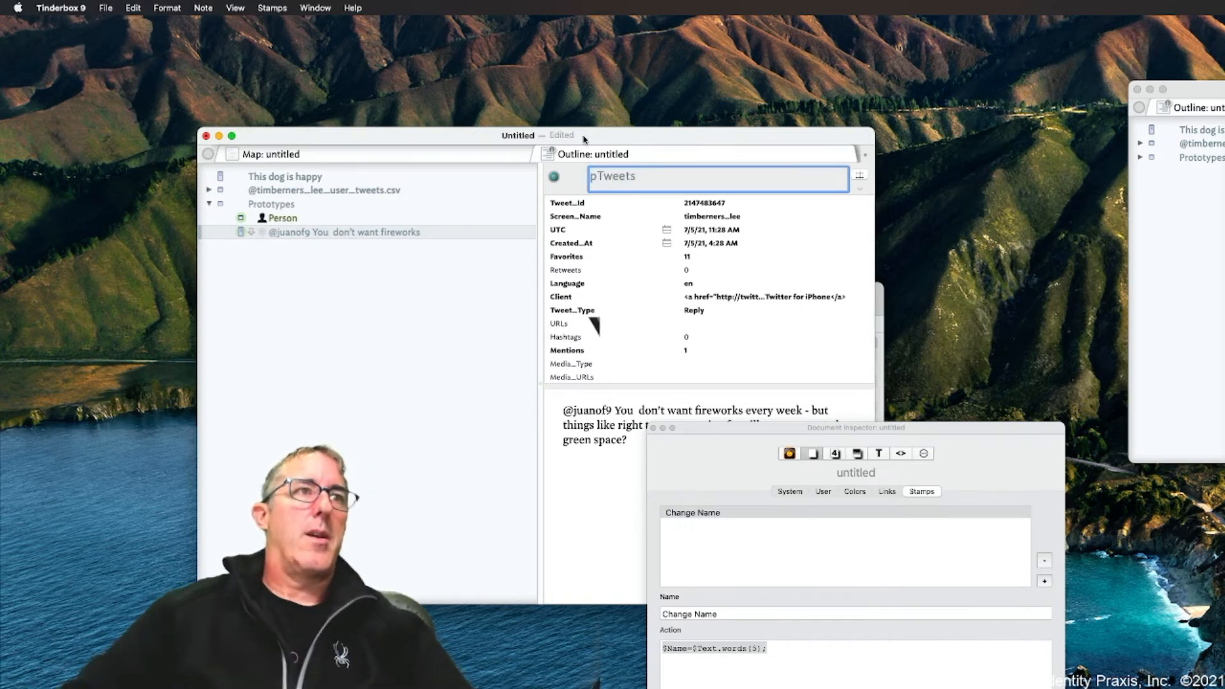
Clear the Tweet_Id, Screen_Name, UTC, Created_At and Favorites values of the pTweets prototype
left_click(737, 212)
left_click(729, 205)
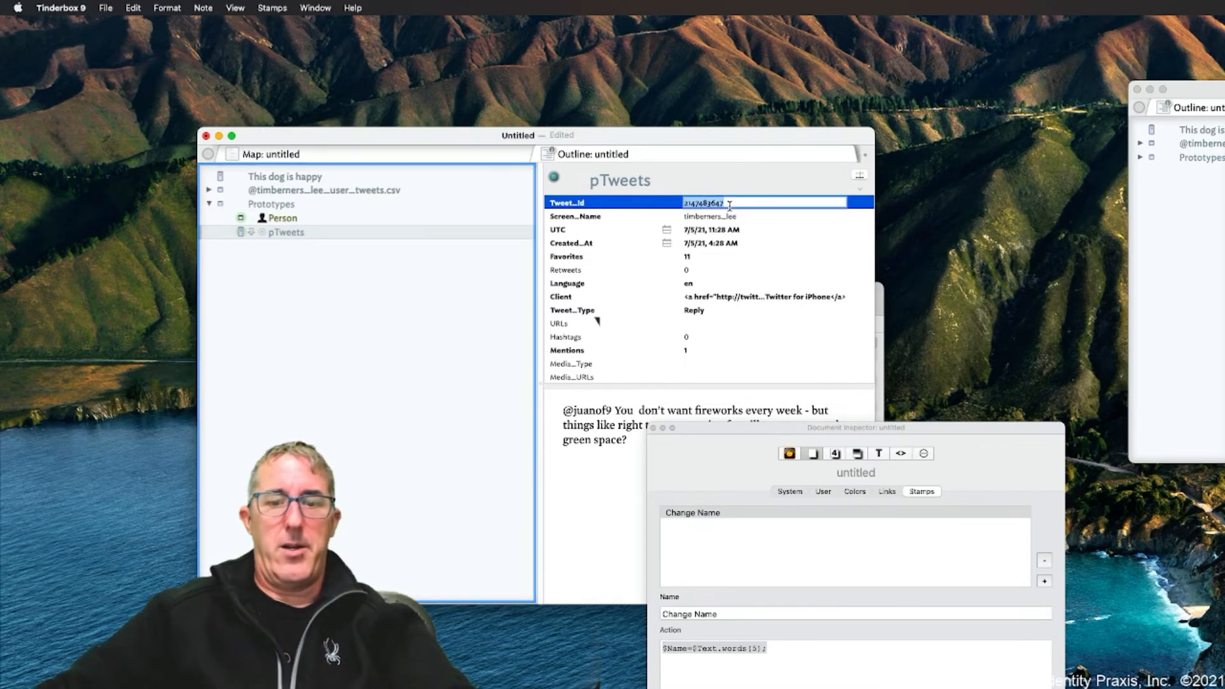
key("BackSpace")
left_click(739, 217)
key("BackSpace")
left_click(740, 230)
key("BackSpace")
left_click(734, 244)
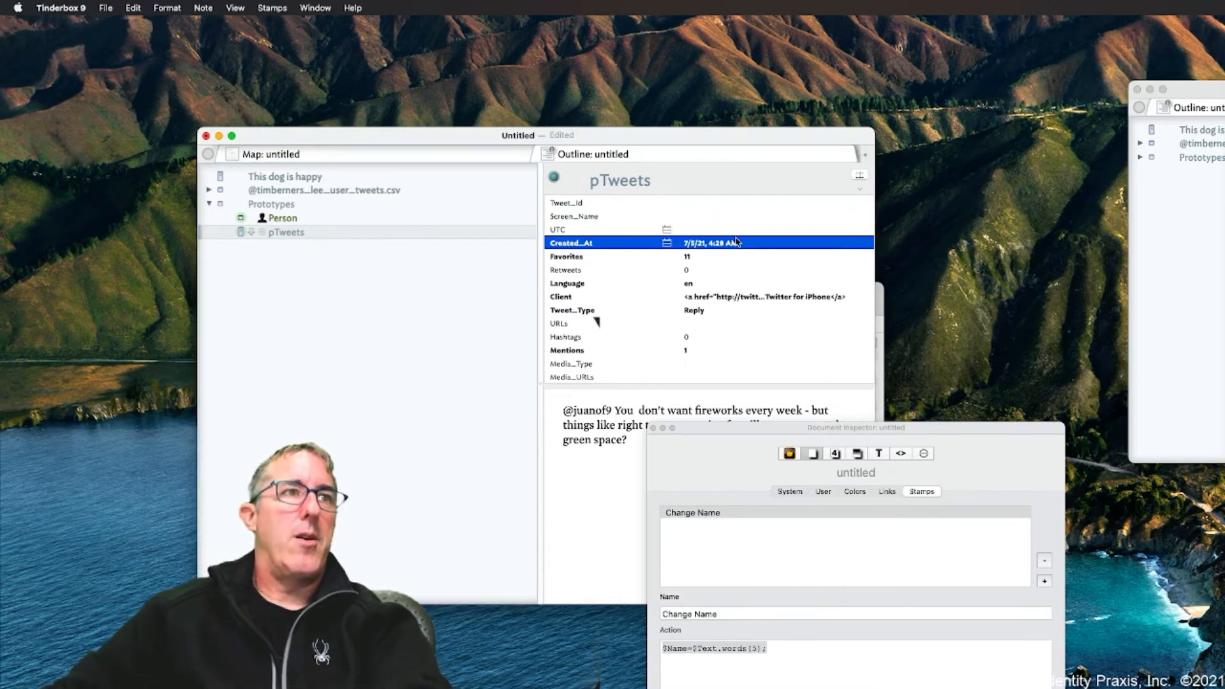
key("BackSpace")
left_click(727, 258)
key("BackSpace")
left_click(723, 271)
key("BackSpace")
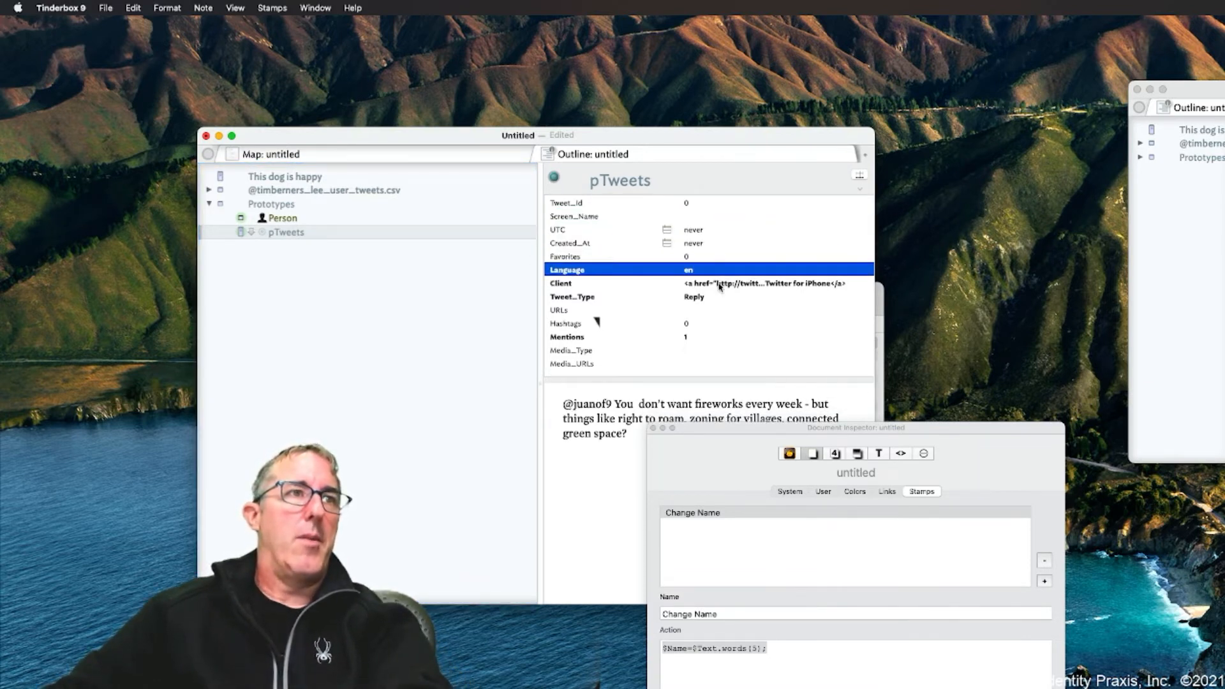
key("super+z")
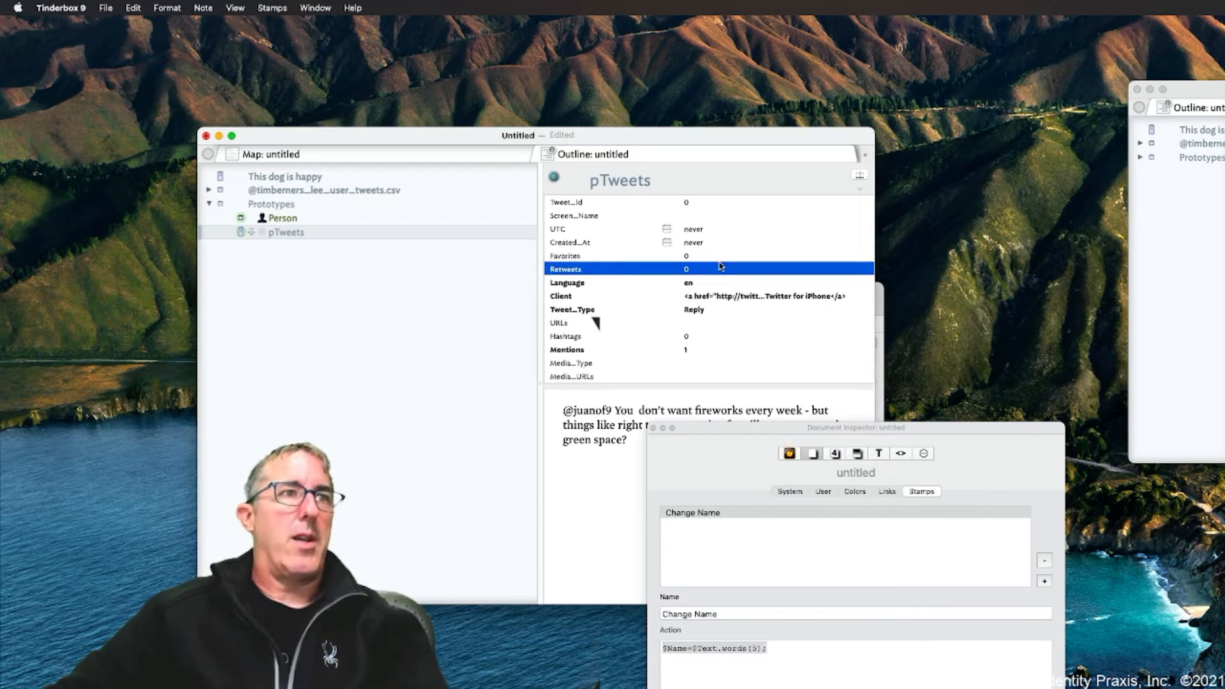
left_click(718, 281)
key("BackSpace")
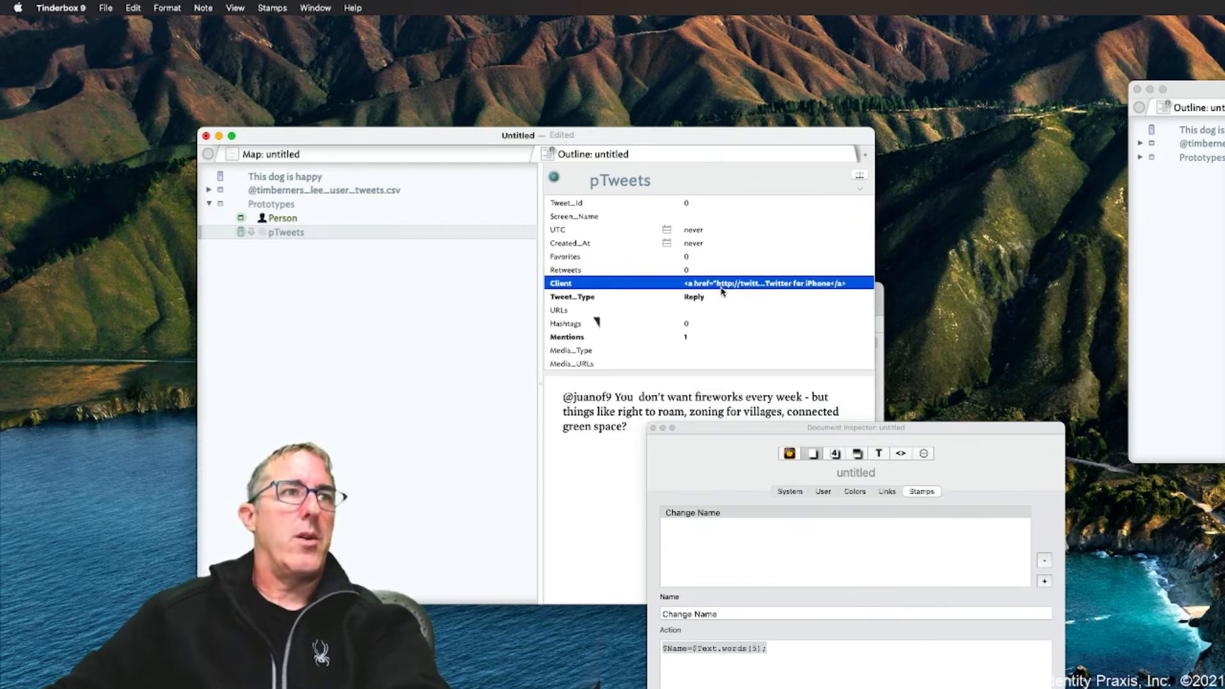
key("super+z")
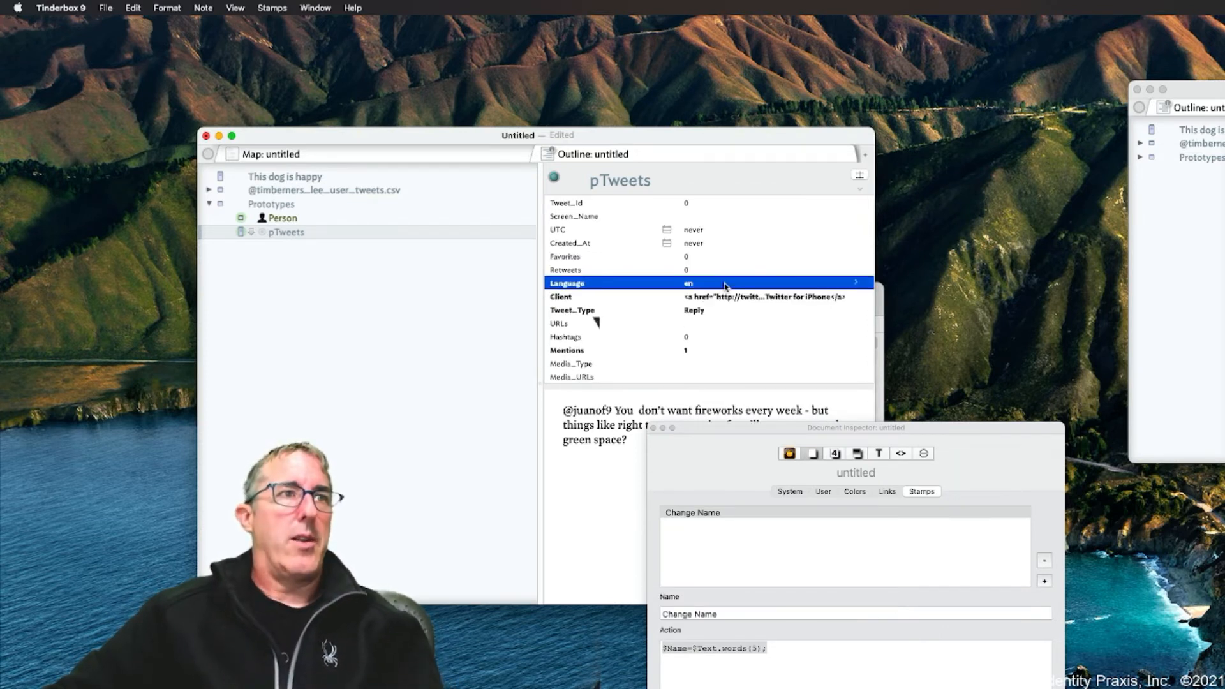
Clear the Language, Client, Tweet_Type and Mentions values of the pTweets prototype
left_click(726, 285)
left_click(724, 296)
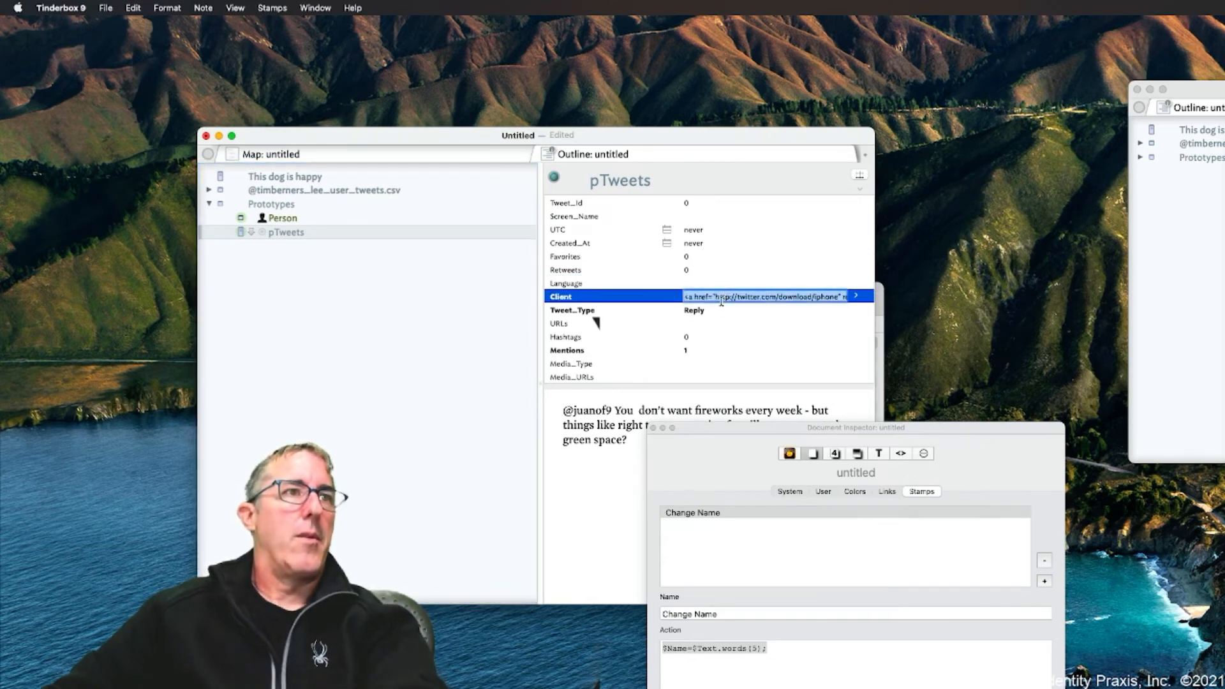
left_click(716, 311)
key("BackSpace")
key("Return")
left_click(708, 353)
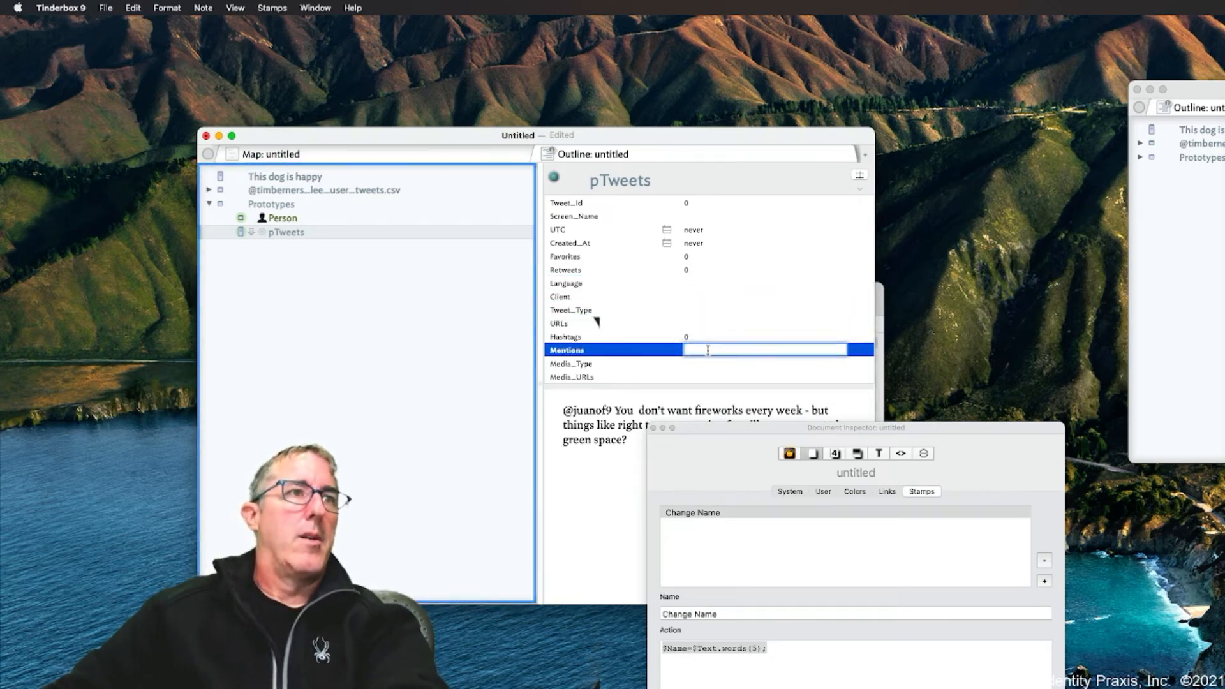
key("BackSpace")
left_click(687, 377)
Add the Sentiment and Sentiments attributes to the displayed attributes of pTweets
left_click(860, 174)
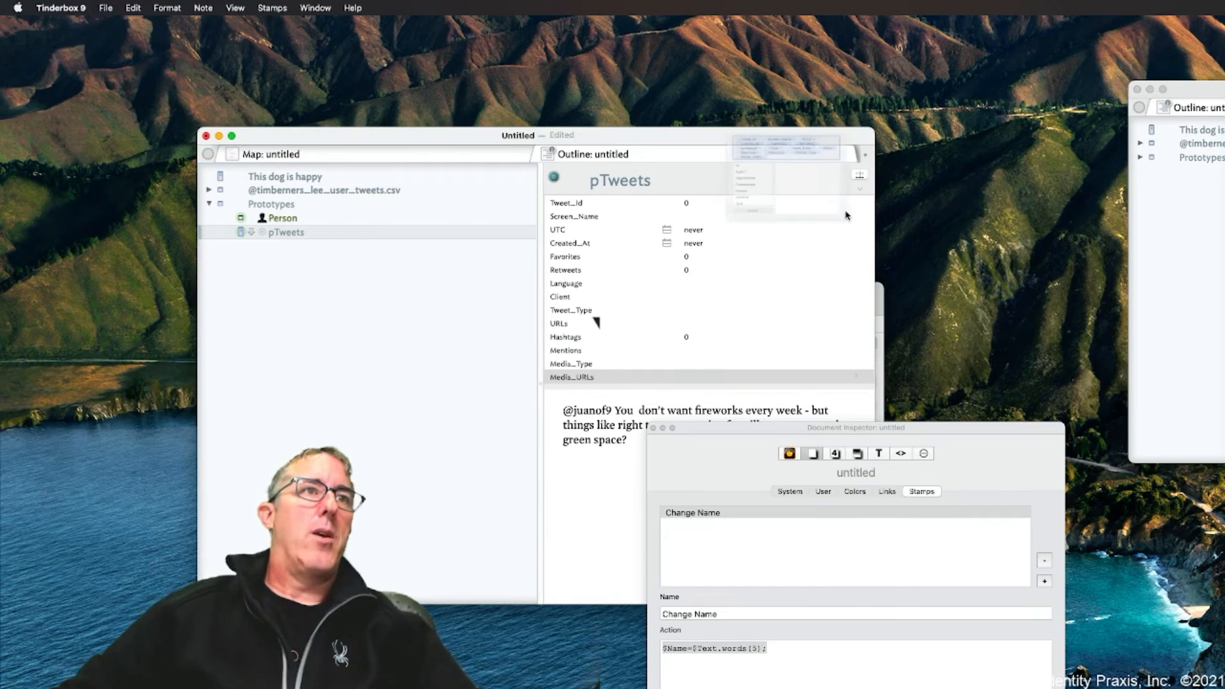
type("Sentiment")
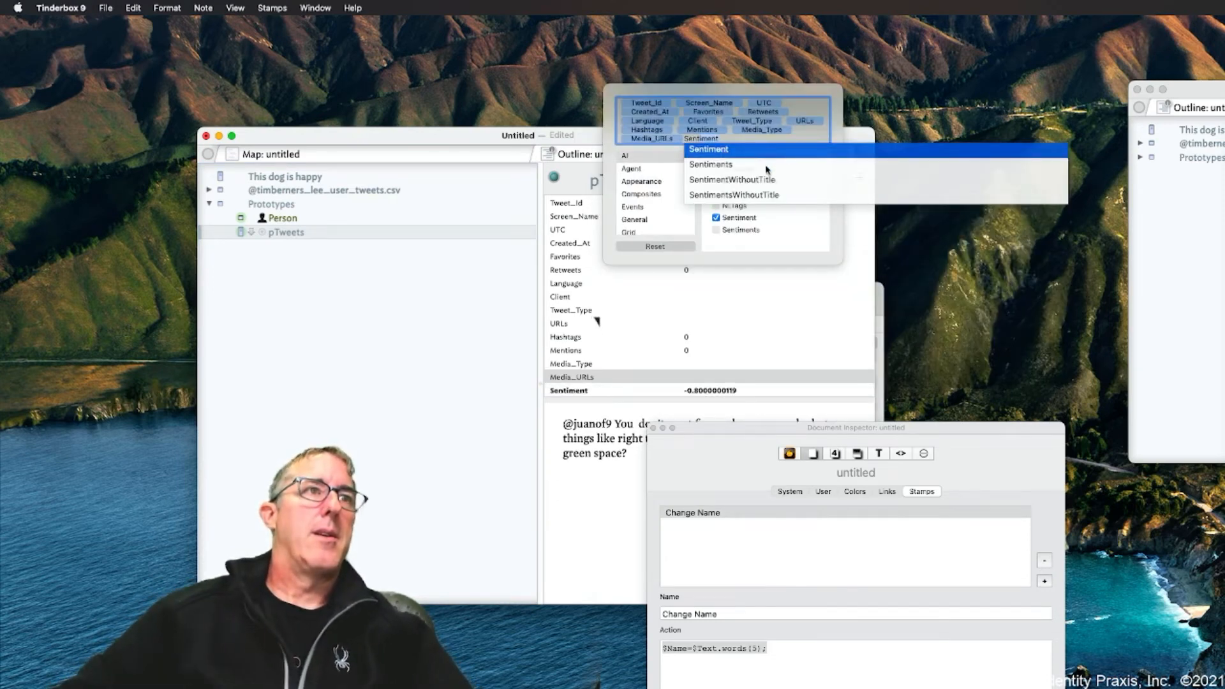
key("Return")
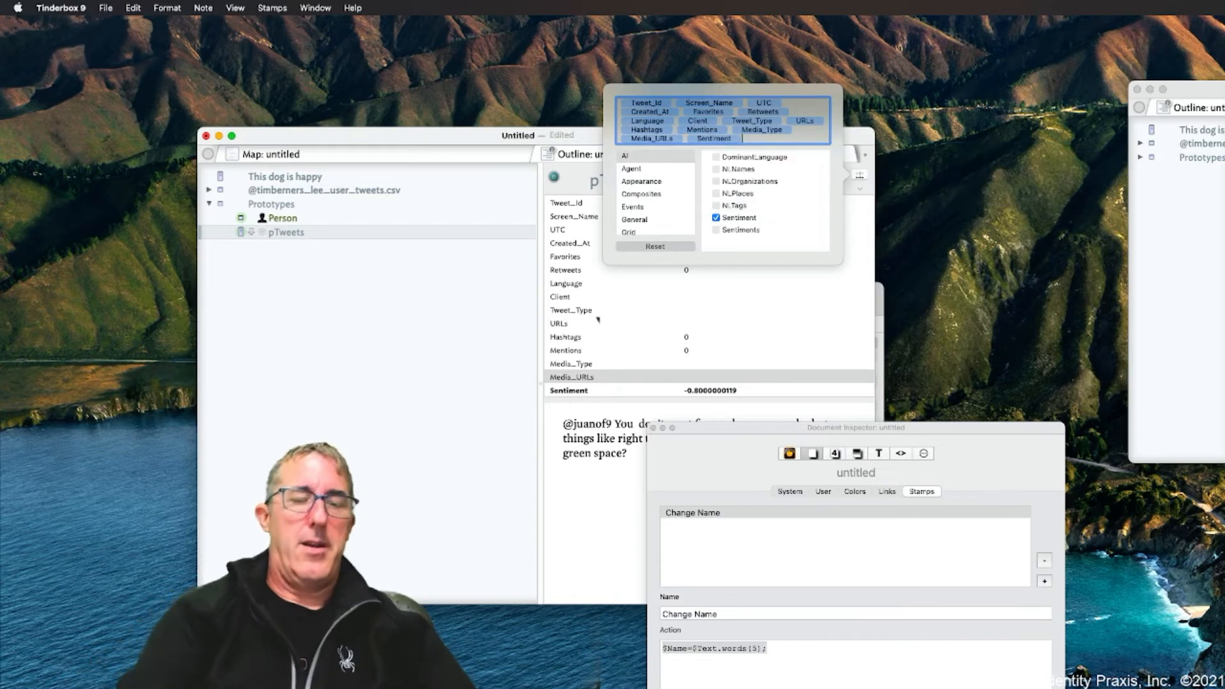
type("Sen")
key("Return")
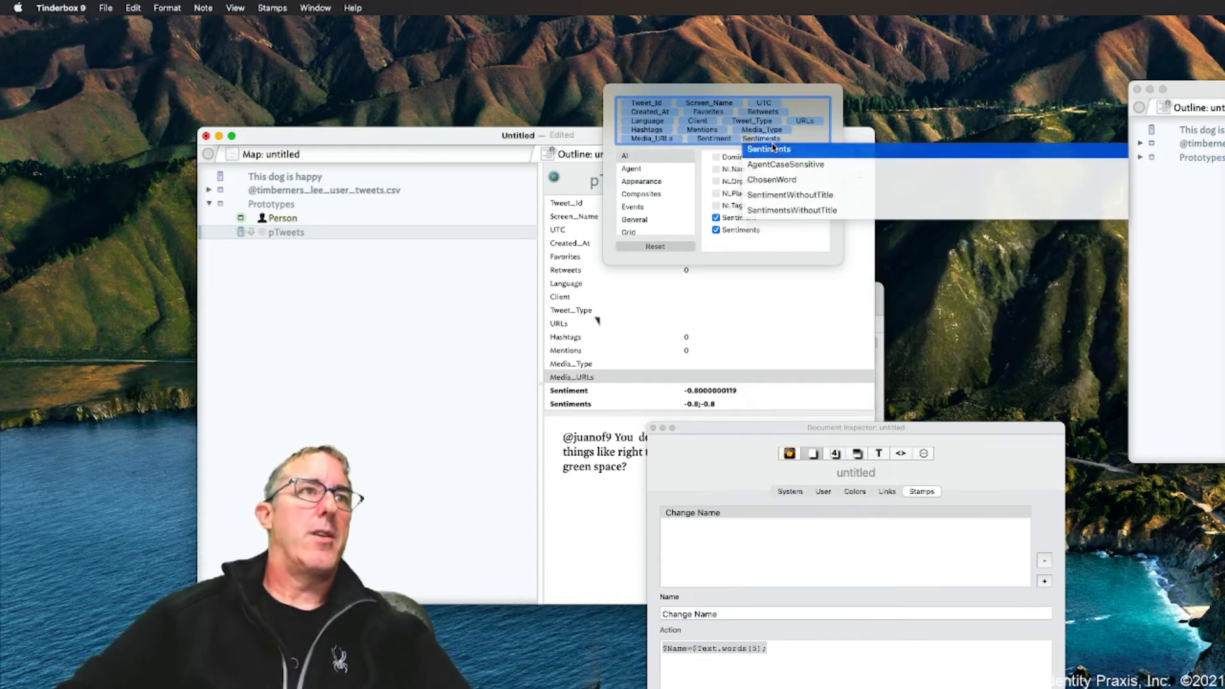
left_click(377, 274)
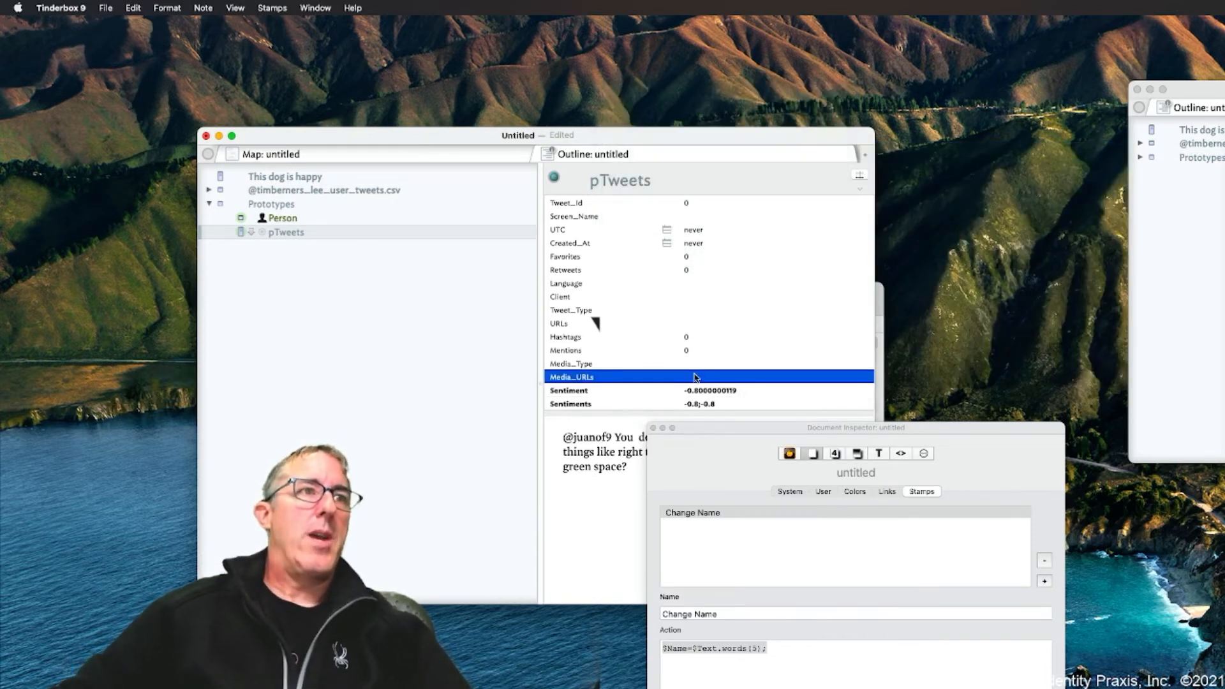
Delete all the body text of the pTweets prototype and reselect it in the outline
left_click(626, 386)
left_click(639, 406)
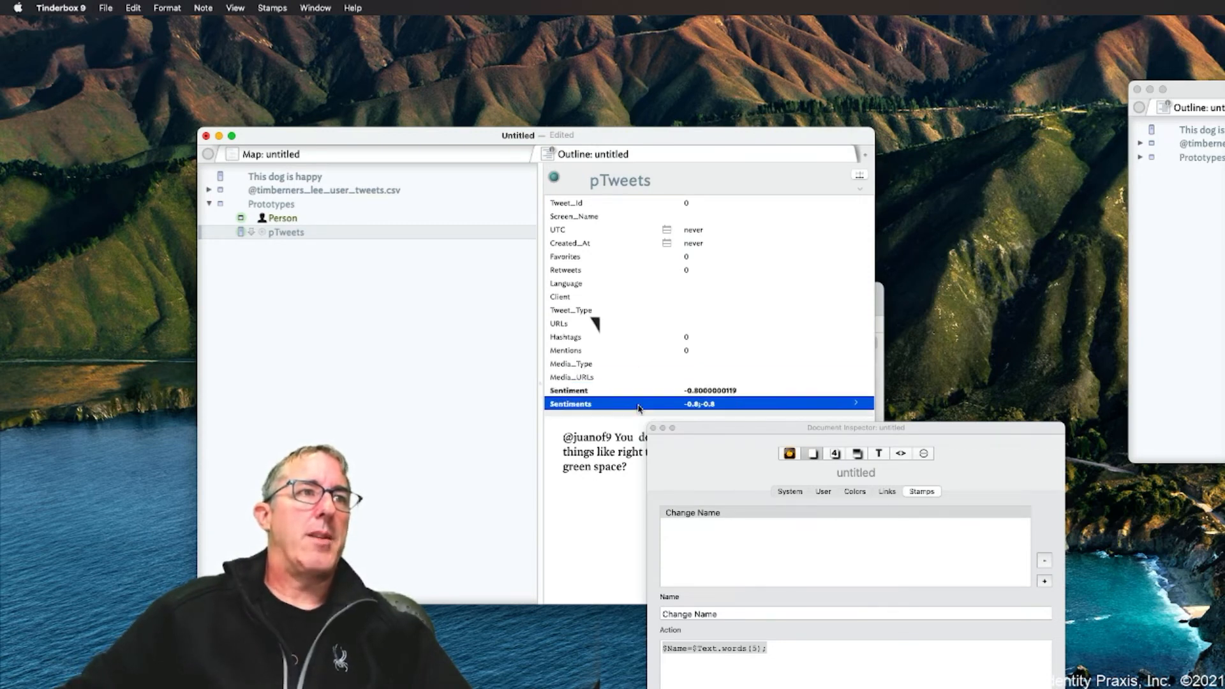
left_click(580, 452)
key("super+a")
key("BackSpace")
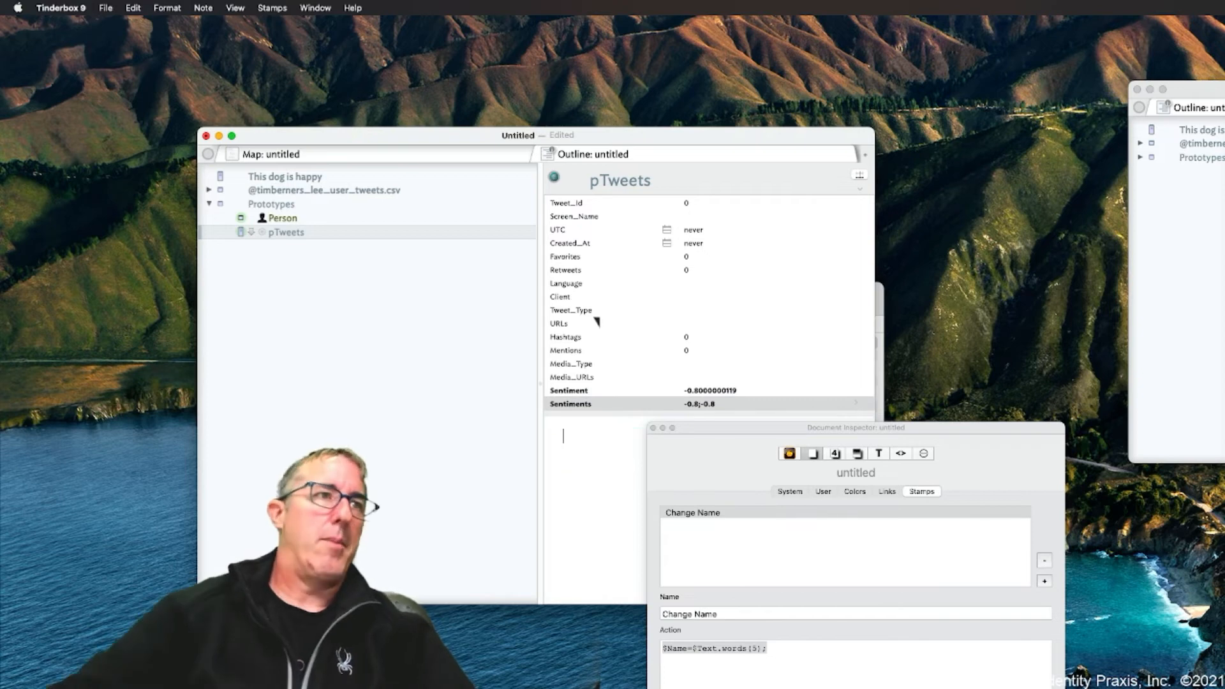
left_click(263, 232)
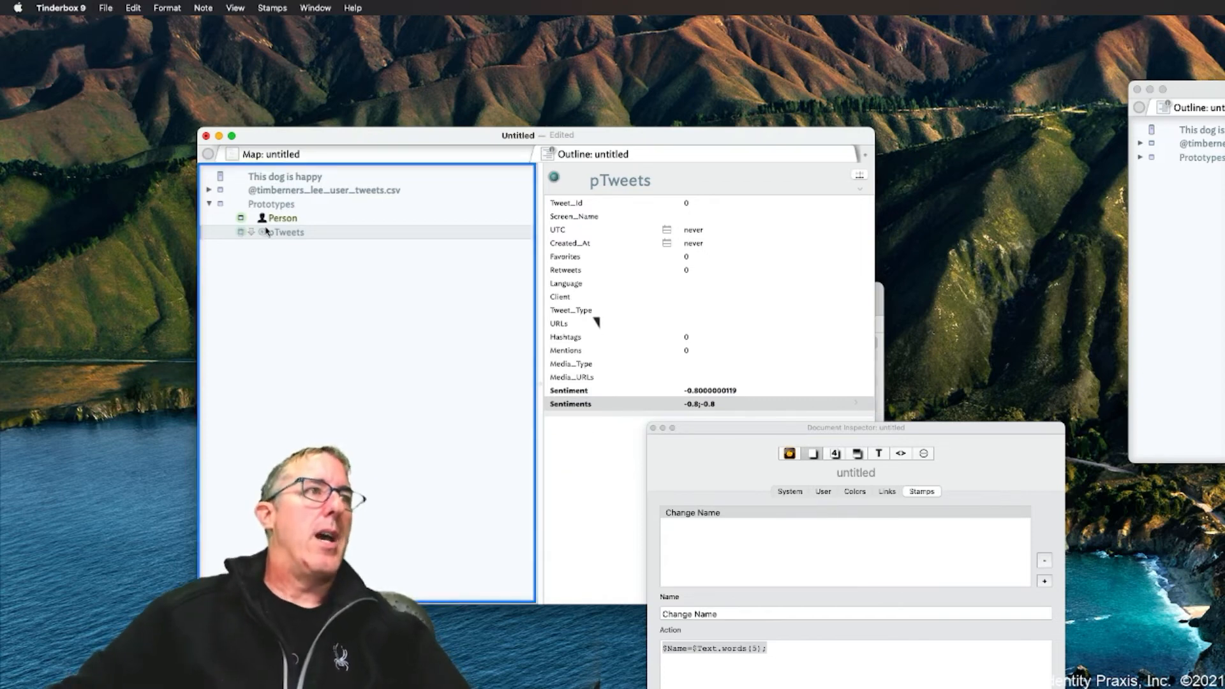
Select all tweet notes in the CSV container, from first to last, and choose DisplayedAttributes as the Quickstamp attribute
left_click(209, 190)
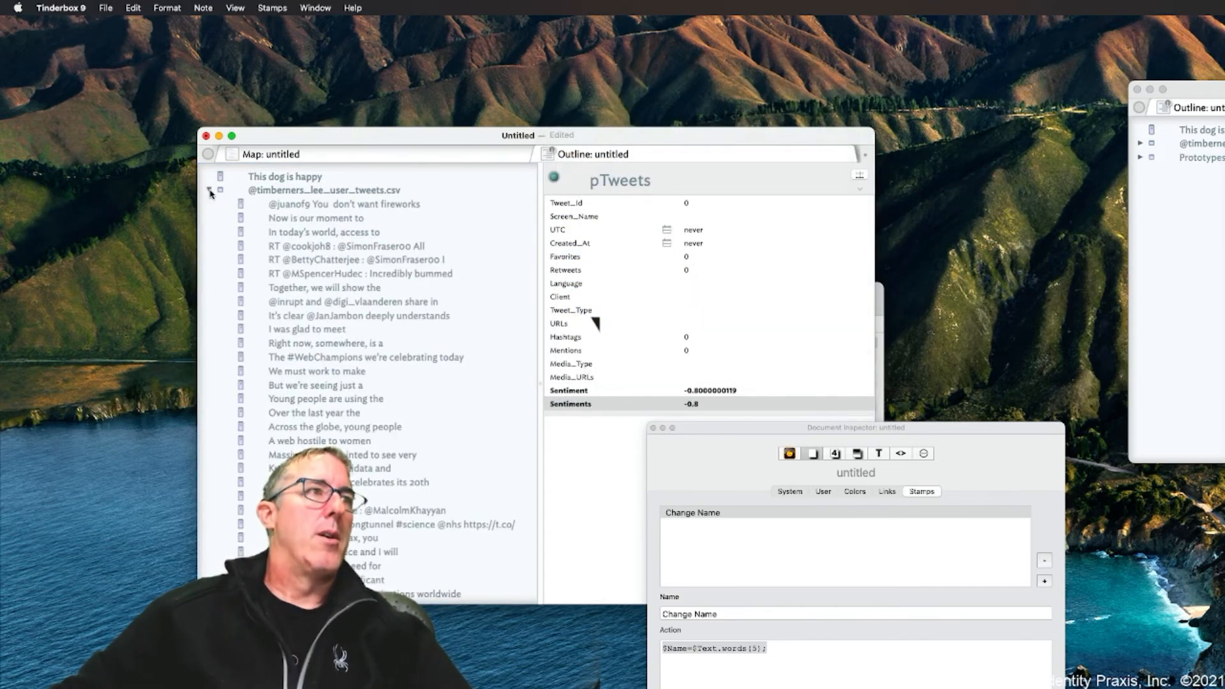
left_click(311, 210)
scroll(508, 241, "down", 1)
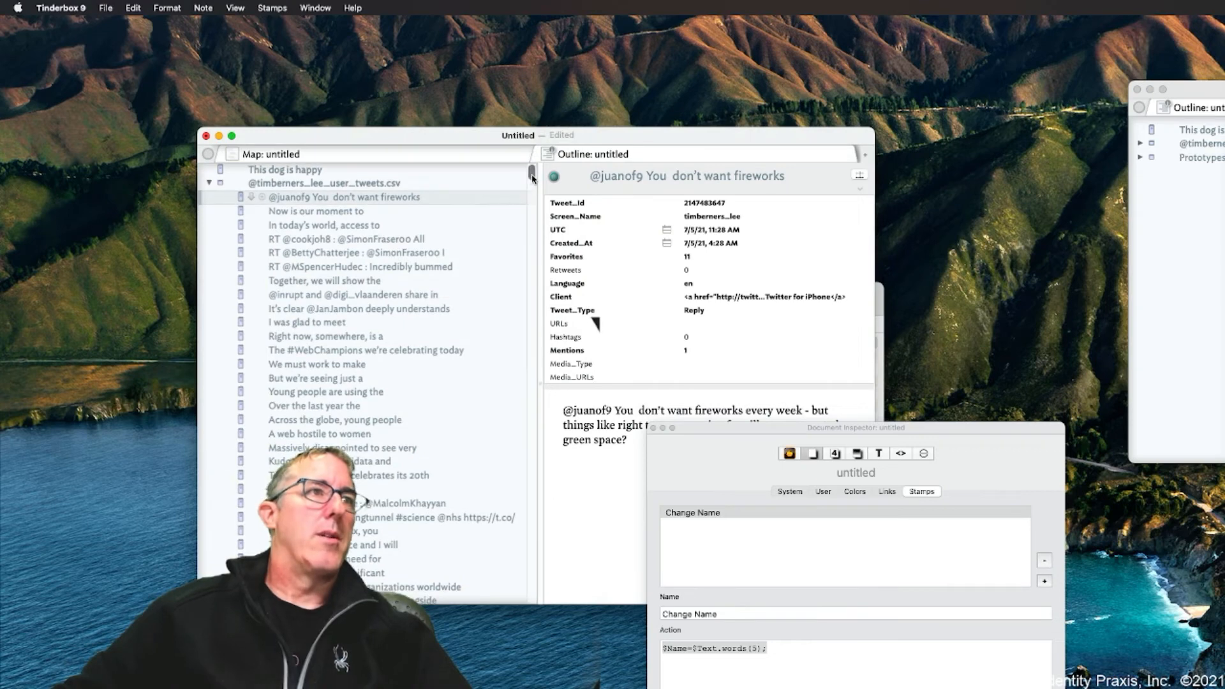
left_click_drag(533, 179, 532, 605)
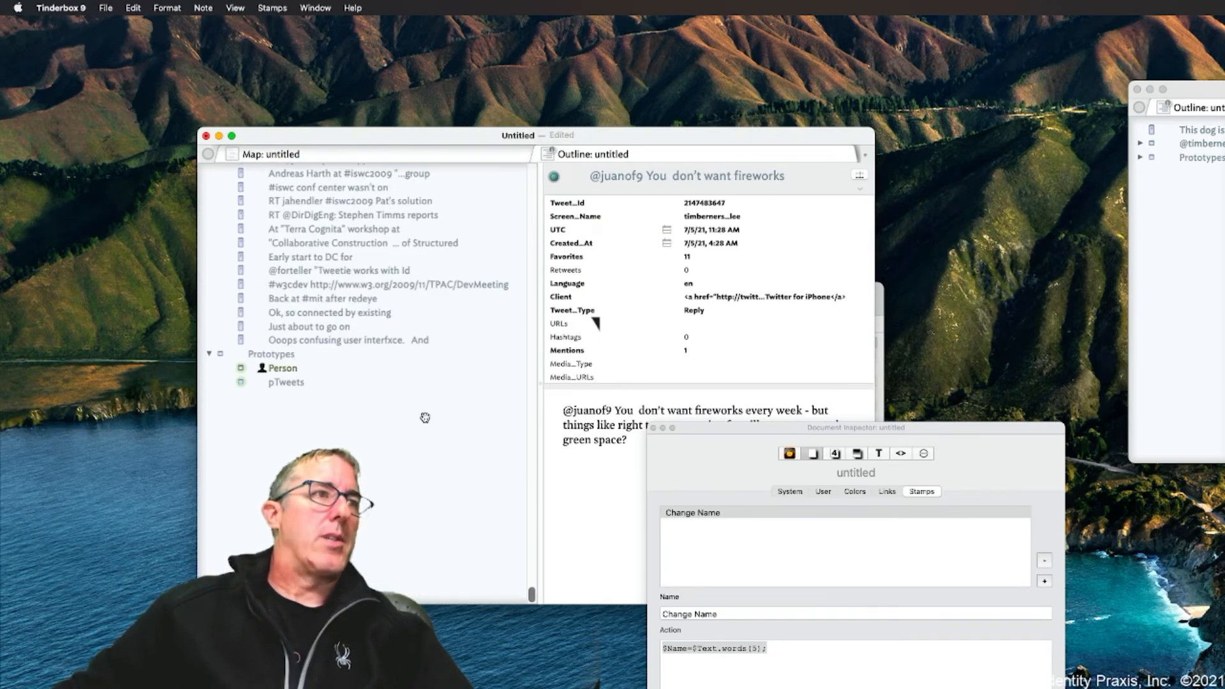
left_click(434, 342, "shift")
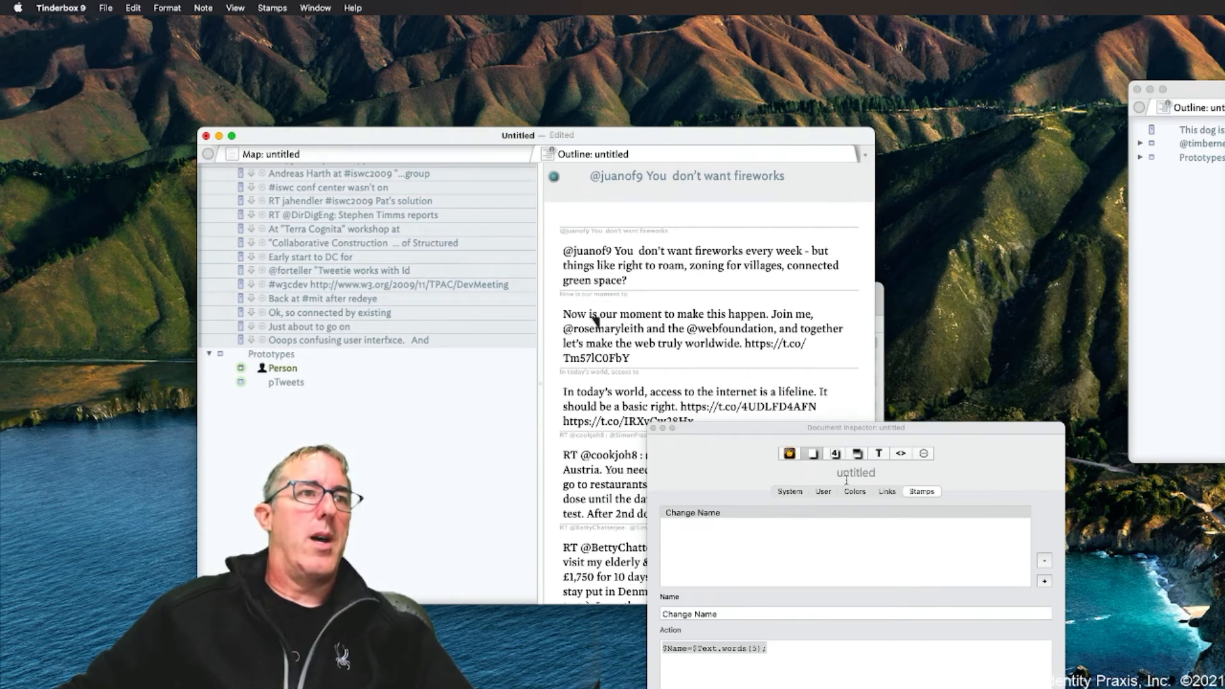
left_click(834, 454)
left_click(864, 492)
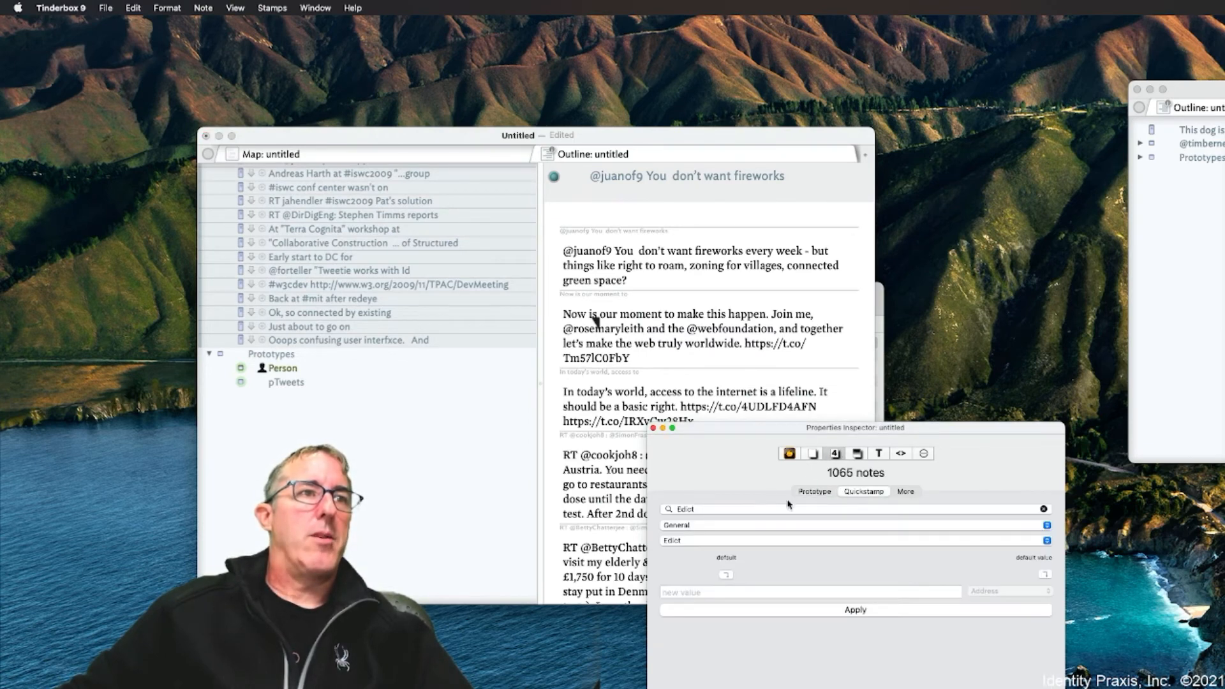
left_click(789, 508)
type("Dis")
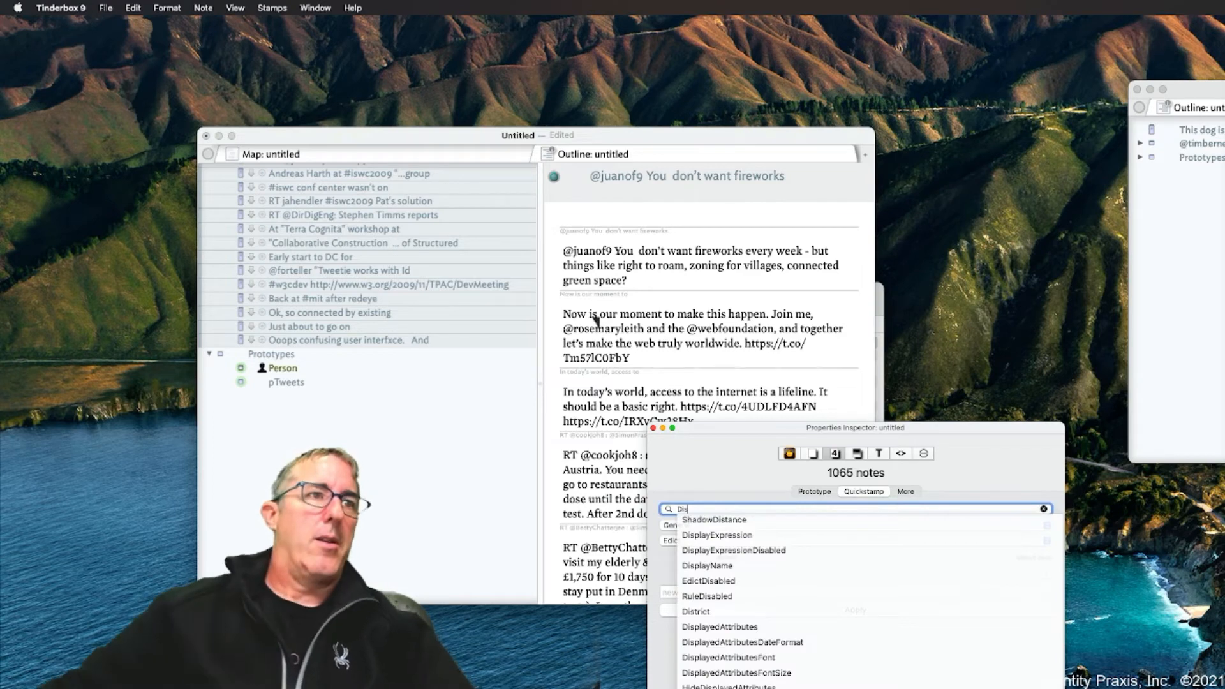
left_click(750, 630)
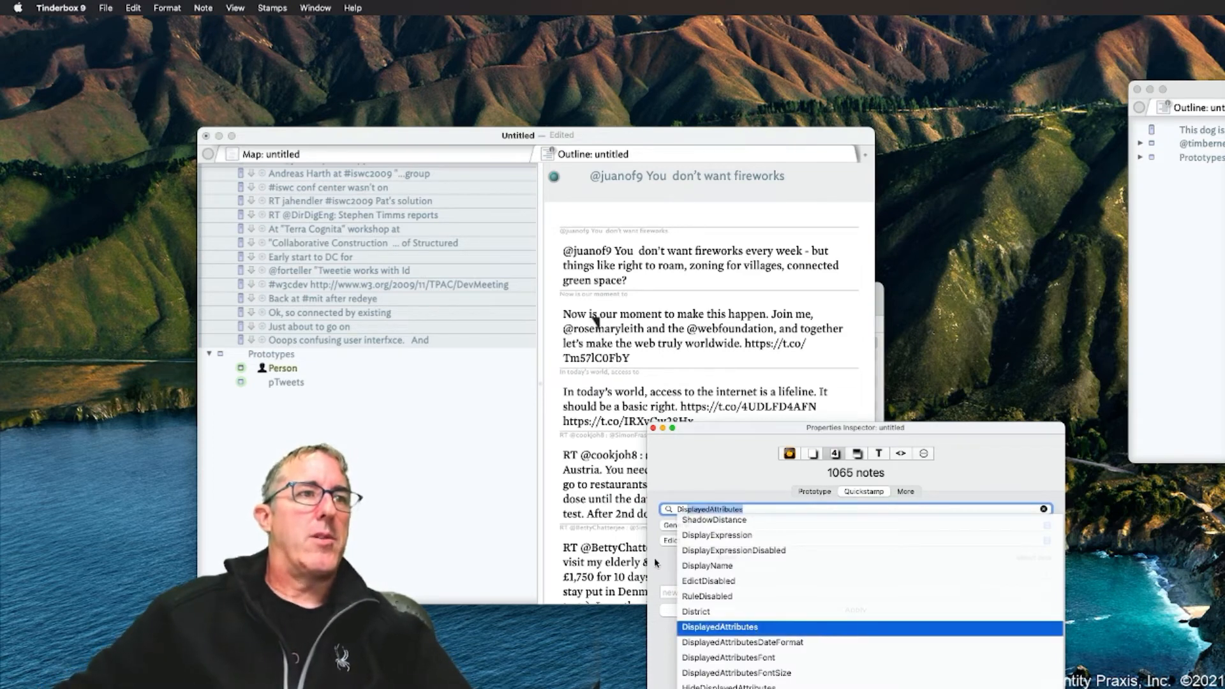
key("Return")
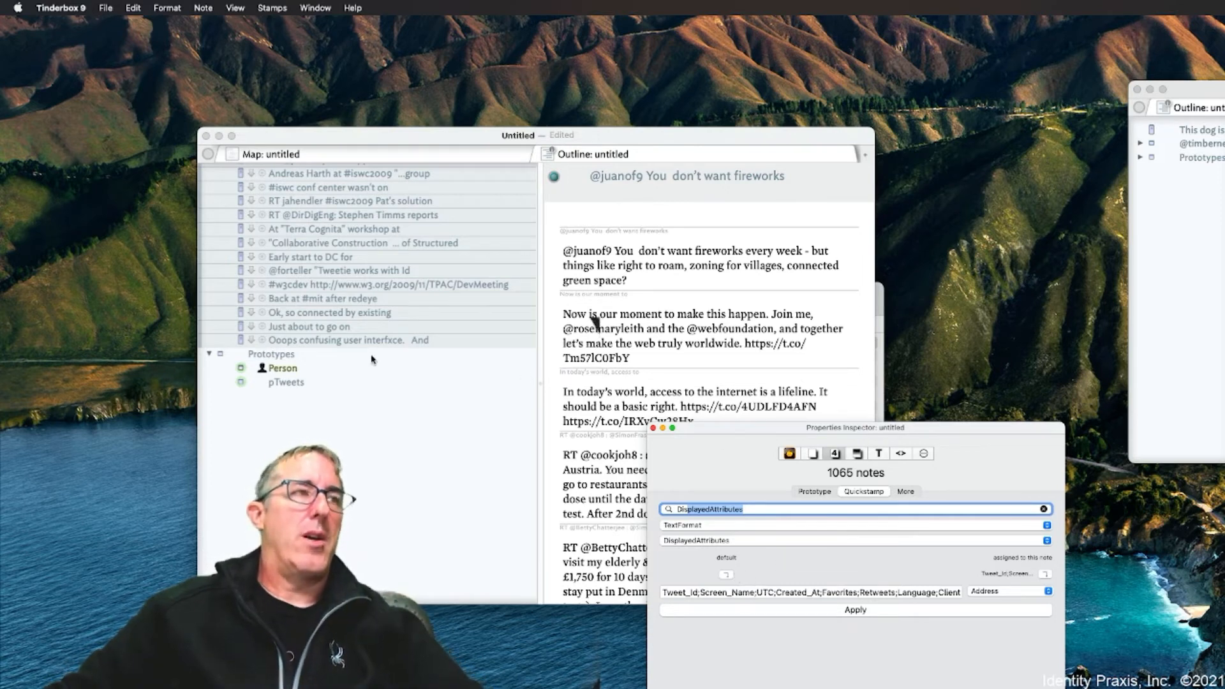
Assign the pTweets prototype to the selected tweet notes and reset their DisplayedAttributes to the inherited value
left_click(238, 298)
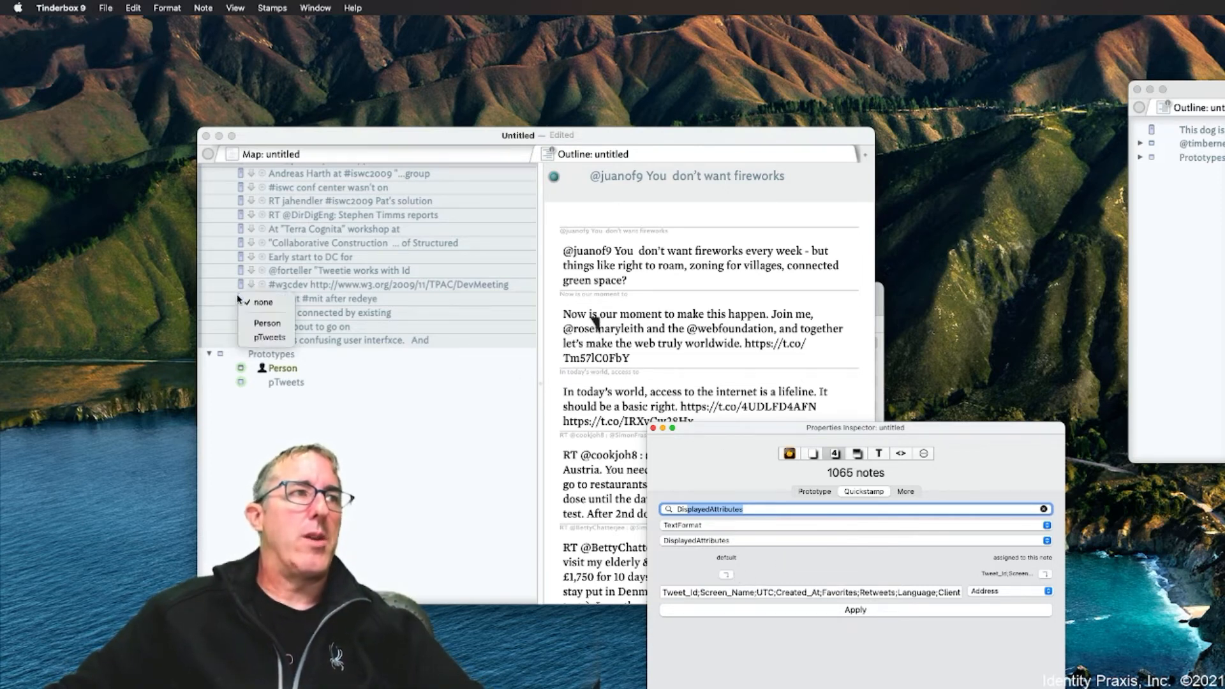
left_click(255, 337)
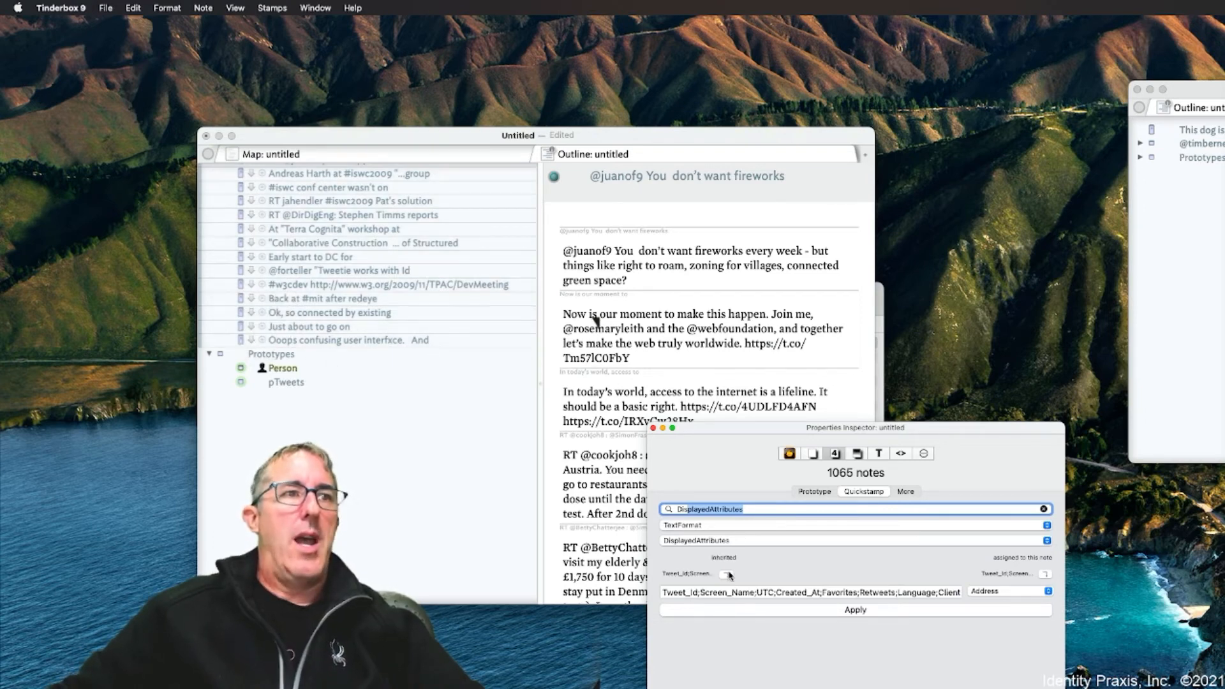
left_click(728, 575)
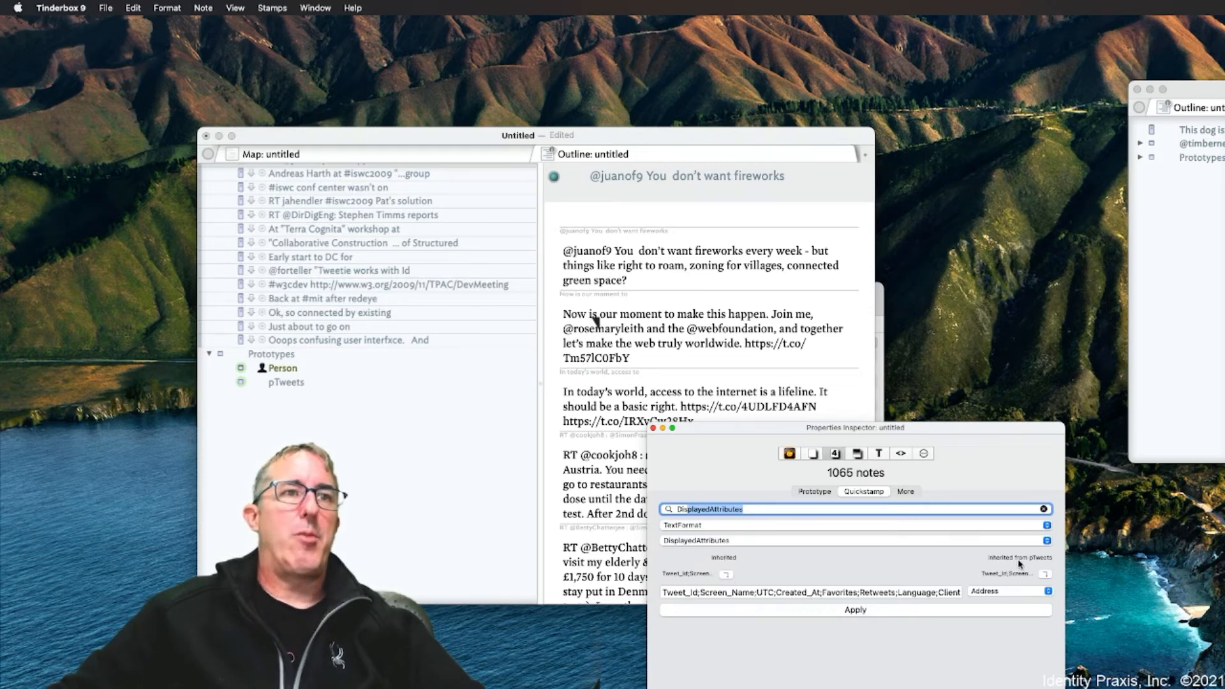
left_click(337, 342)
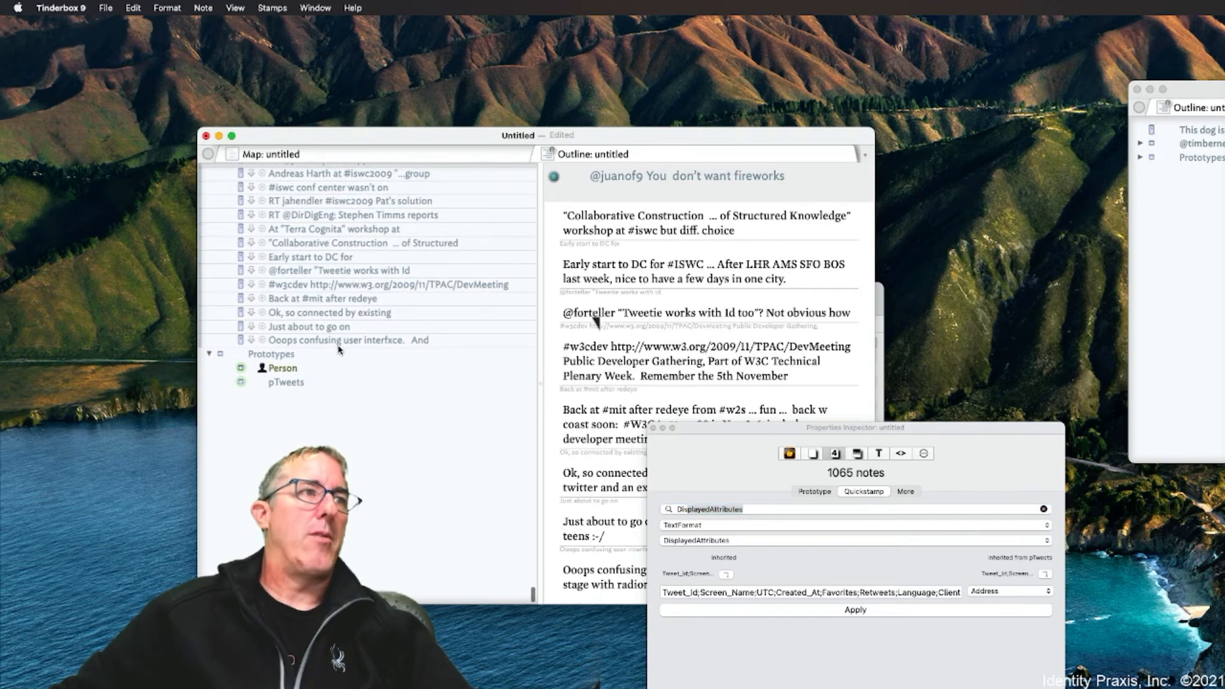
Examine the displayed attributes of the last tweet notes in the CSV container
left_click(330, 354)
left_click(338, 339)
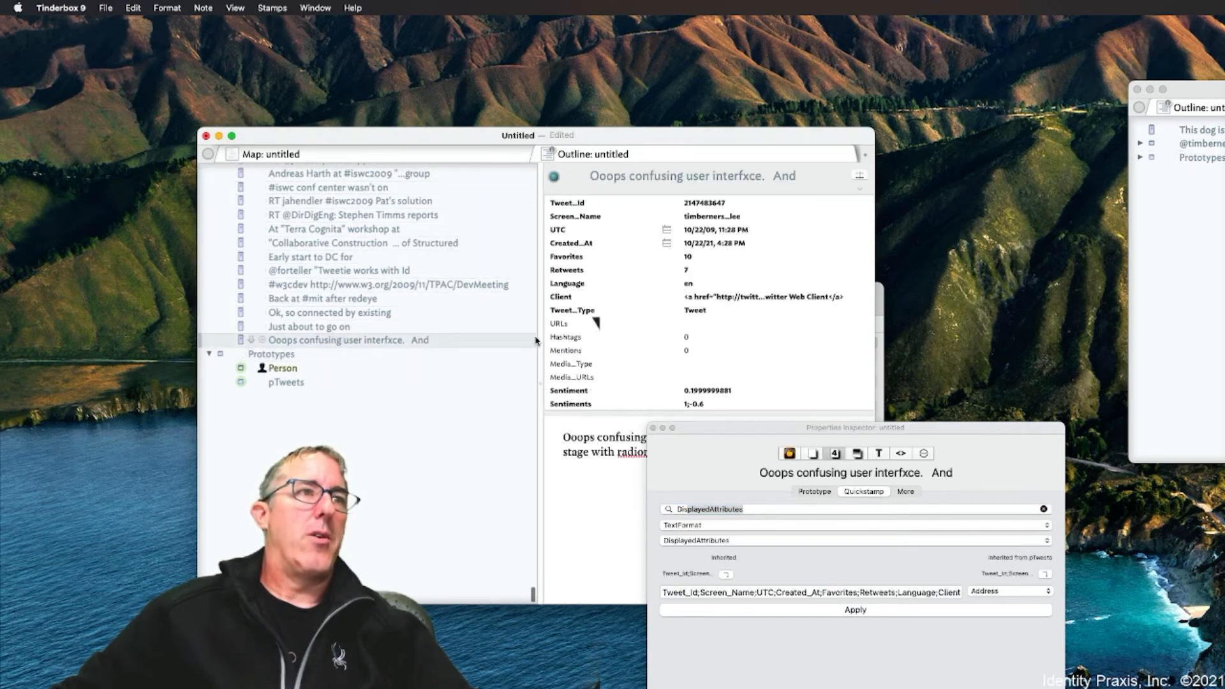
key("Up")
key("Up")
key("Up")
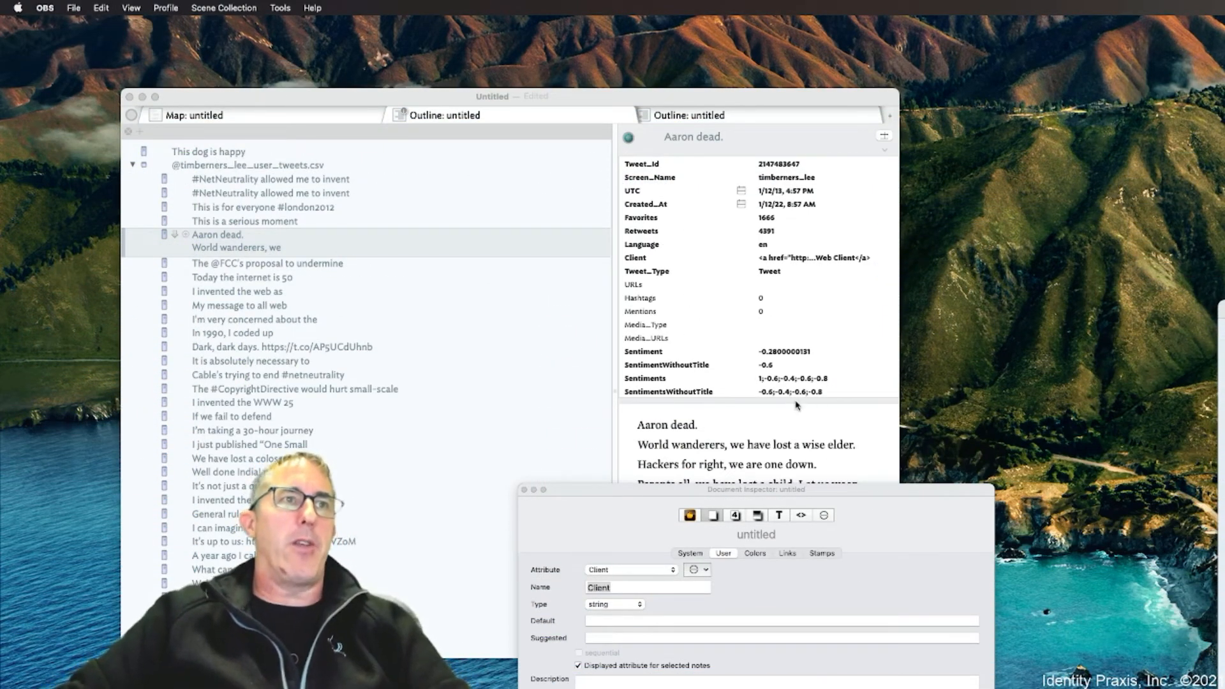
Compare the sentiment attributes of the "Today the internet is 50" and "Aaron dead." tweet notes
left_click(356, 278)
left_click(356, 279)
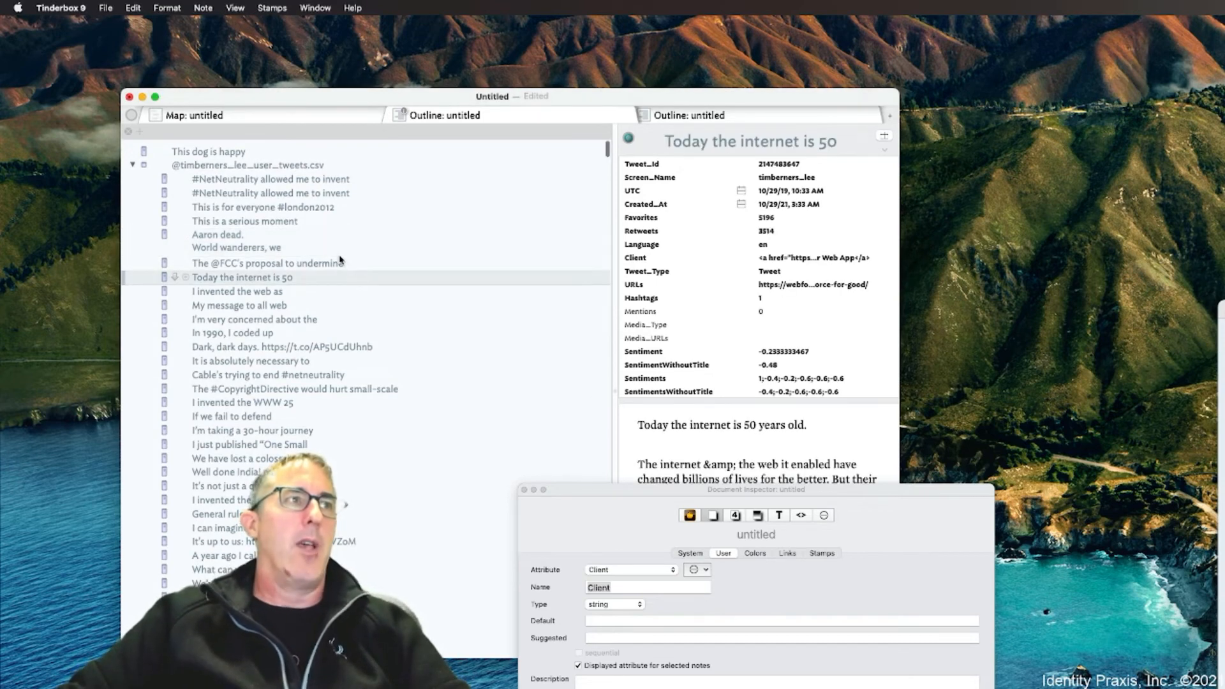
left_click(333, 238)
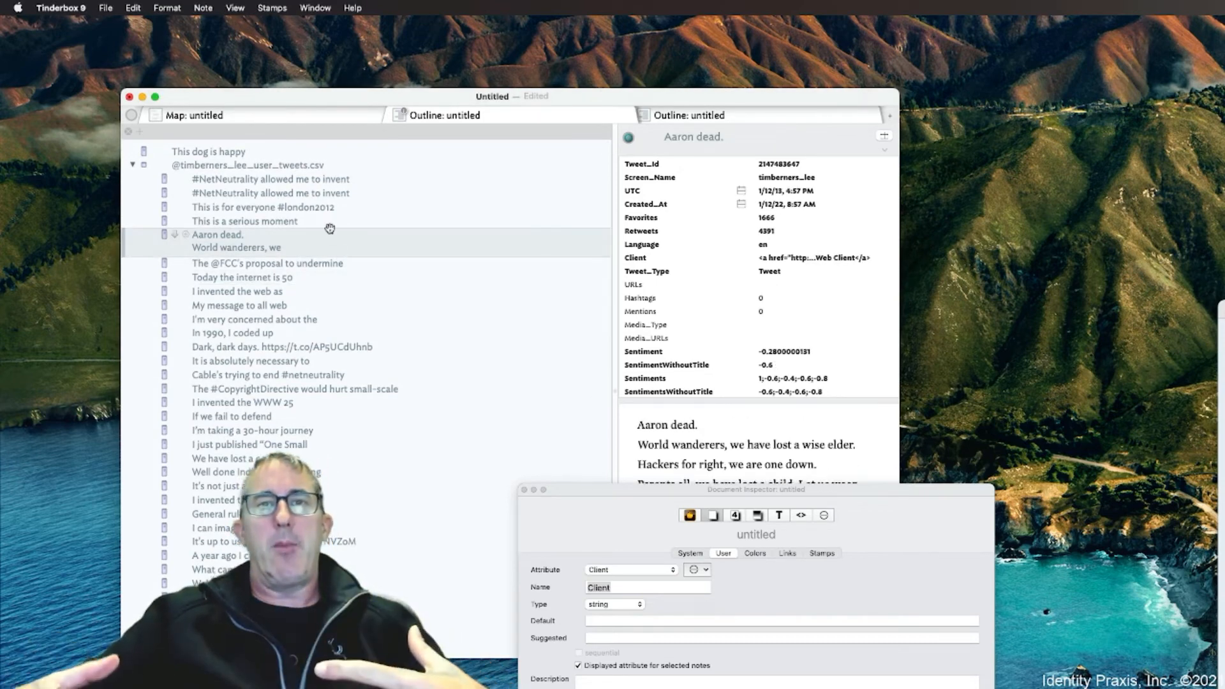
left_click(304, 165)
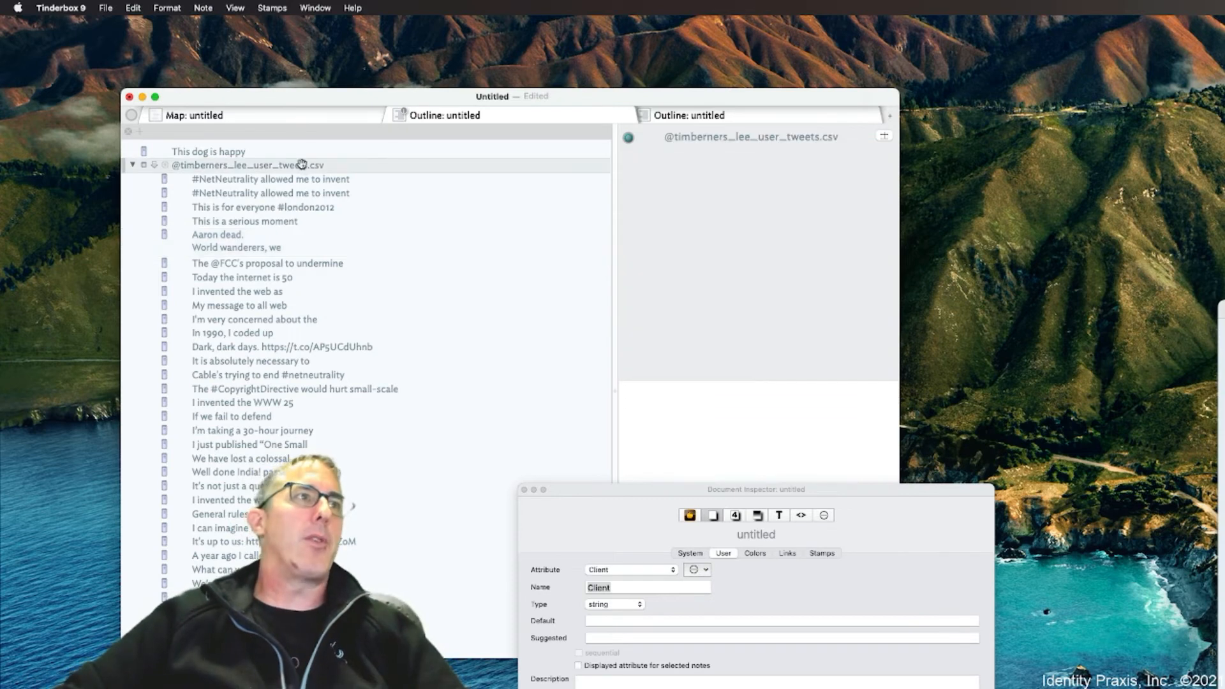
left_click(425, 277)
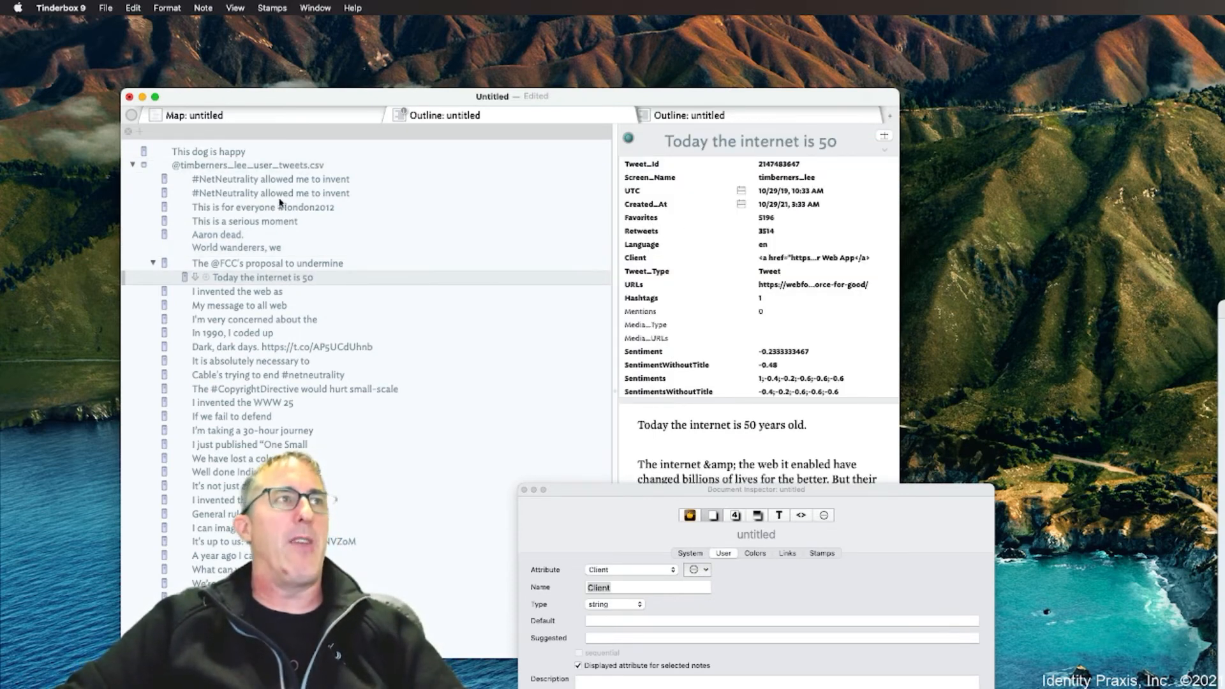
left_click(237, 167)
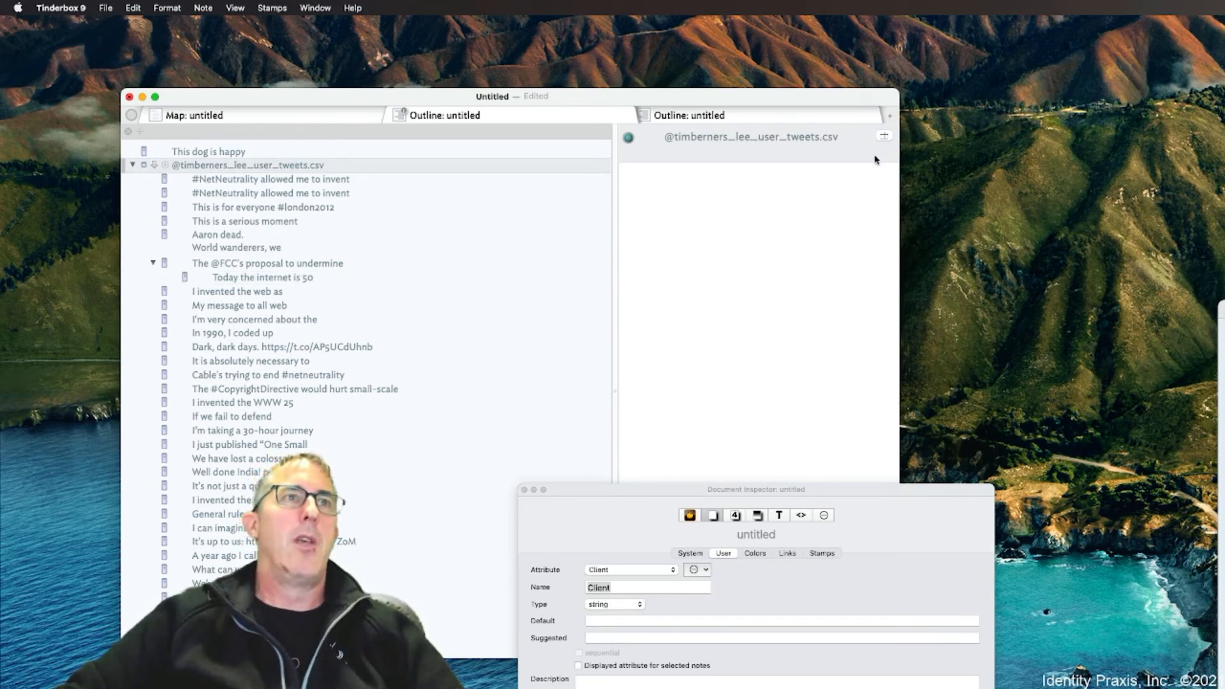
left_click(885, 136)
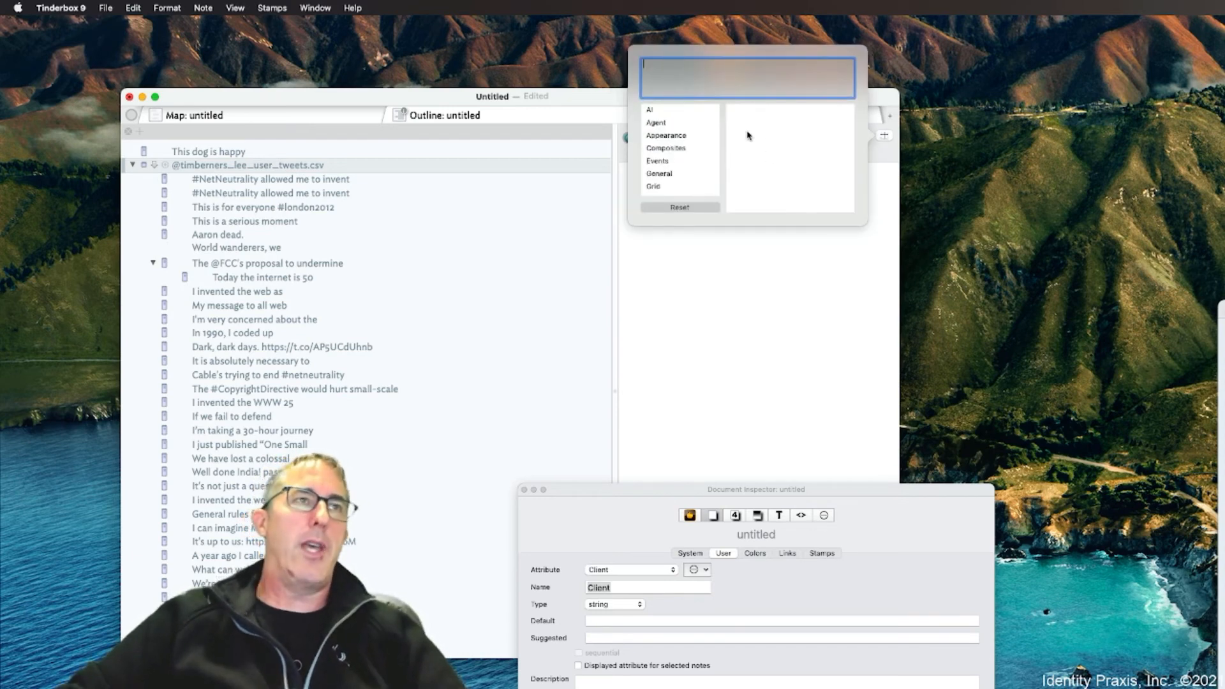
type("SunFaviorit")
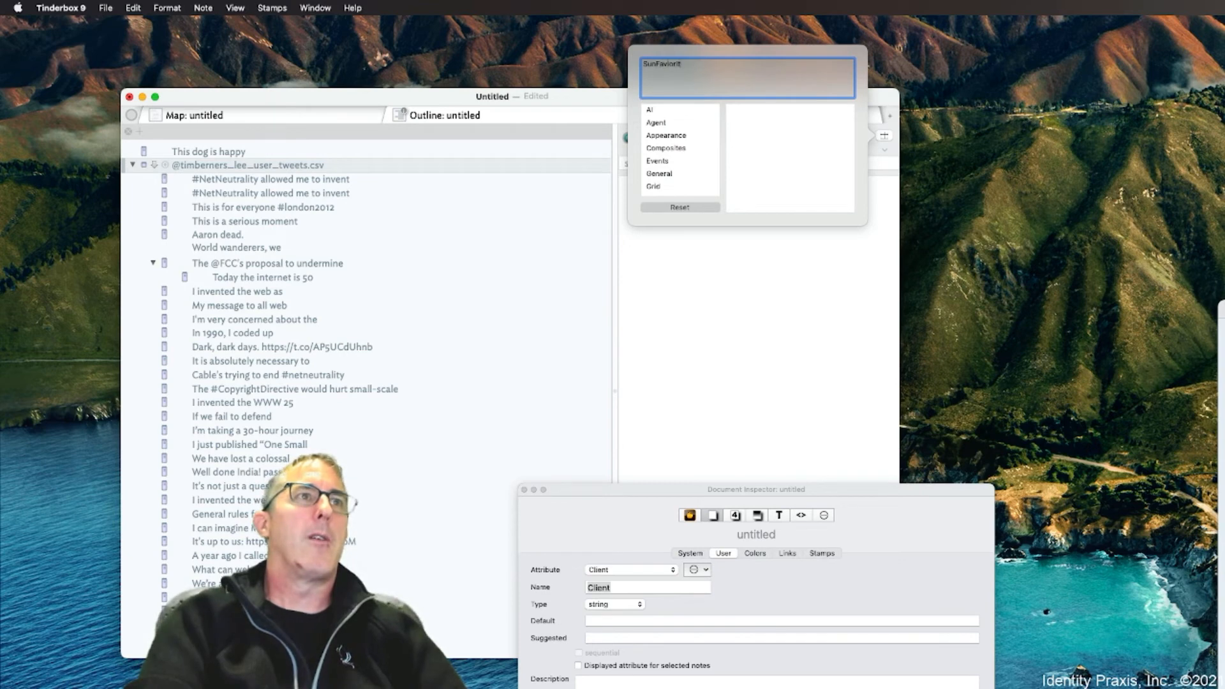
type("es,SumRetweets")
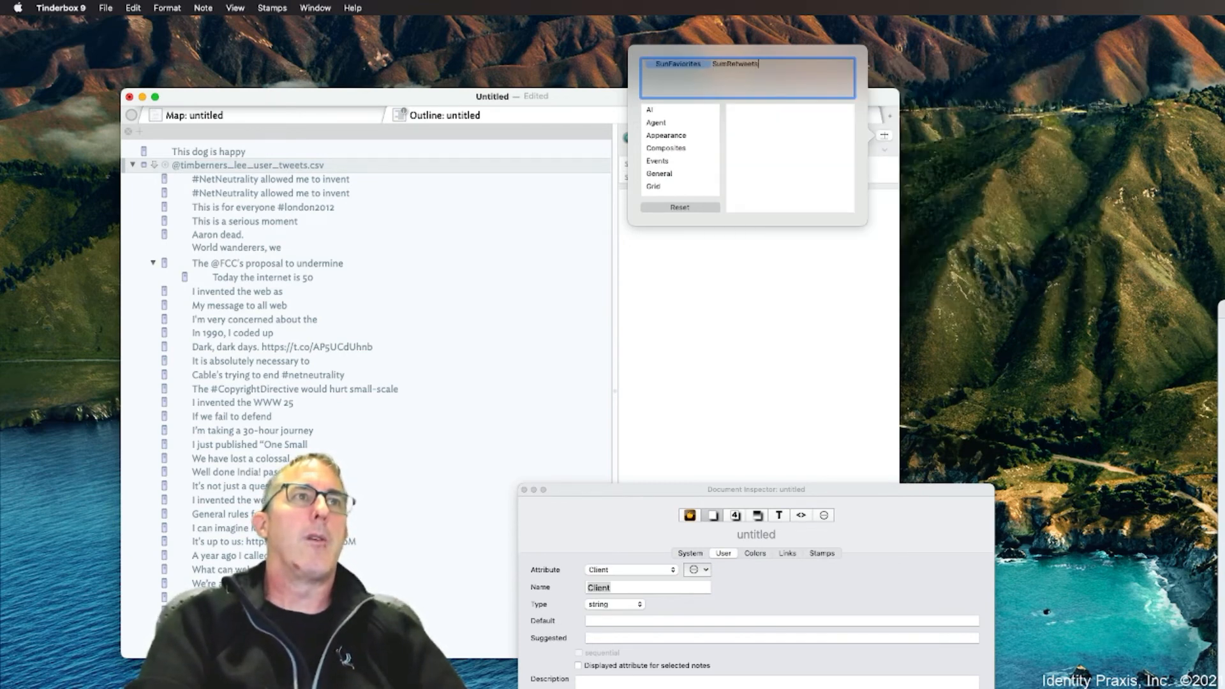
key("Return")
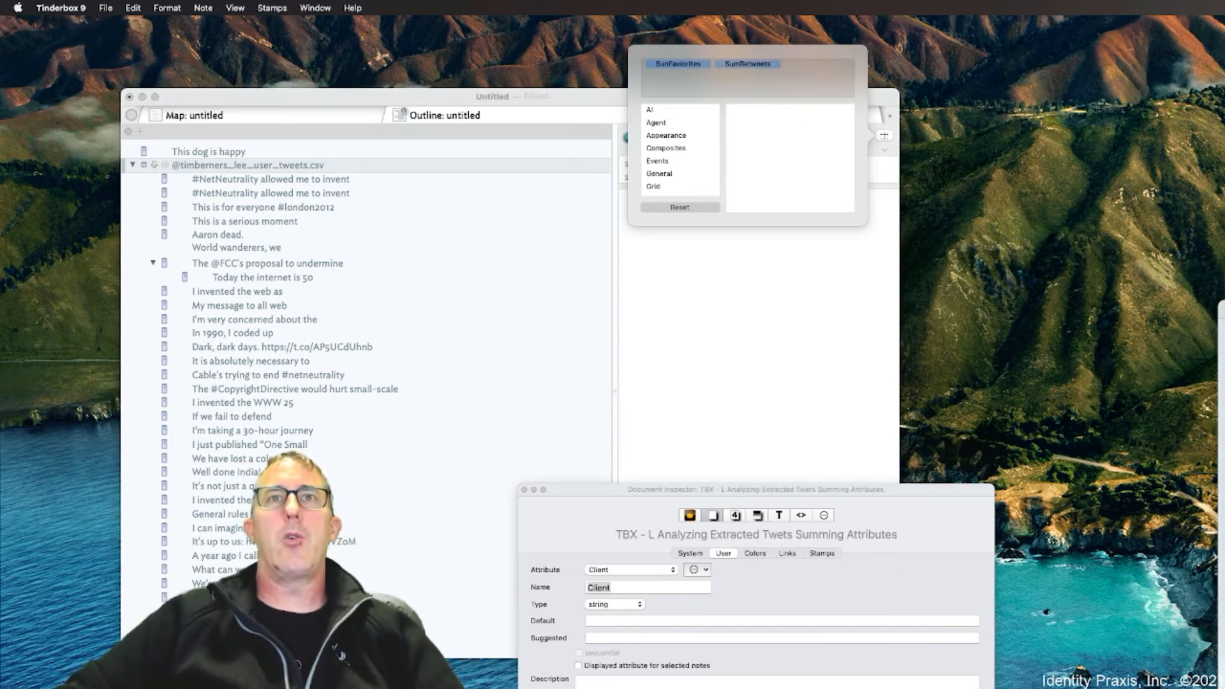
Add AveSentiment and AveSentimentWithoutTitle to the container's displayed attributes and finish the attribute list
left_click(815, 81)
key("super+v")
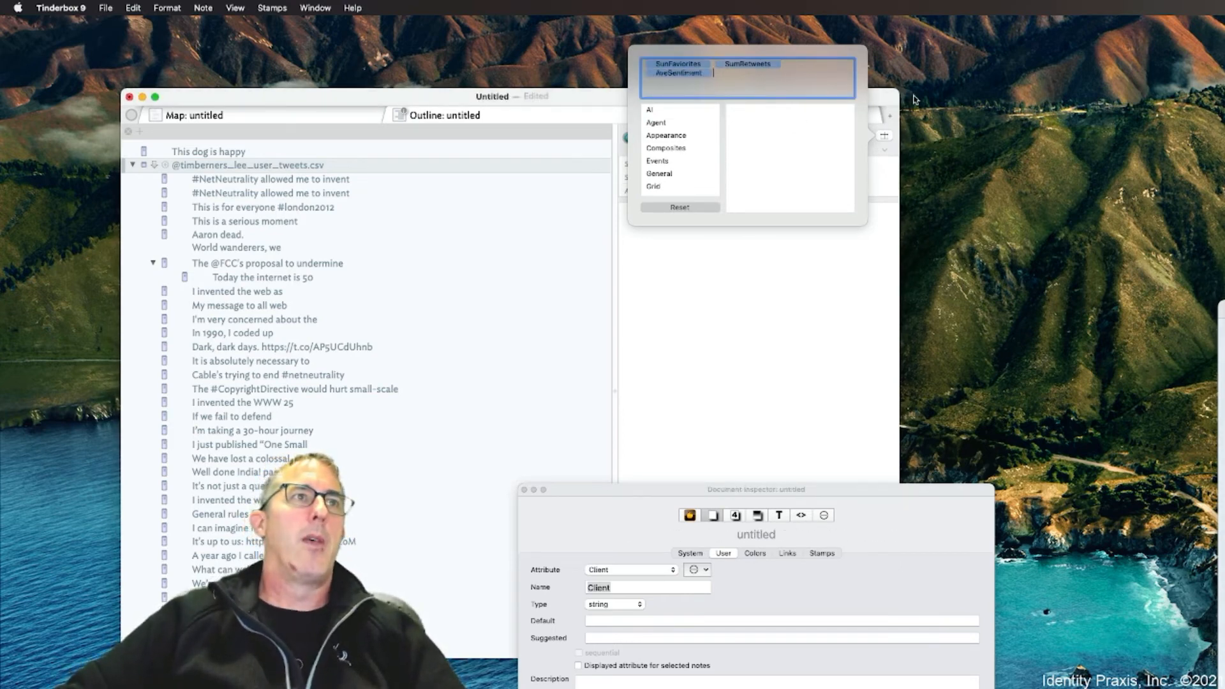
key("super+grave")
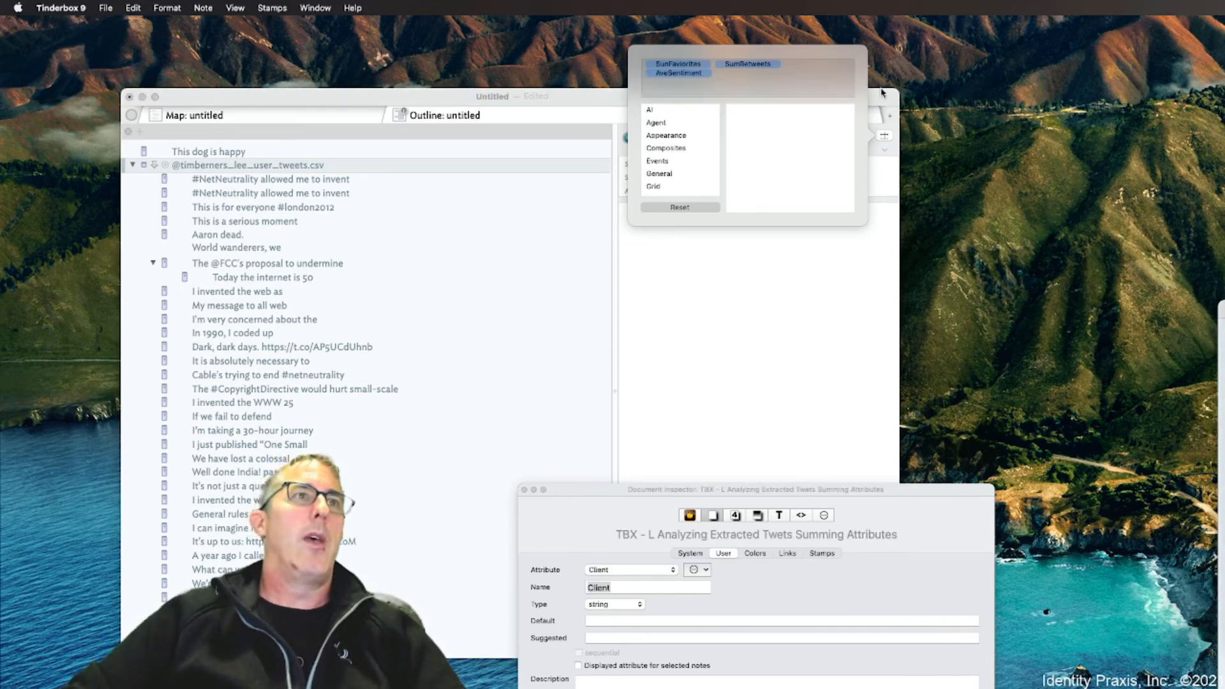
left_click(845, 78)
key("super+v")
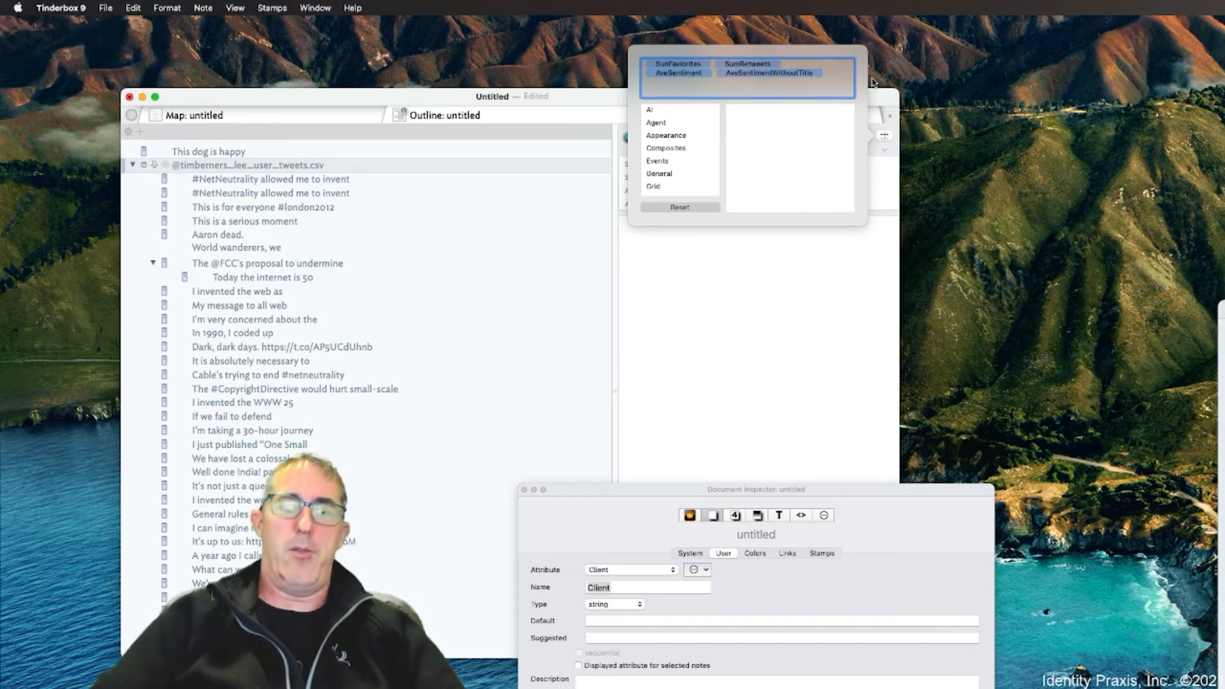
key("super+a")
left_click(805, 268)
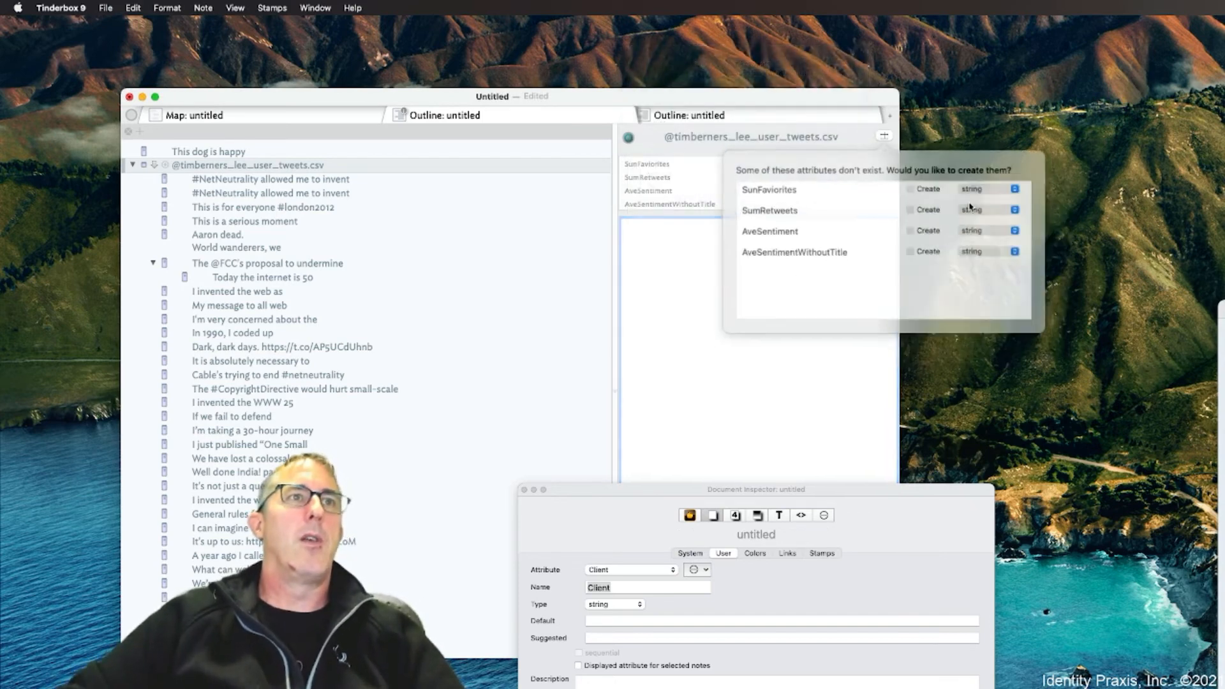
Create the missing attributes SunFaviorites, SumRetweets, AveSentiment and AveSentimentWithoutTitle, all with the number type
left_click(983, 191)
left_click(981, 200)
left_click(983, 206)
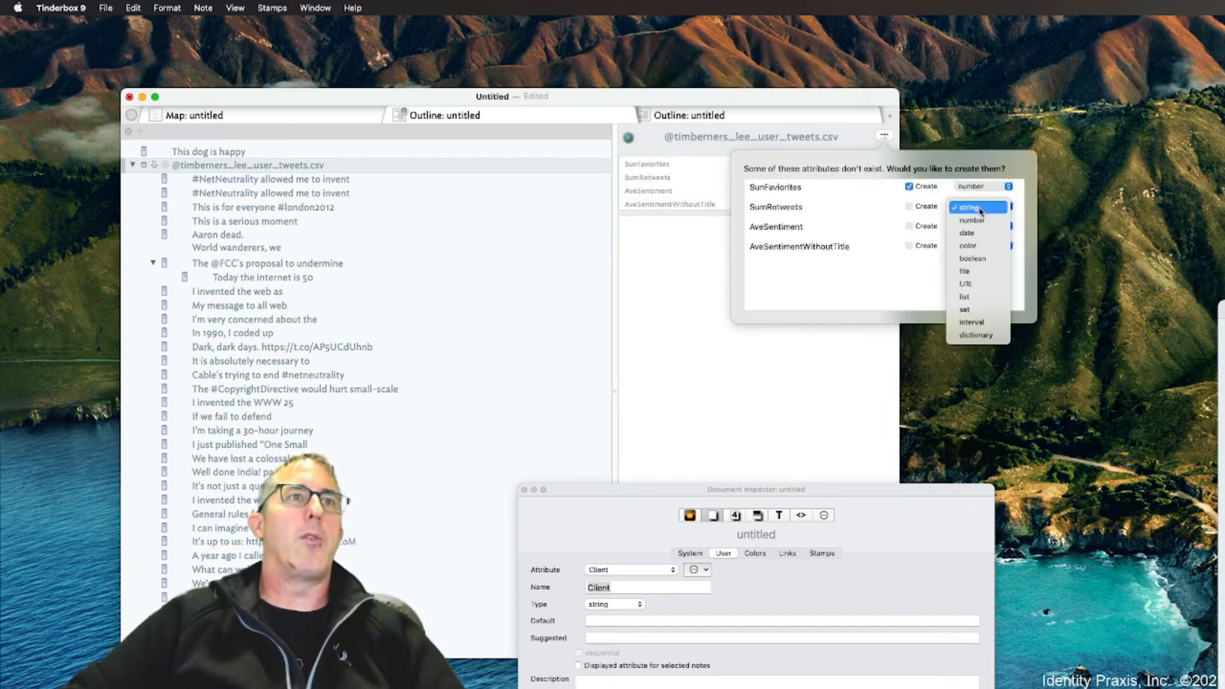
left_click(983, 220)
left_click(986, 228)
left_click(987, 227)
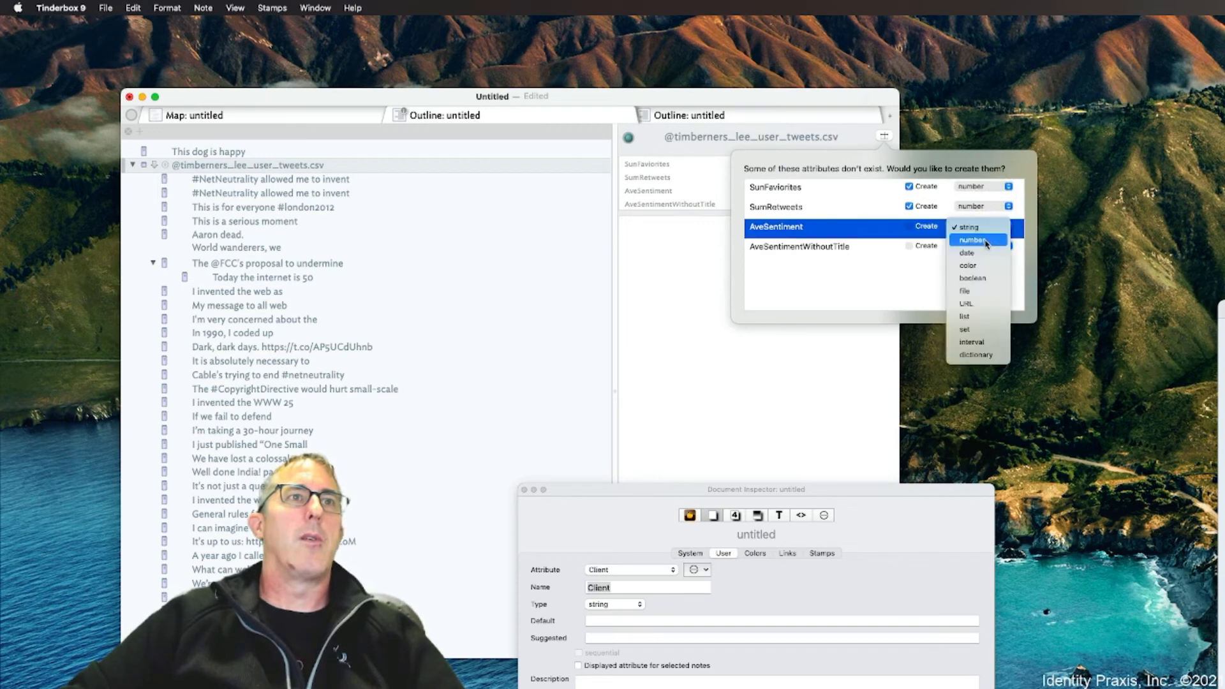
left_click(976, 239)
left_click(986, 246)
left_click(910, 247)
left_click(675, 238)
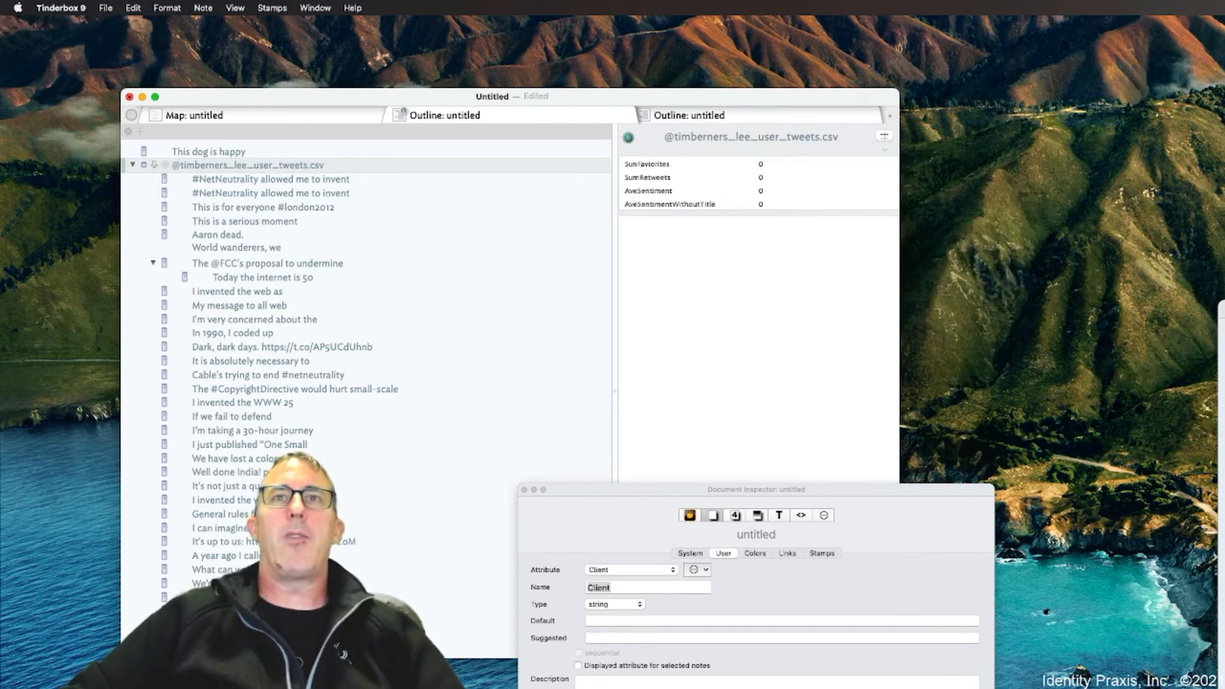
Write a container edict that sums children's $Favorites and $Retweets into $SumFavorites and $SumRetweets, and averages $Sentiment and $SentimentWithoutTitle into $AveSentiment and $AveSentimentWithoutTitle with format("2")
key("super+grave")
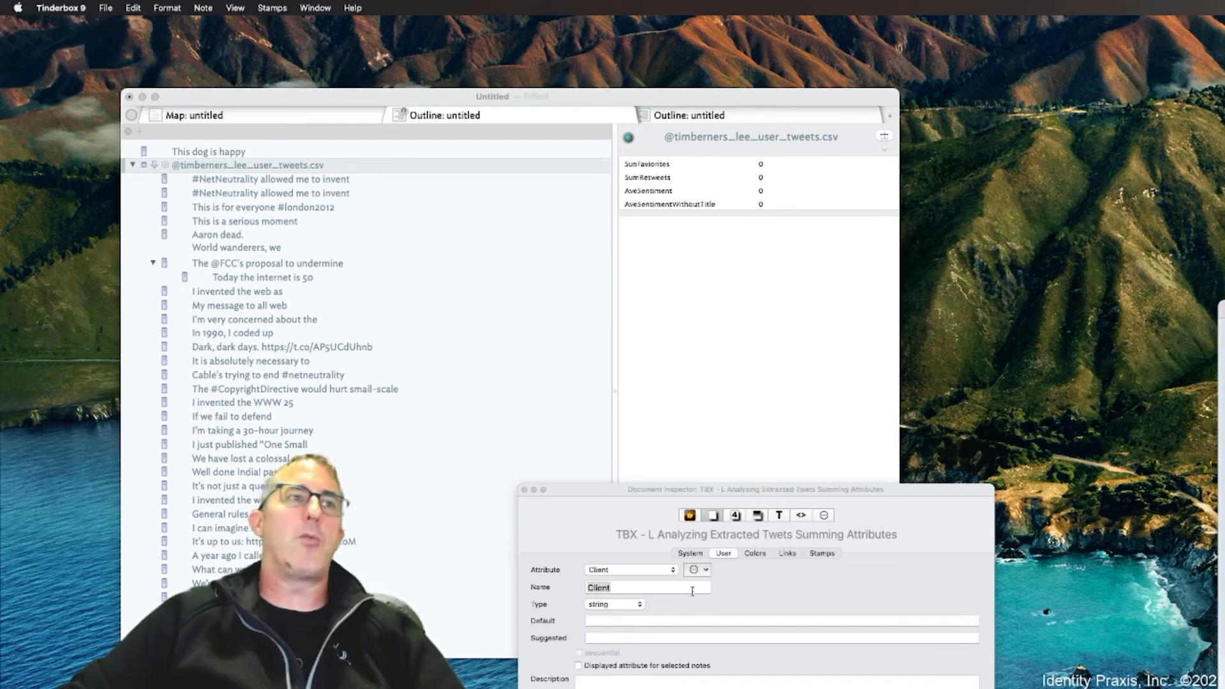
left_click(310, 166)
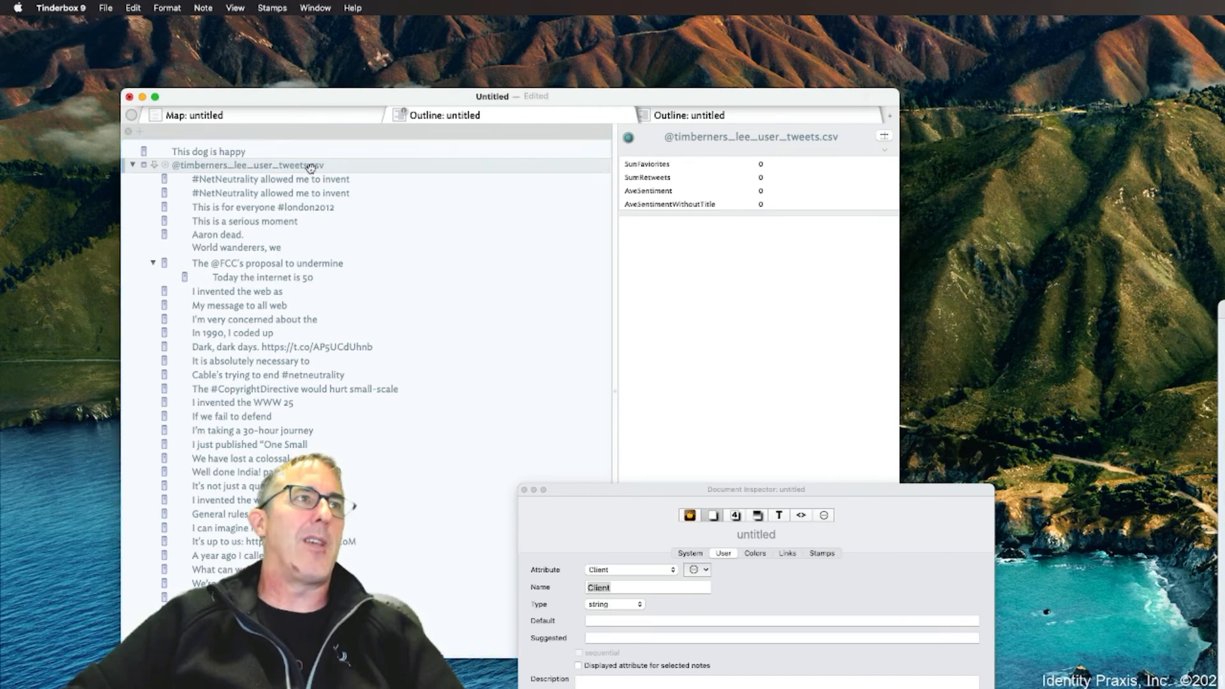
left_click(806, 513)
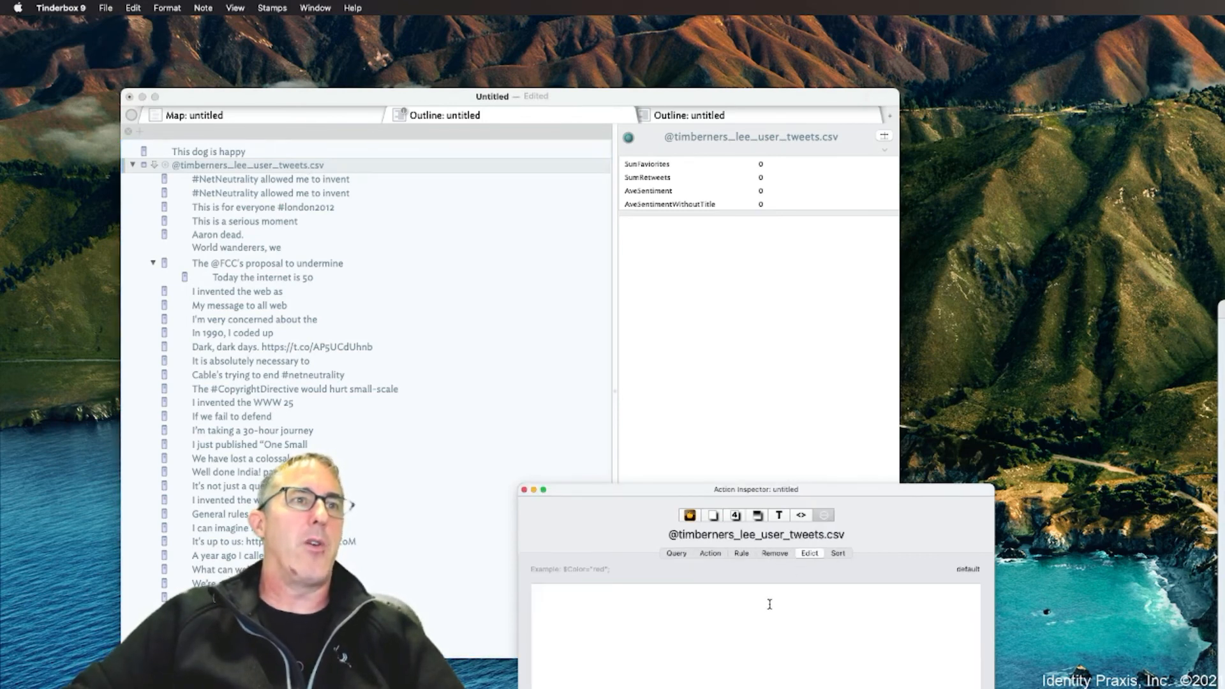
left_click(769, 607)
type("$SumFavorites=sum(children,$Favorites); $SumRetweets=sum(children,$Retweets); $AveSentiment=avg(children,$Sentiment).format(\"2\"); $AveSentimentWithoutTitle=avg(children,$SentimentWithoutTitle).format(\"2\");")
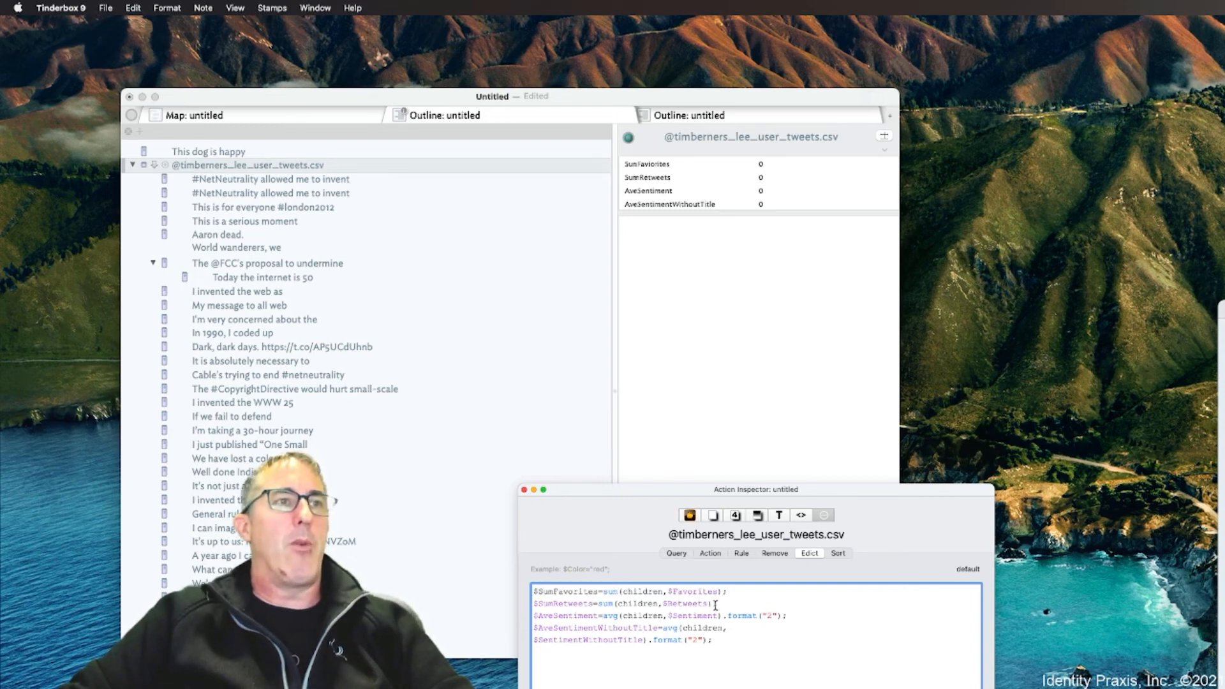
left_click_drag(716, 605, 660, 605)
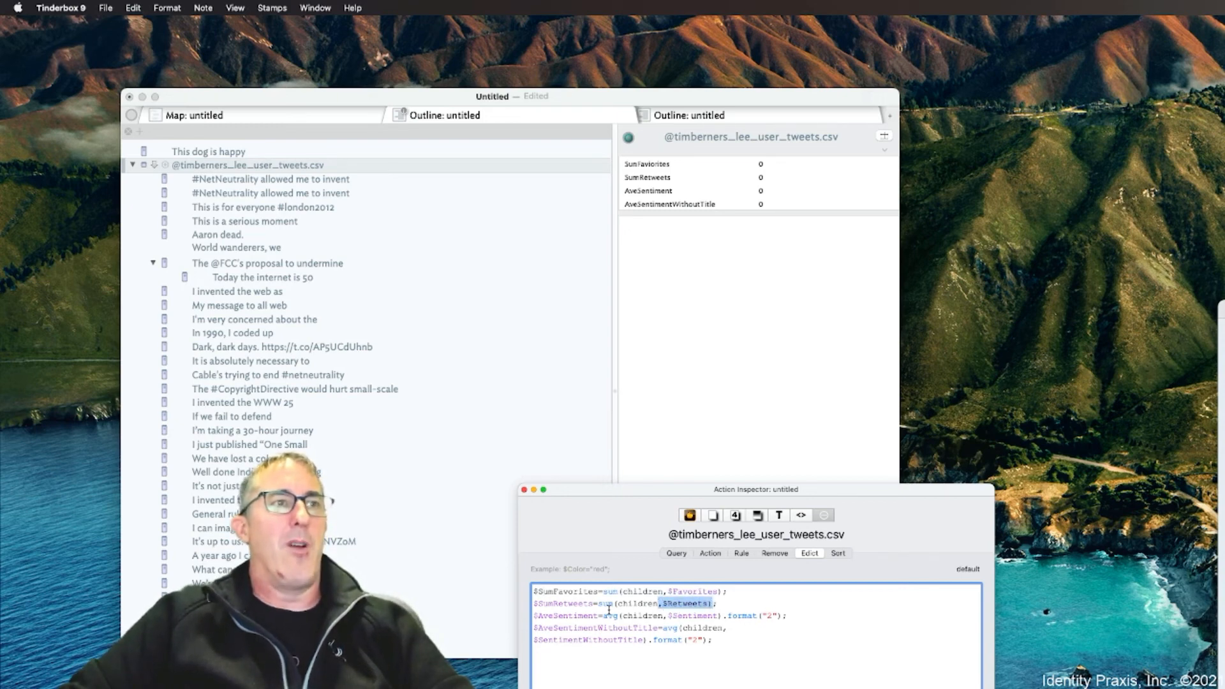
key("Down")
key("Down")
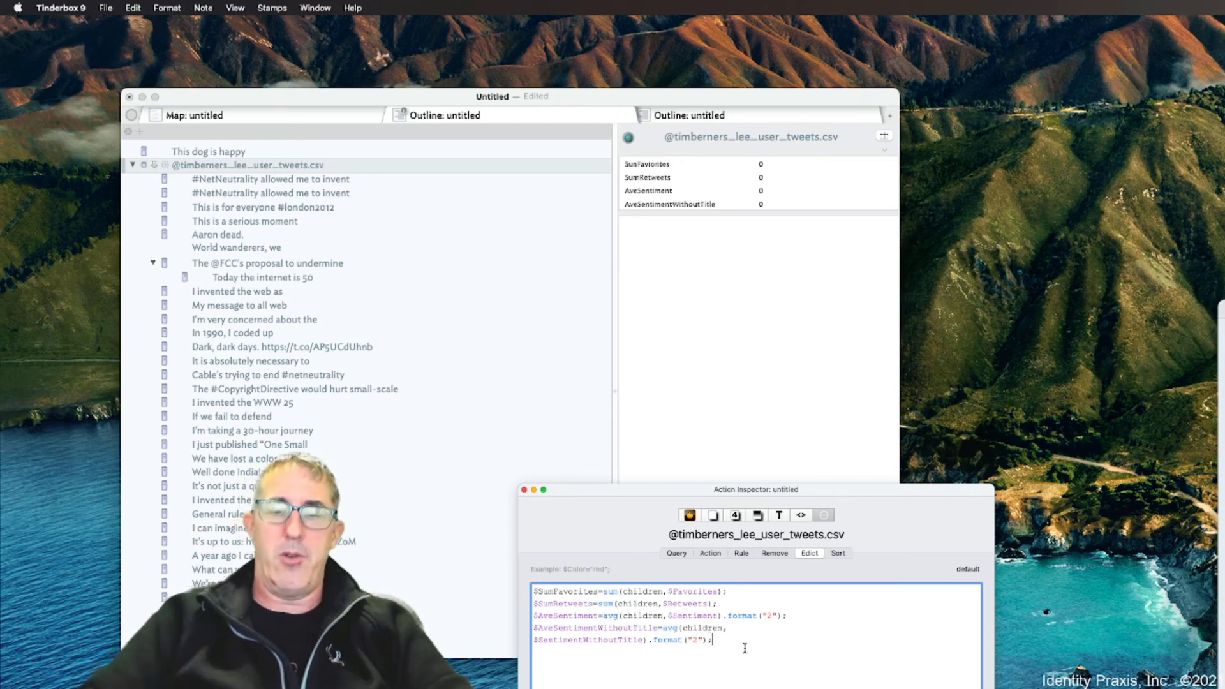
key("Return")
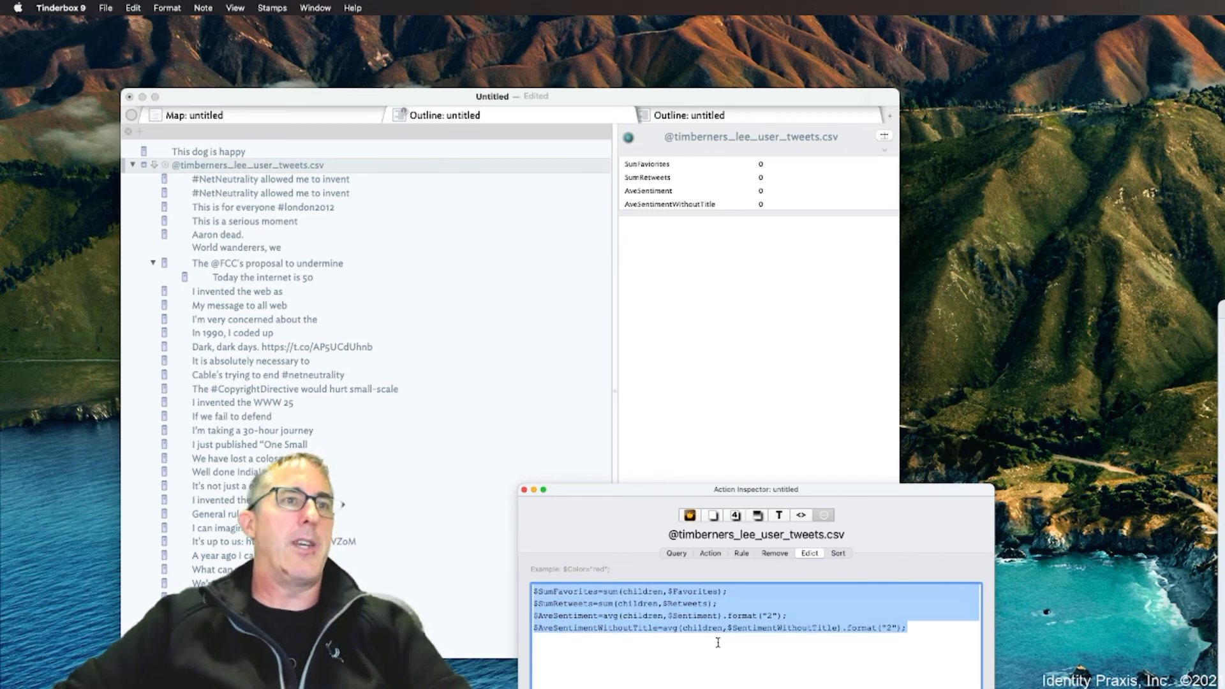
Reselect the CSV container and check the values its edict computes, including the SunFaviorites attribute
left_click(326, 177)
left_click(326, 178)
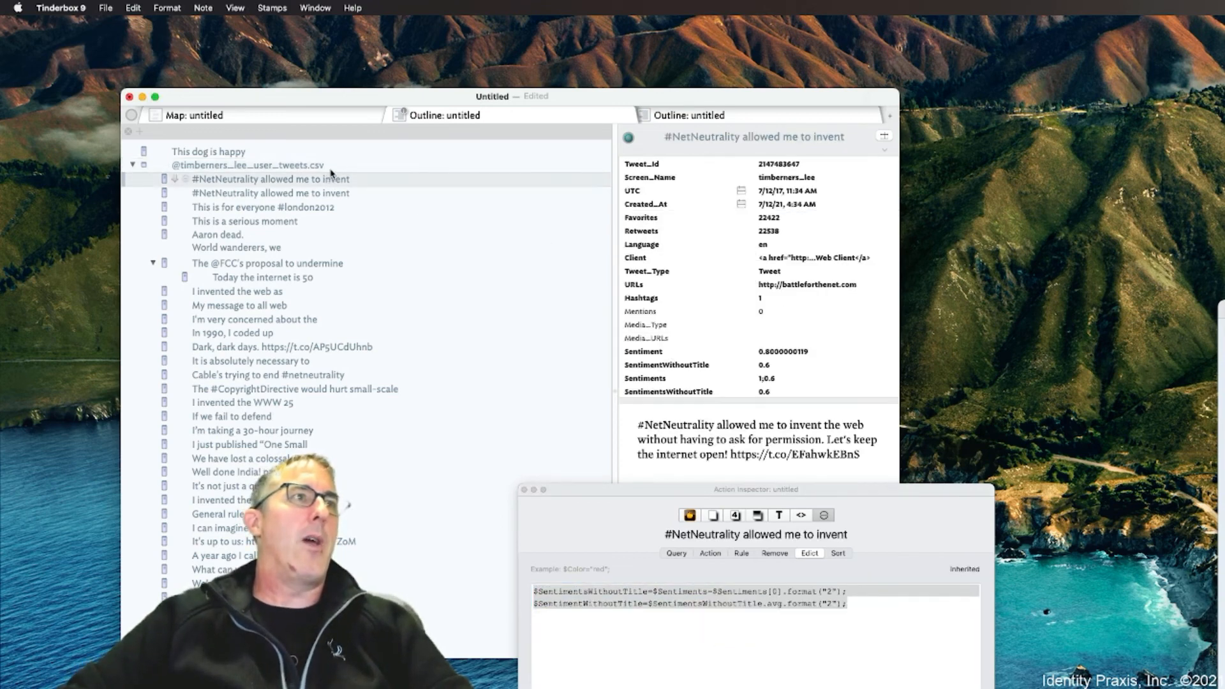
left_click(328, 165)
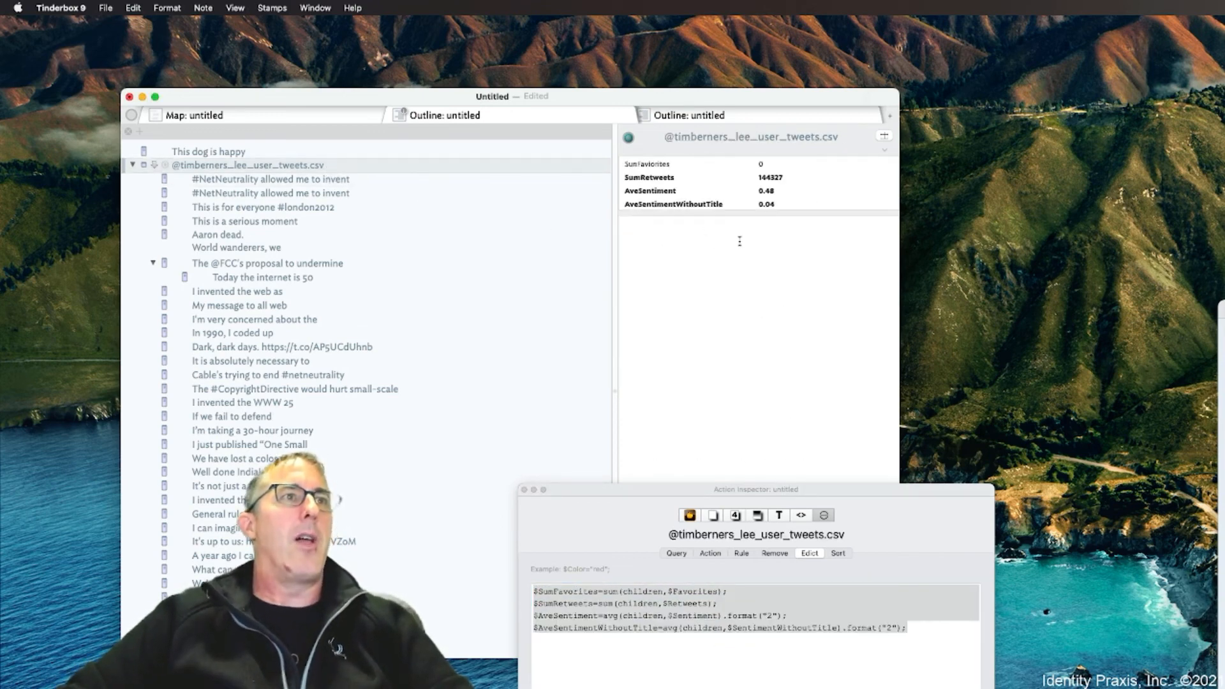
left_click(665, 167)
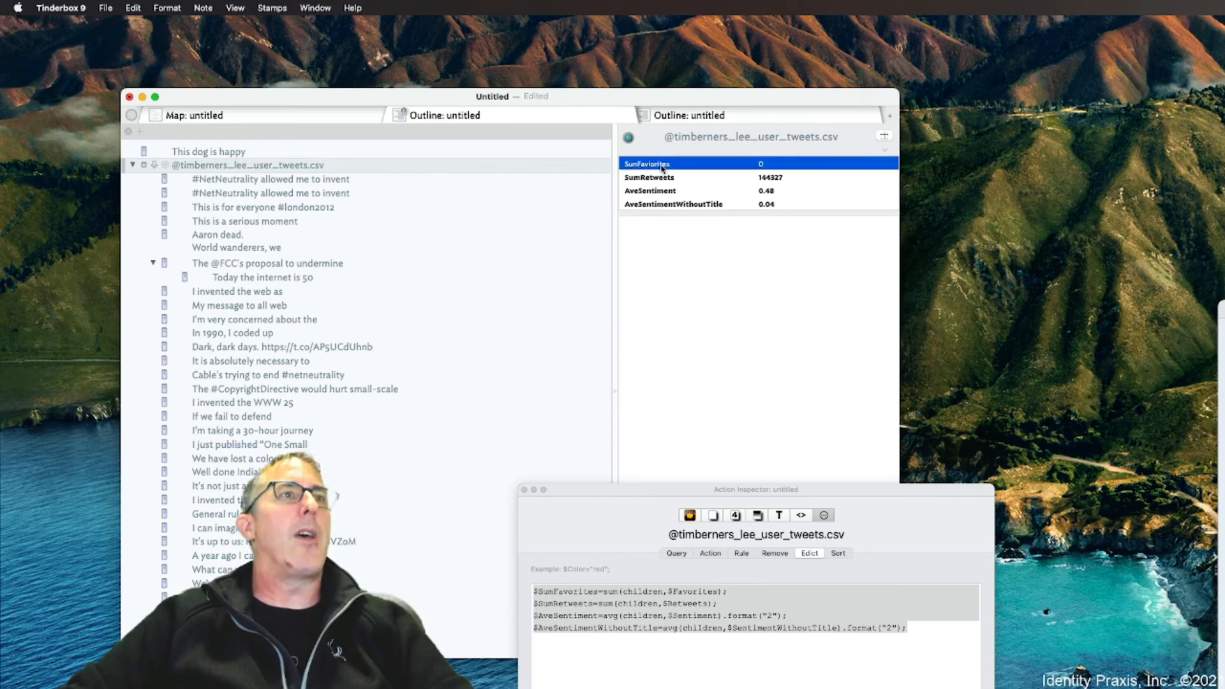
Rename the user attribute SunFaviorites to SunFavorites
left_click(721, 519)
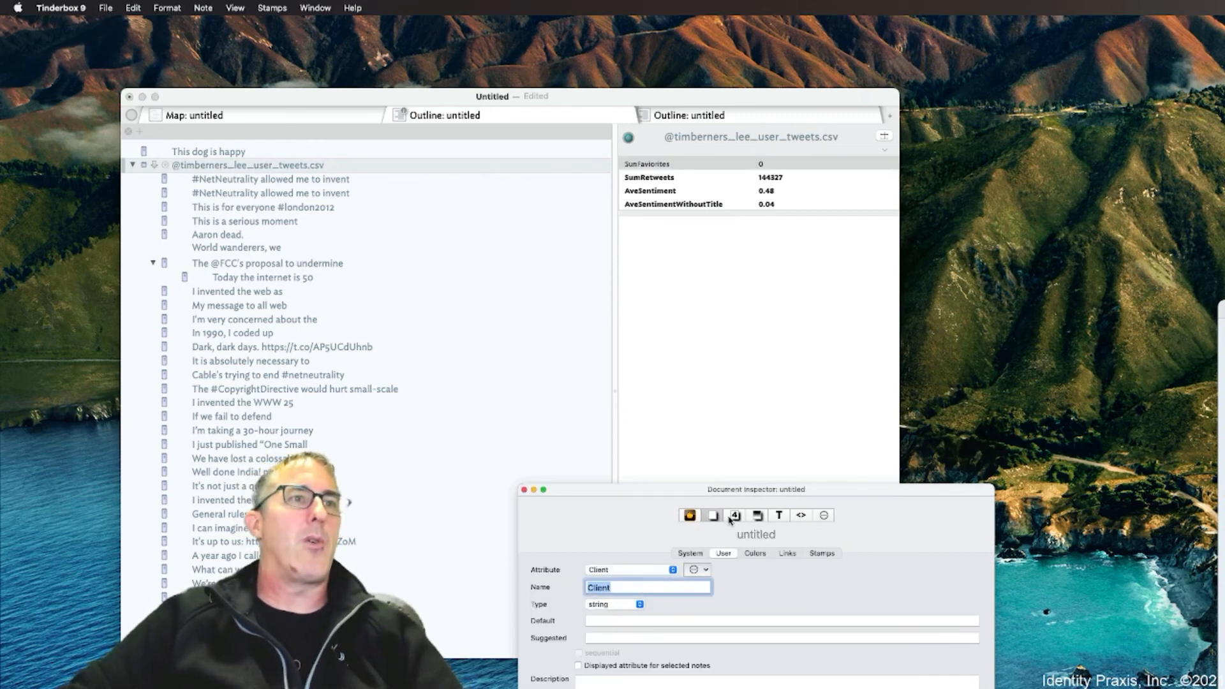
left_click(667, 574)
left_click(672, 550)
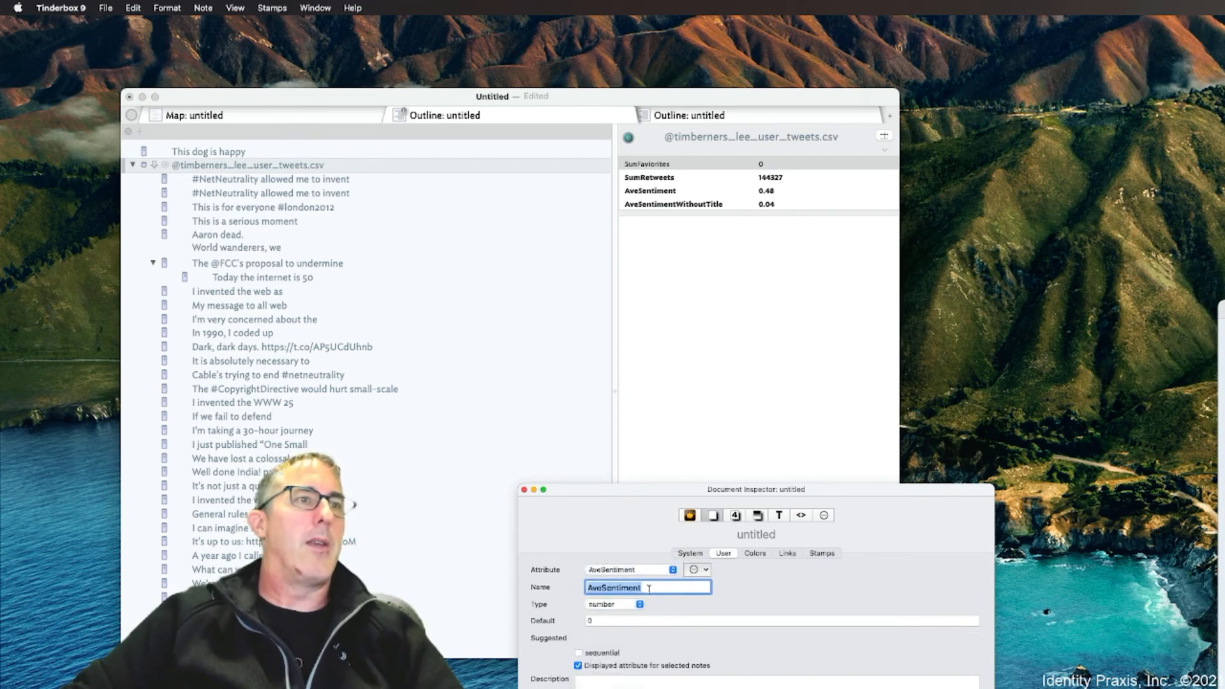
left_click(659, 572)
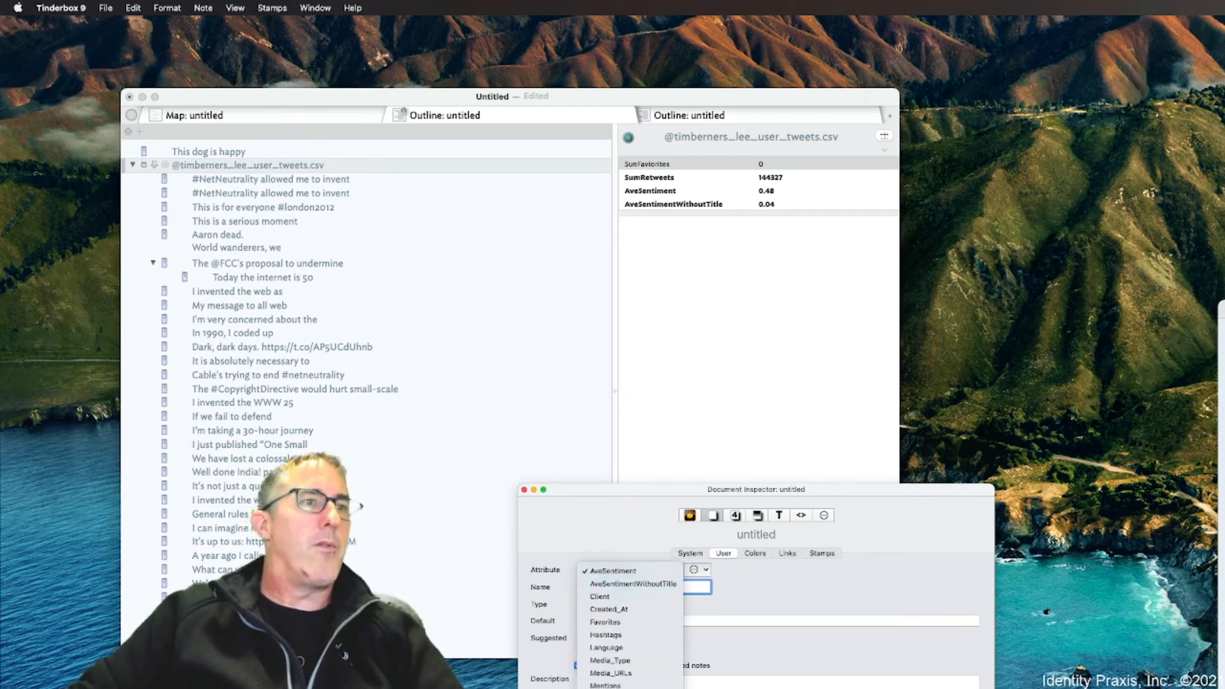
left_click(644, 687)
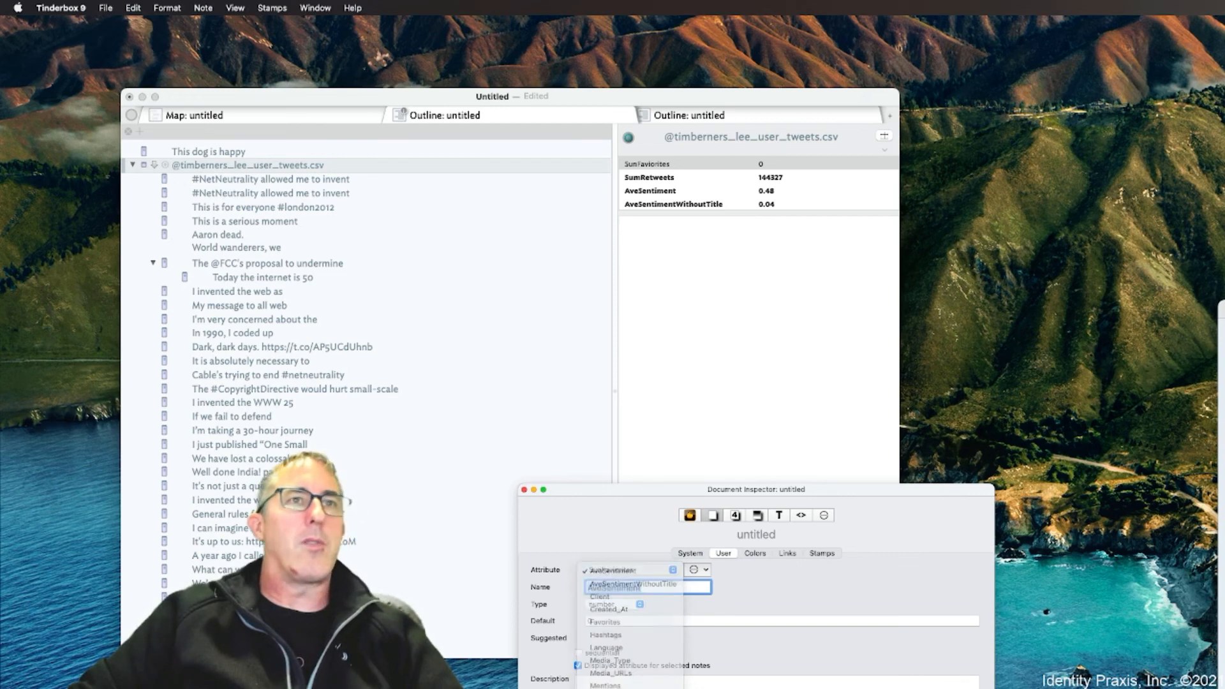
left_click(654, 585)
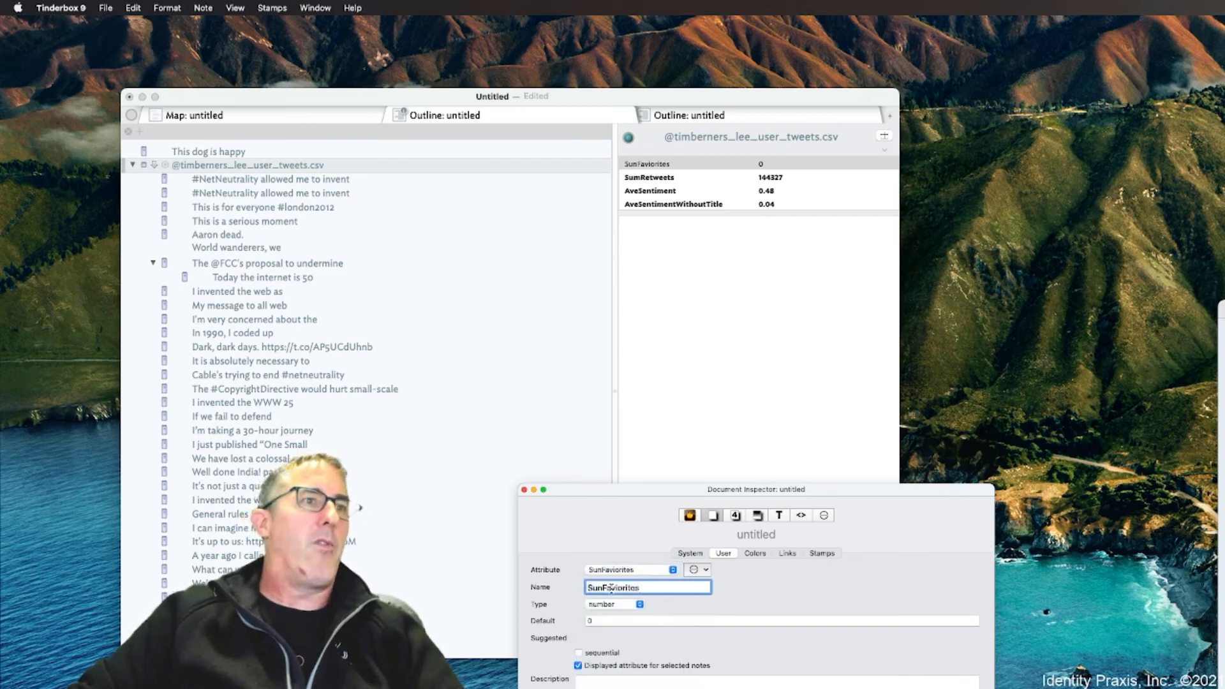
left_click_drag(603, 588, 785, 603)
type("Fa")
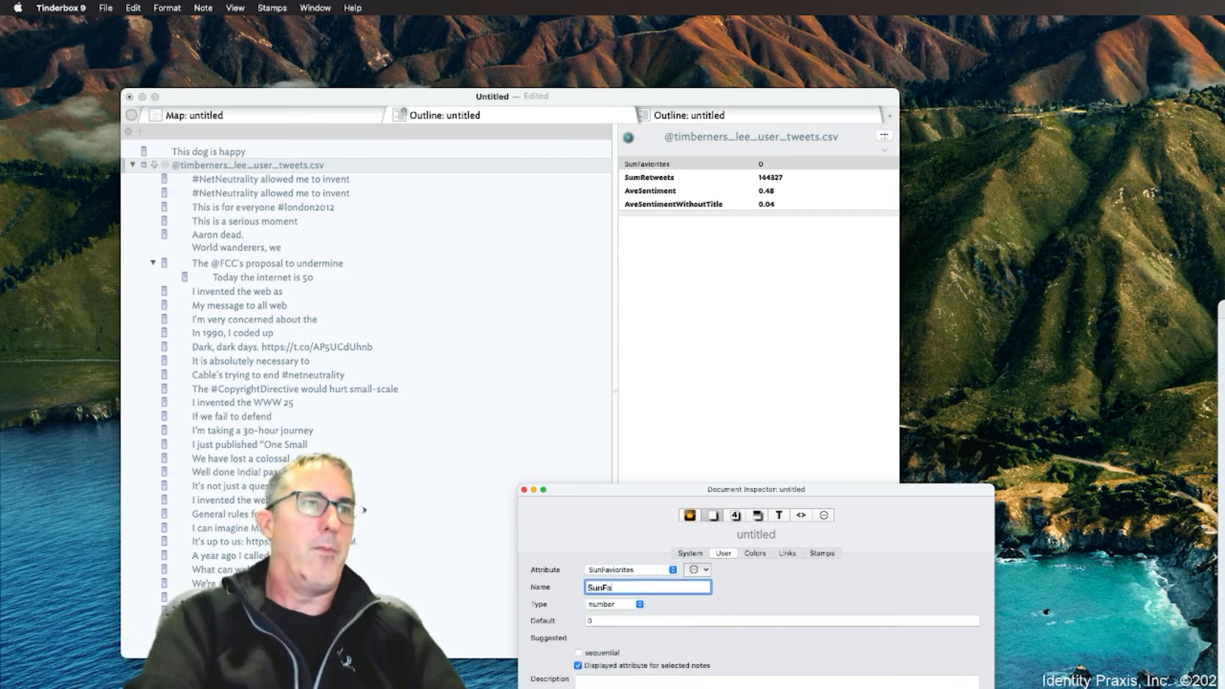
key("BackSpace")
key("BackSpace")
key("BackSpace")
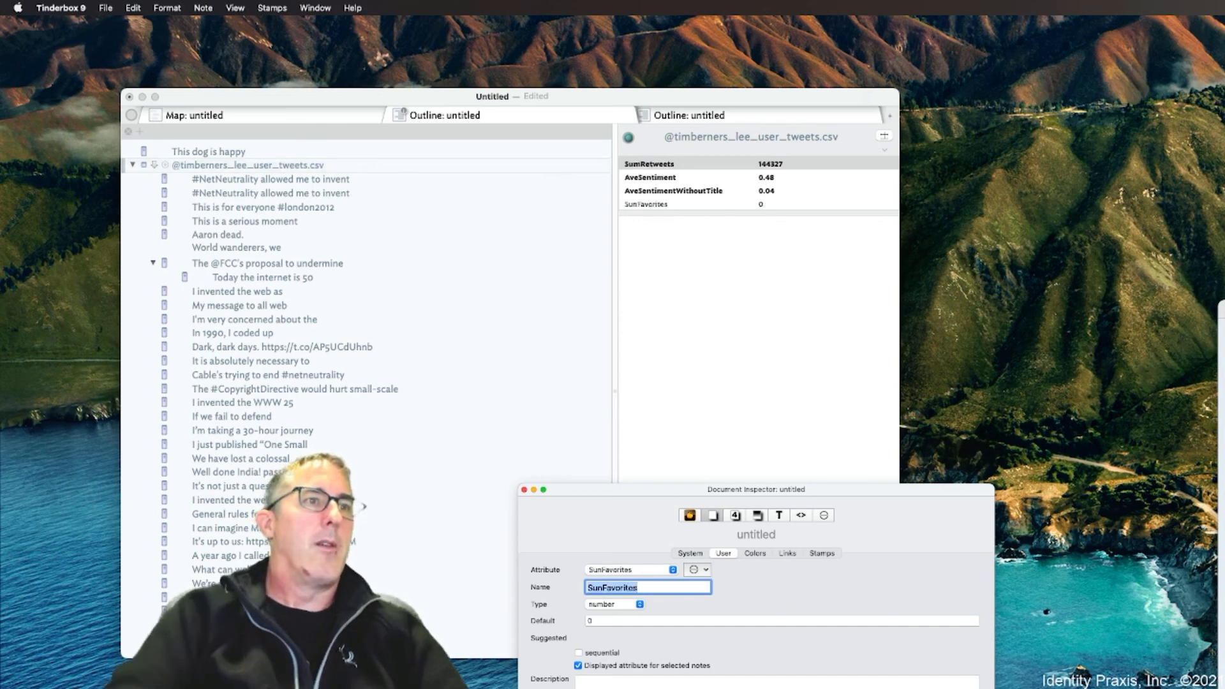
left_click(771, 243)
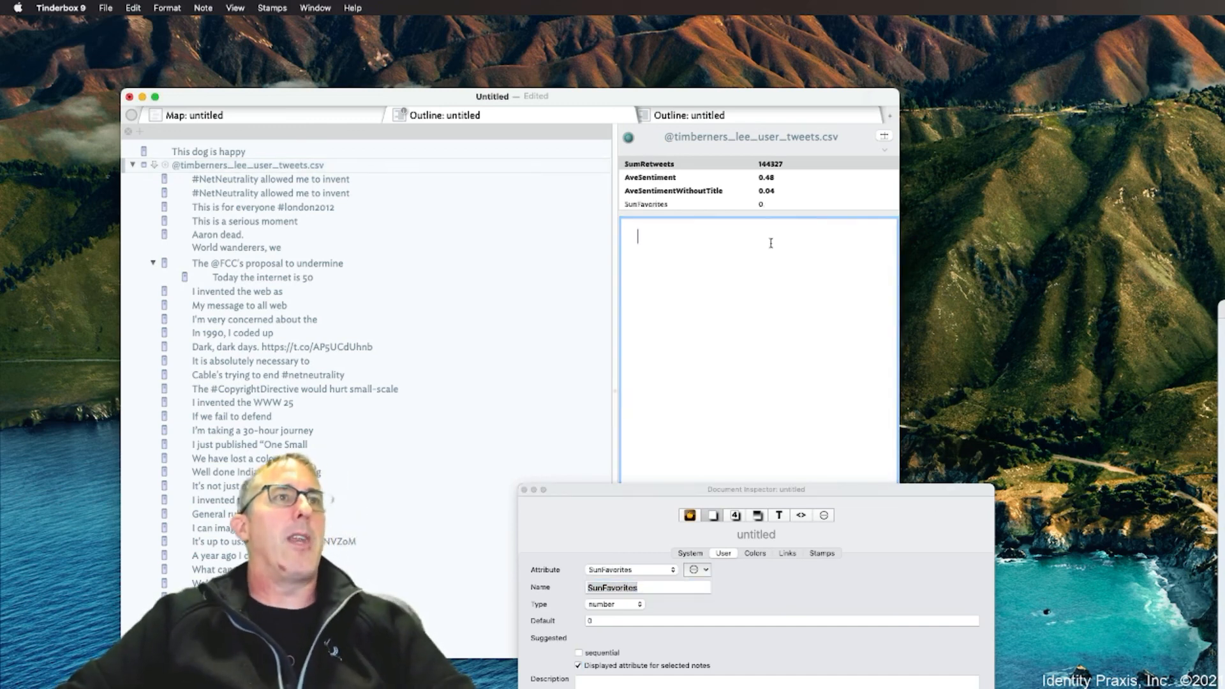
left_click(724, 211)
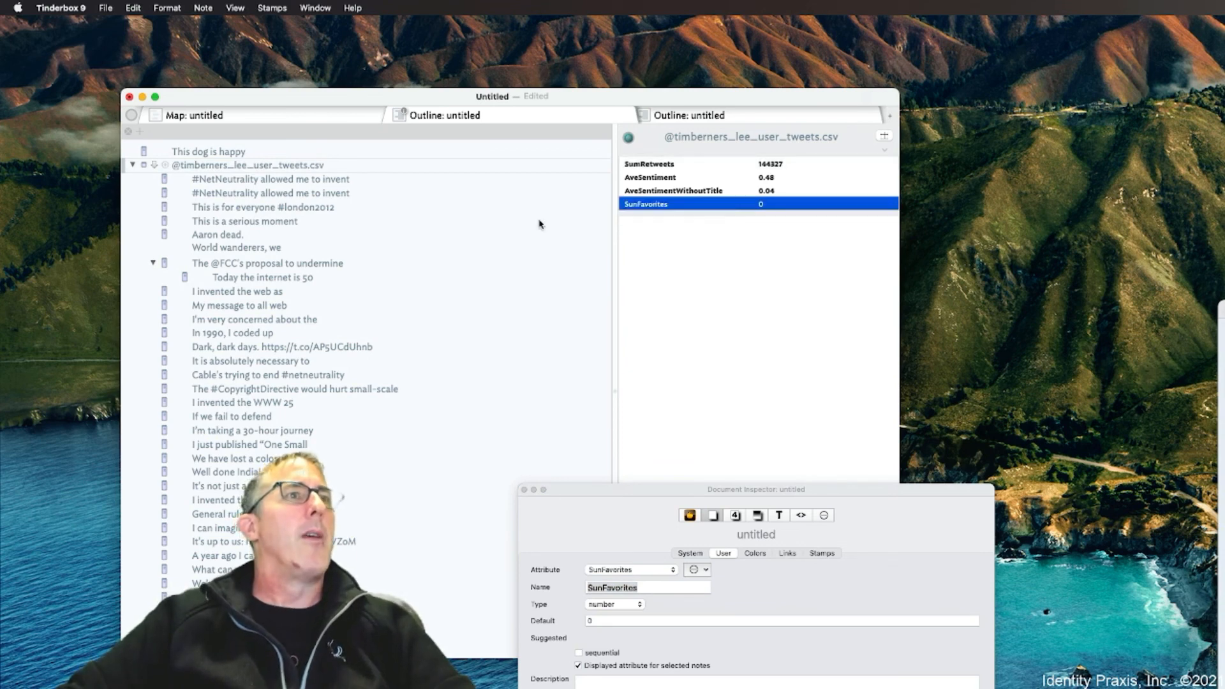
left_click(291, 182)
left_click(291, 166)
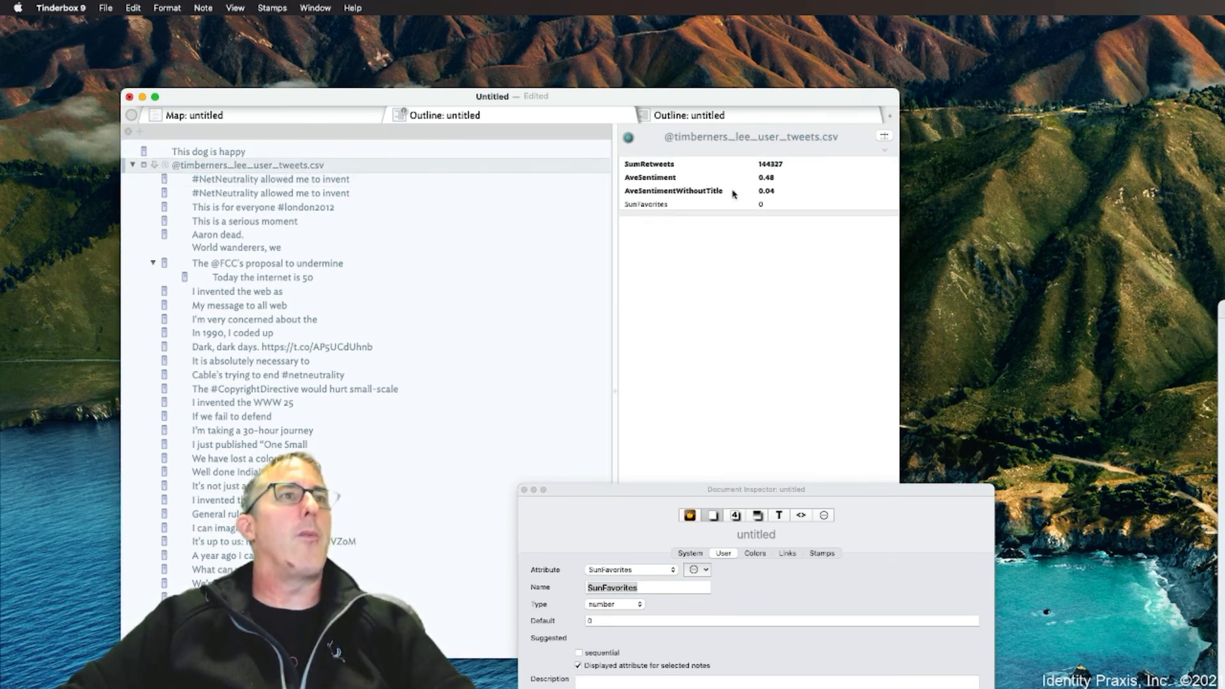
left_click(769, 205)
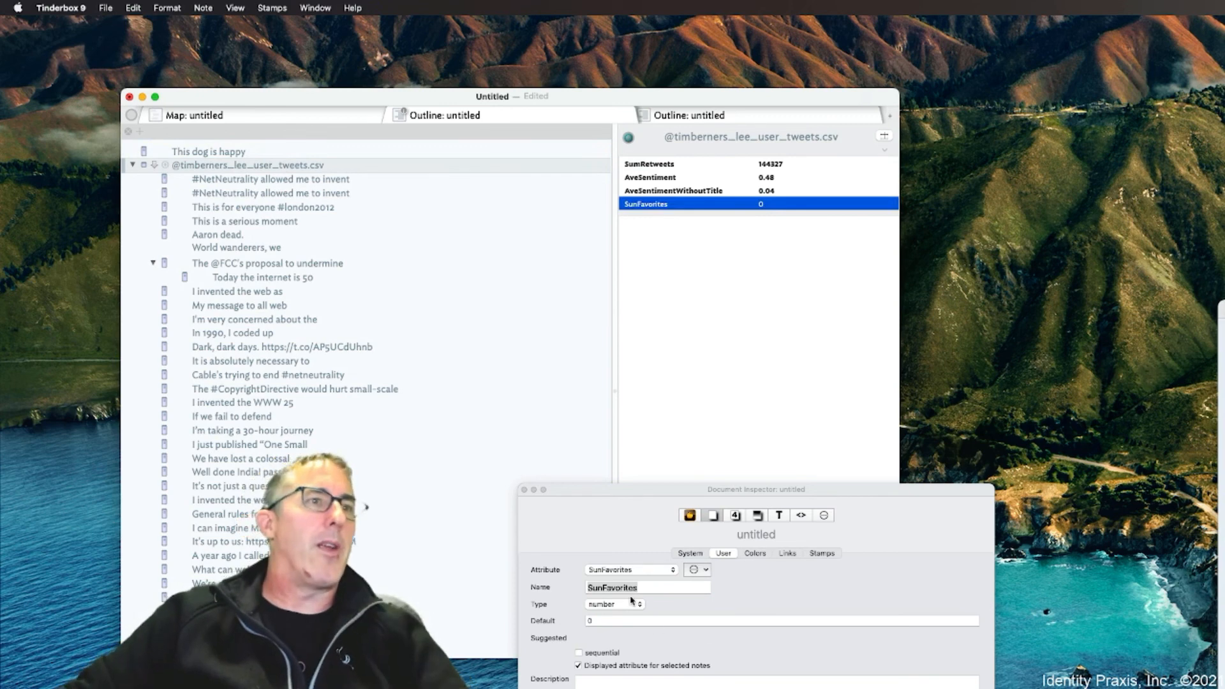
Correct the user attribute's name from SunFavorites to SumFavorites and move it above SumRetweets in the container's displayed attributes
left_click_drag(637, 590, 602, 589)
type("f")
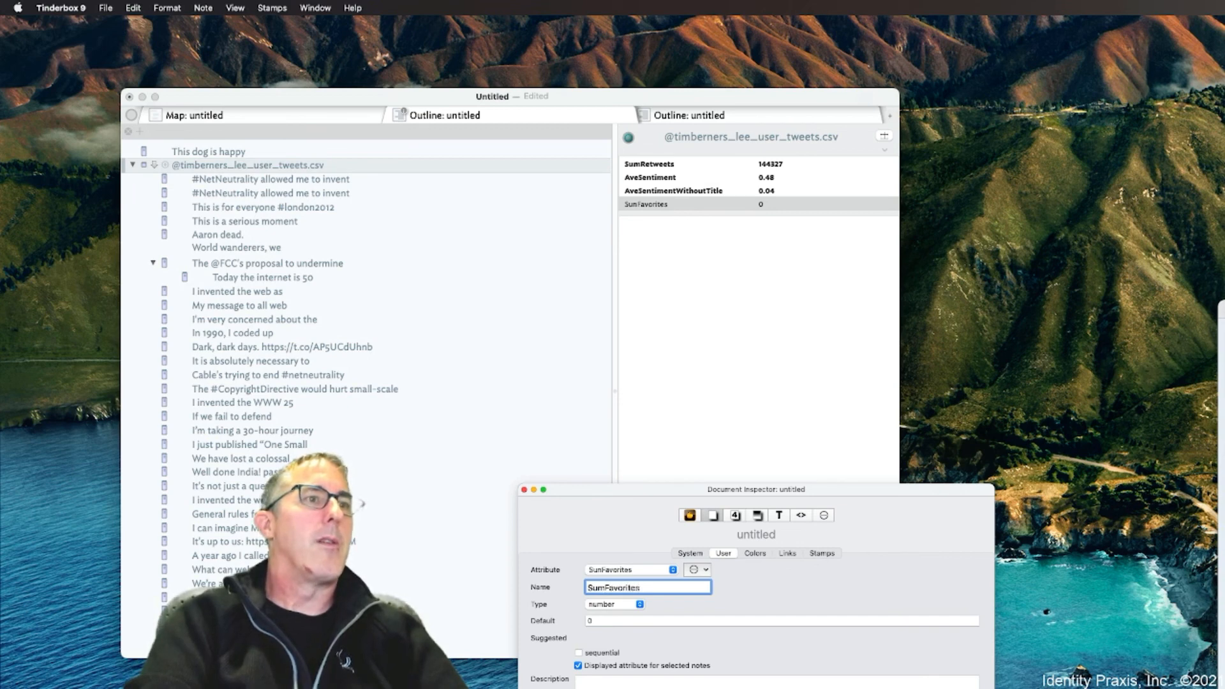
left_click(732, 323)
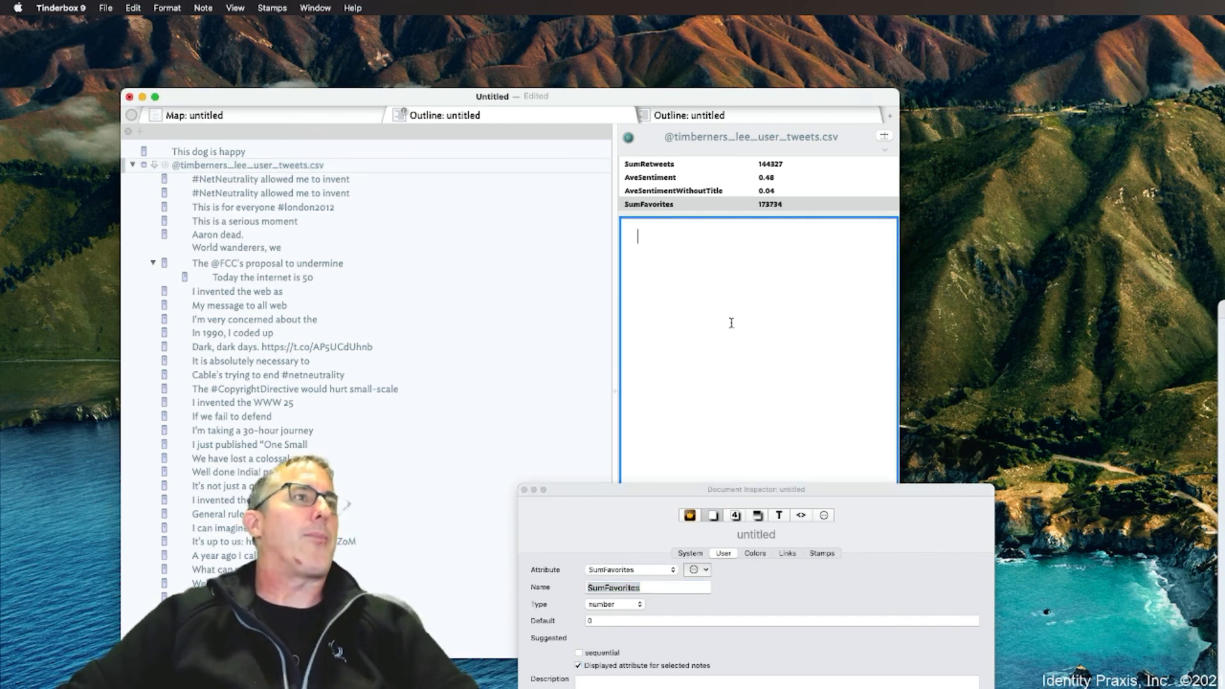
left_click_drag(676, 206, 689, 159)
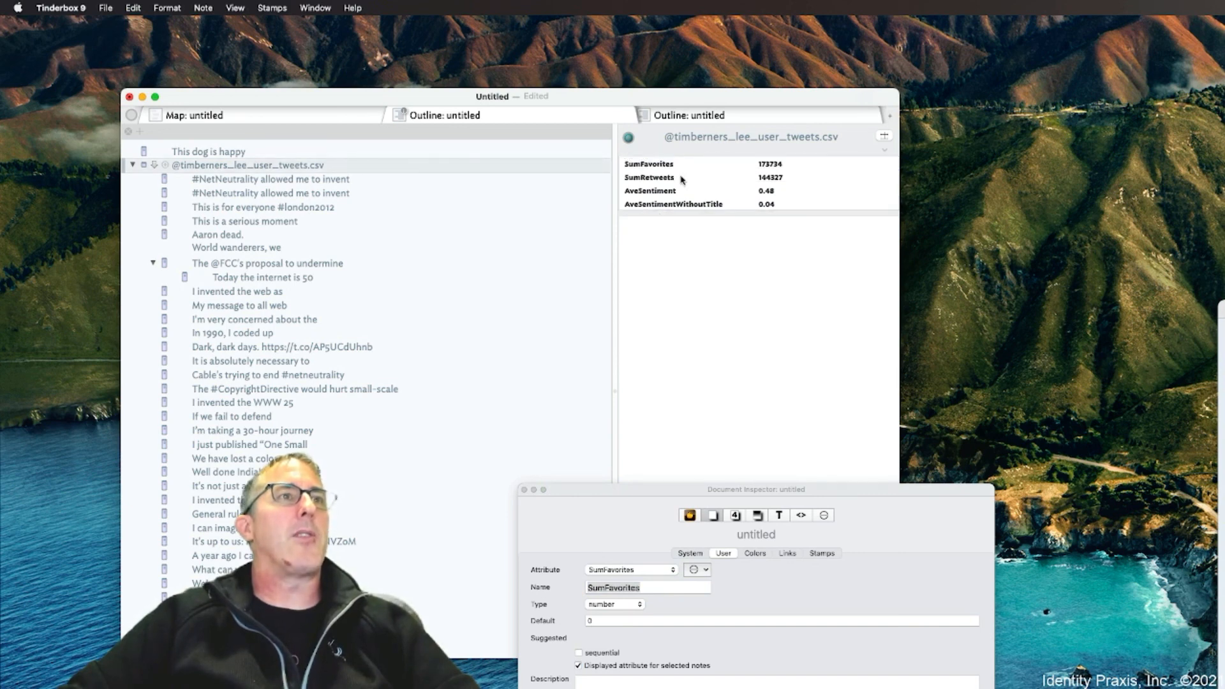
Compare the container's AveSentiment and AveSentimentWithoutTitle values
left_click(688, 192)
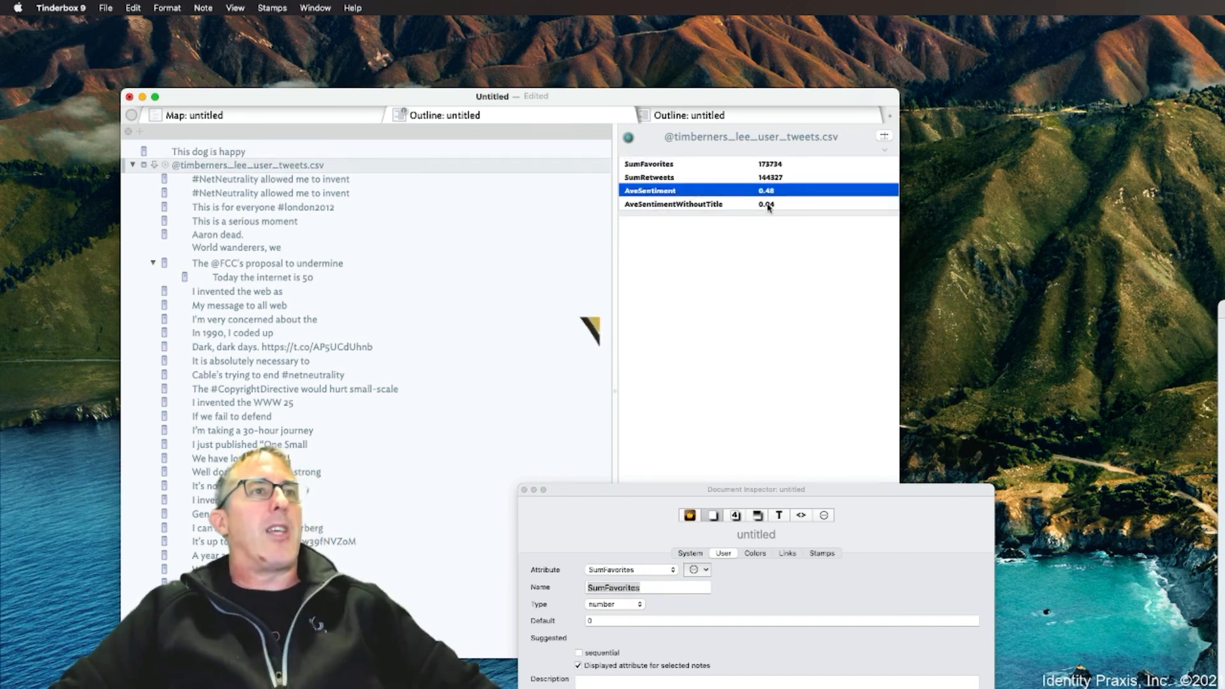
left_click(716, 205)
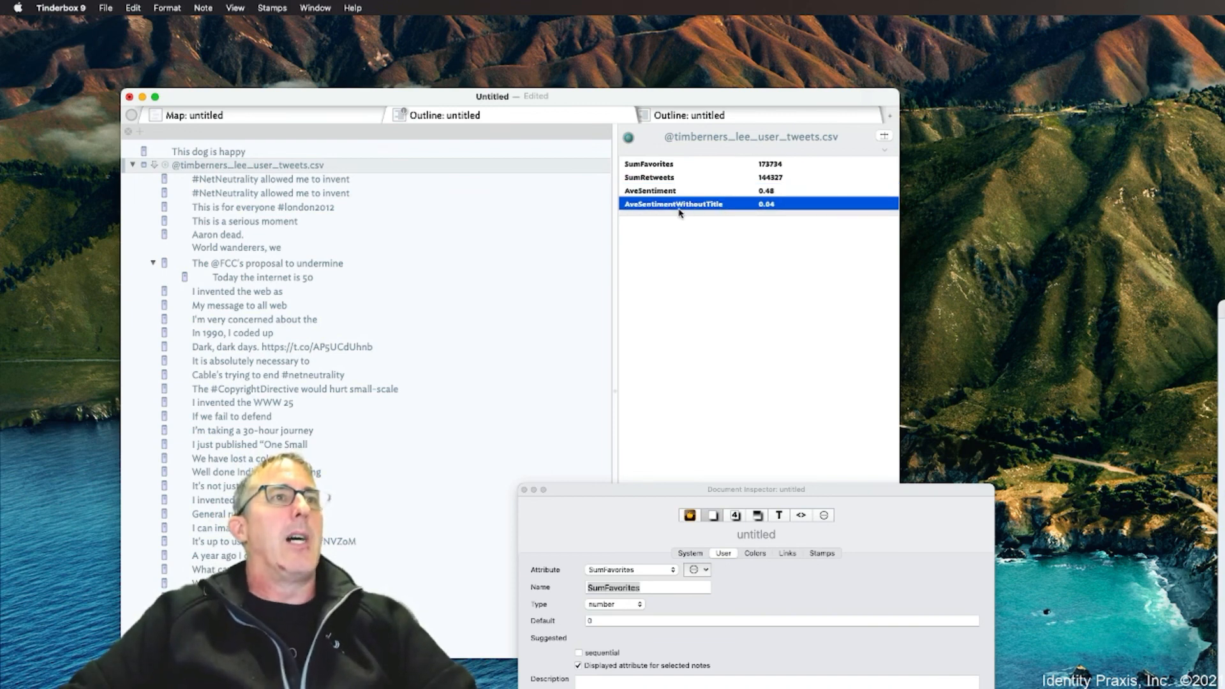
left_click(776, 190)
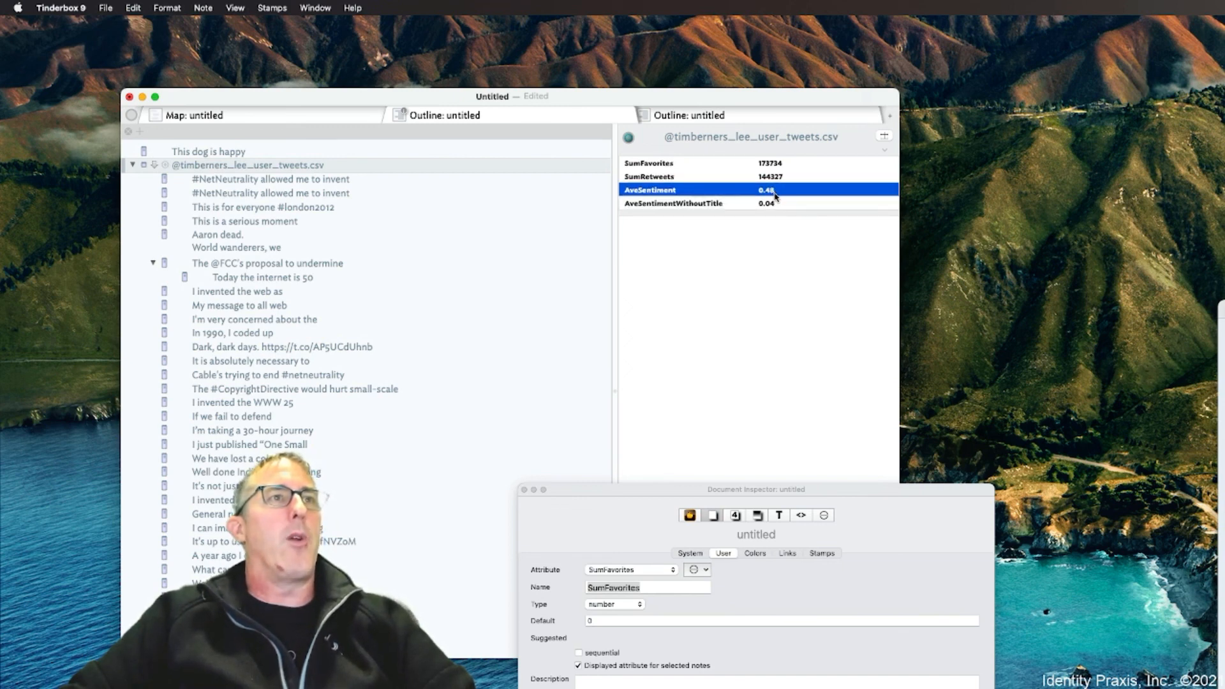
left_click(705, 205)
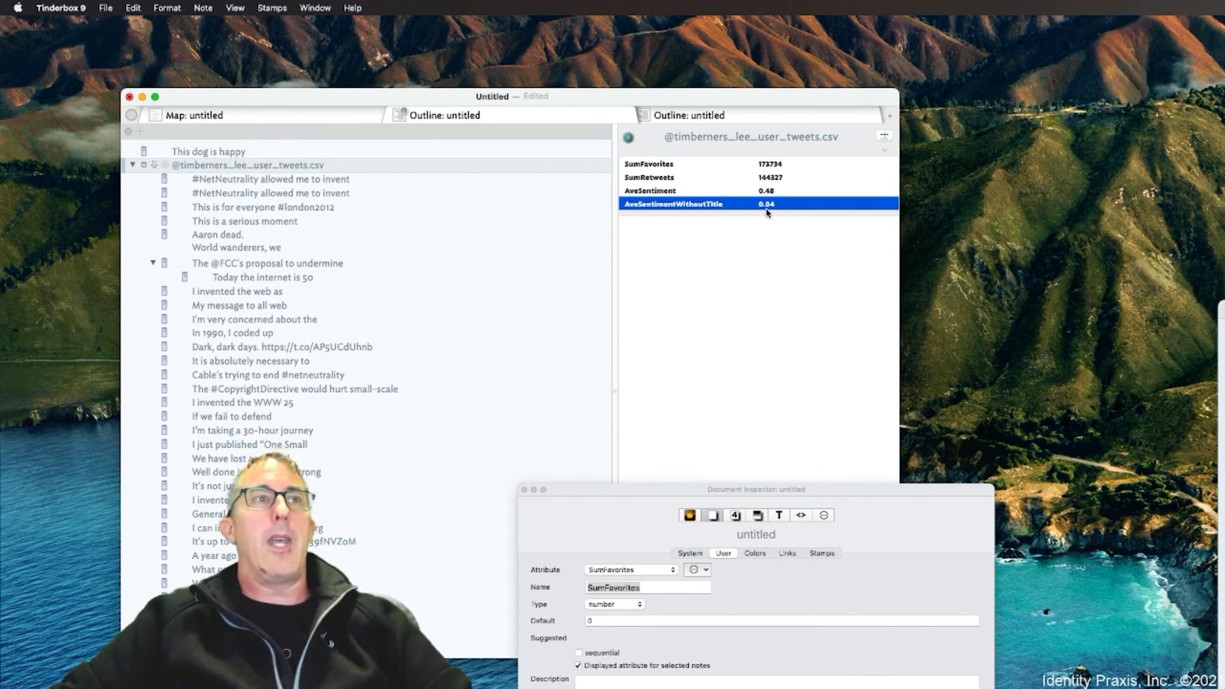
left_click(773, 193)
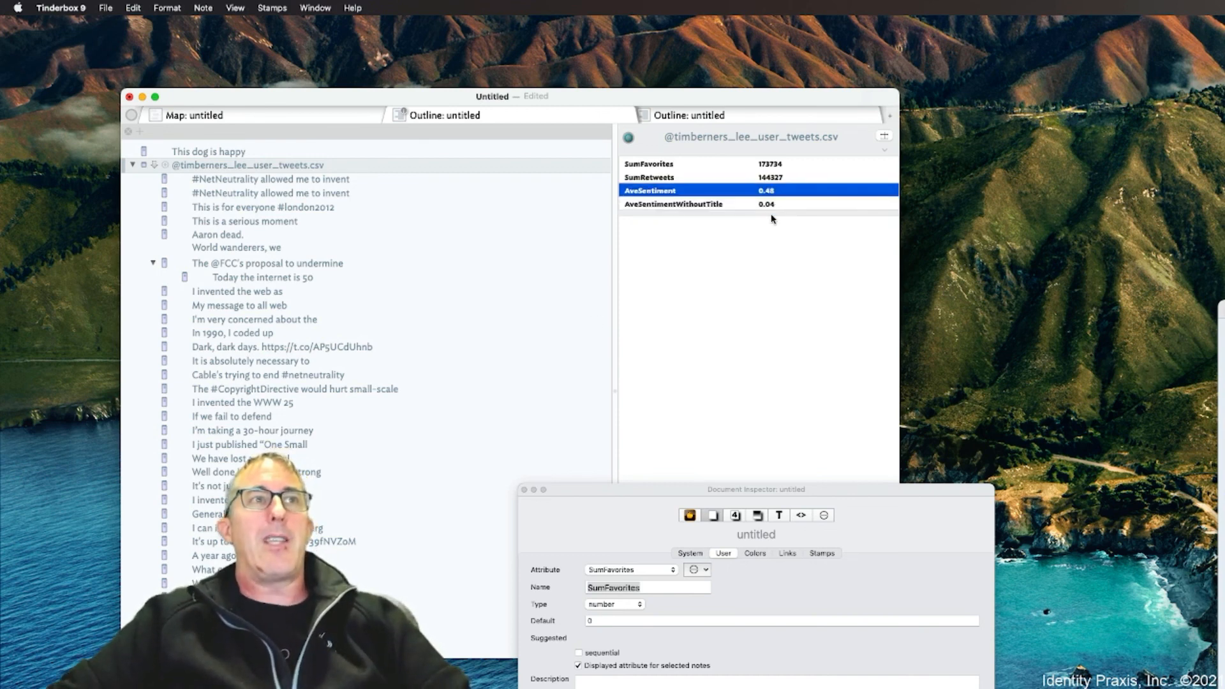